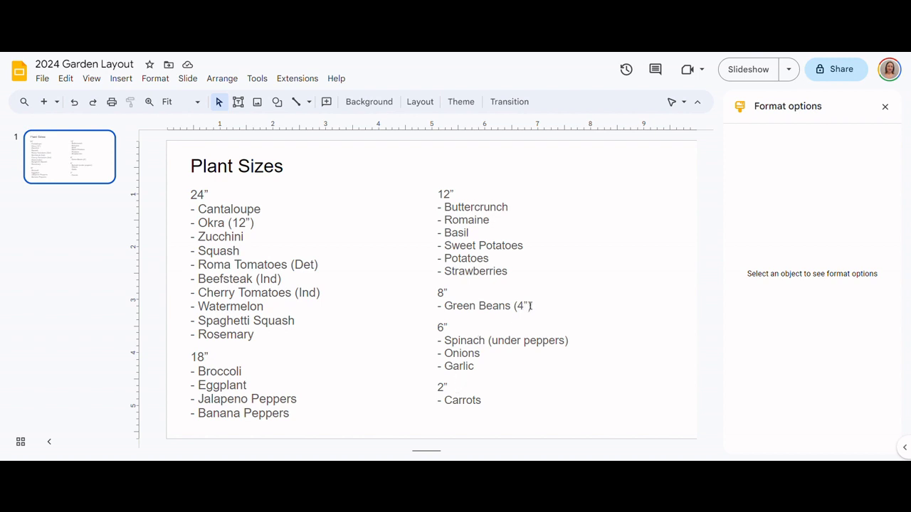
{"action": "left_click_drag", "start_coordinate": [530, 306], "coordinate": [437, 306]}
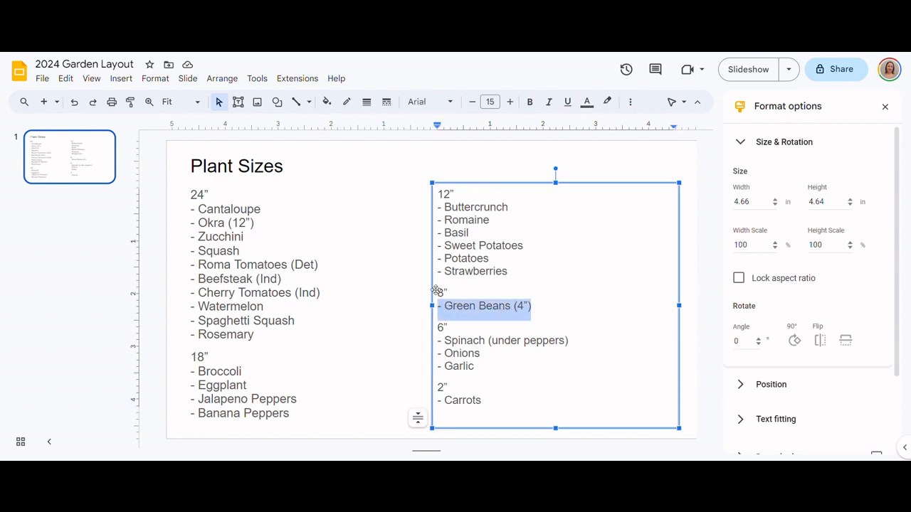
{"action": "left_click", "coordinate": [532, 306]}
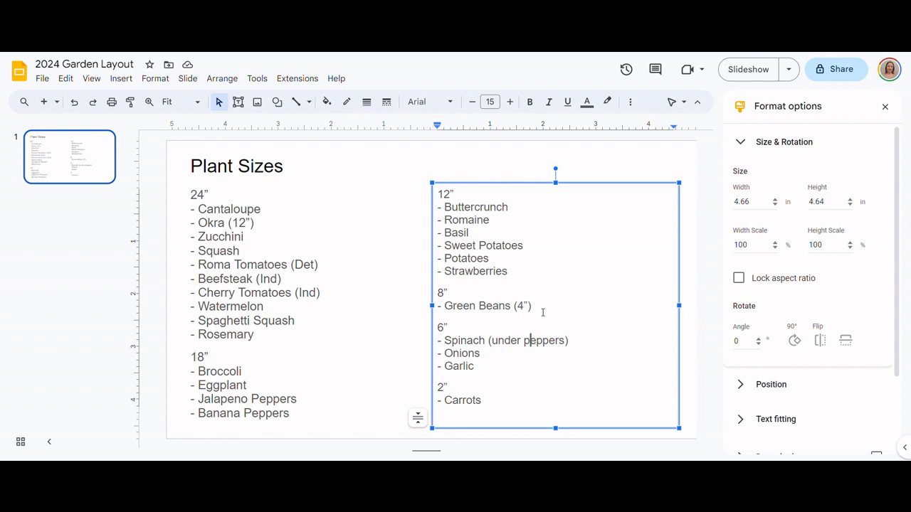
{"action": "left_click", "coordinate": [159, 154]}
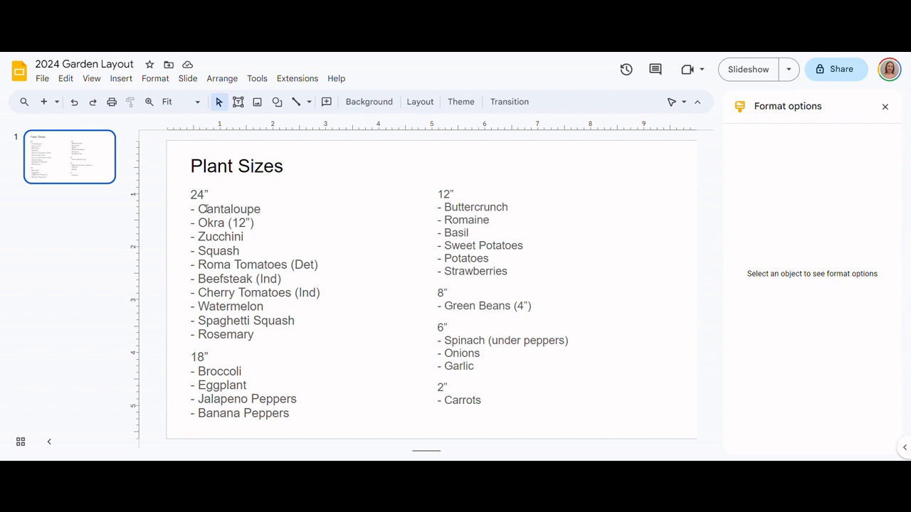
{"action": "left_click_drag", "start_coordinate": [205, 209], "coordinate": [285, 333]}
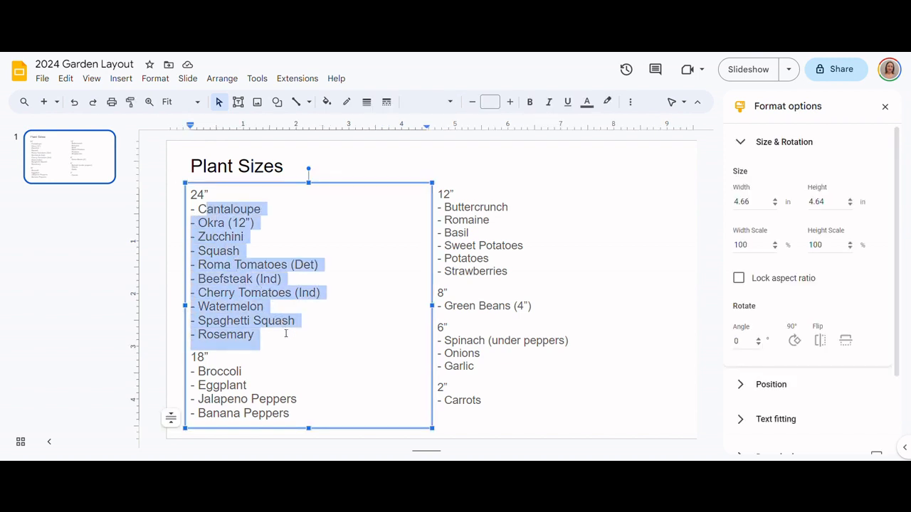
{"action": "left_click", "coordinate": [285, 334]}
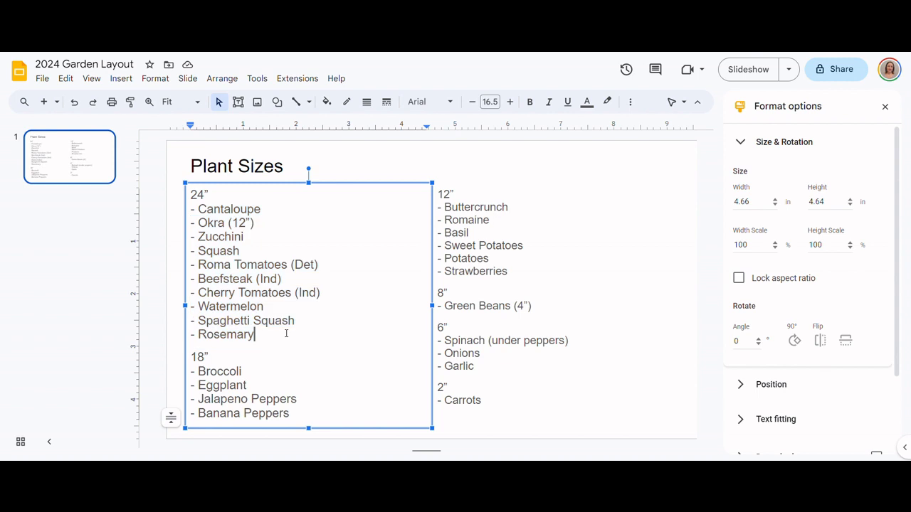
{"action": "left_click", "coordinate": [153, 156]}
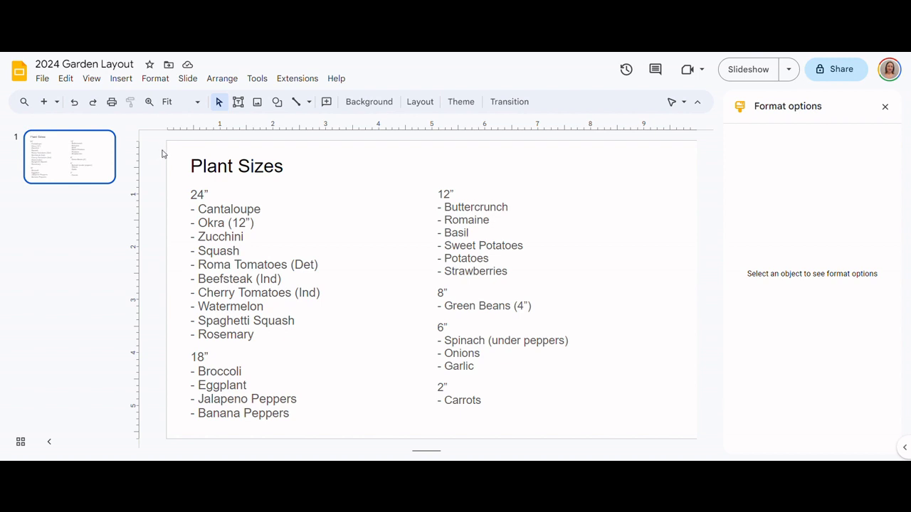
Add a blank slide after the Plant Sizes slide and insert a table with 10 columns and 3 rows
{"action": "left_click", "coordinate": [57, 103]}
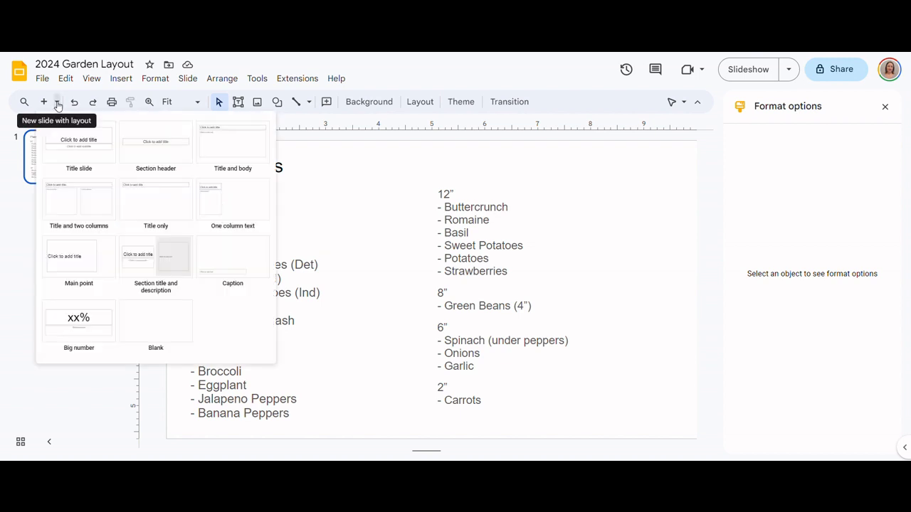
{"action": "left_click", "coordinate": [159, 332]}
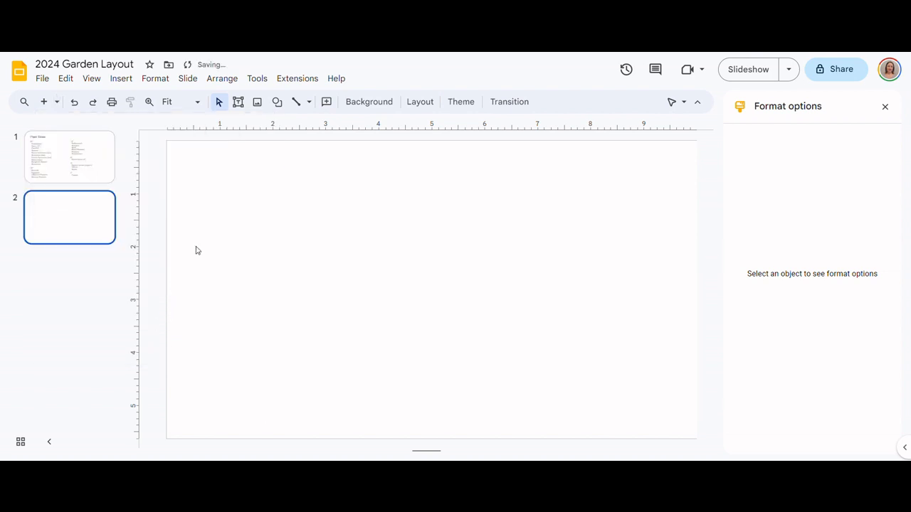
{"action": "left_click", "coordinate": [119, 79]}
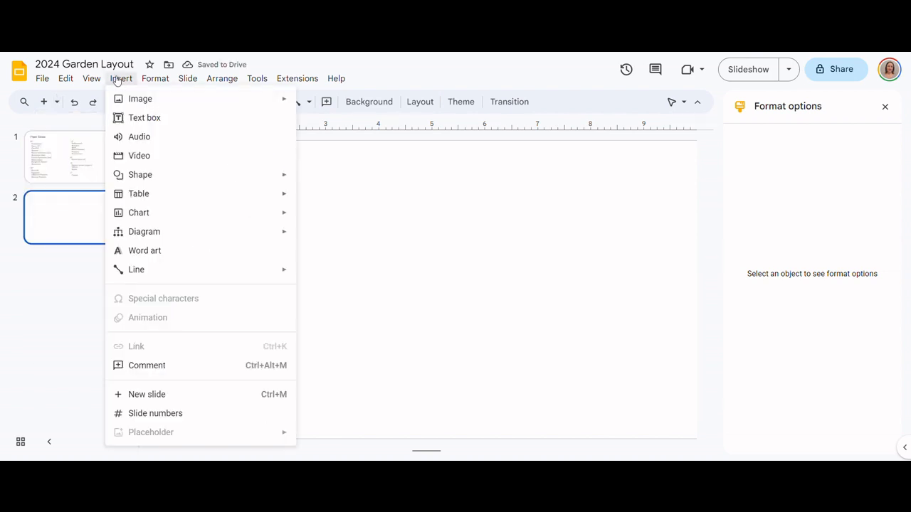
{"action": "mouse_move", "coordinate": [150, 197]}
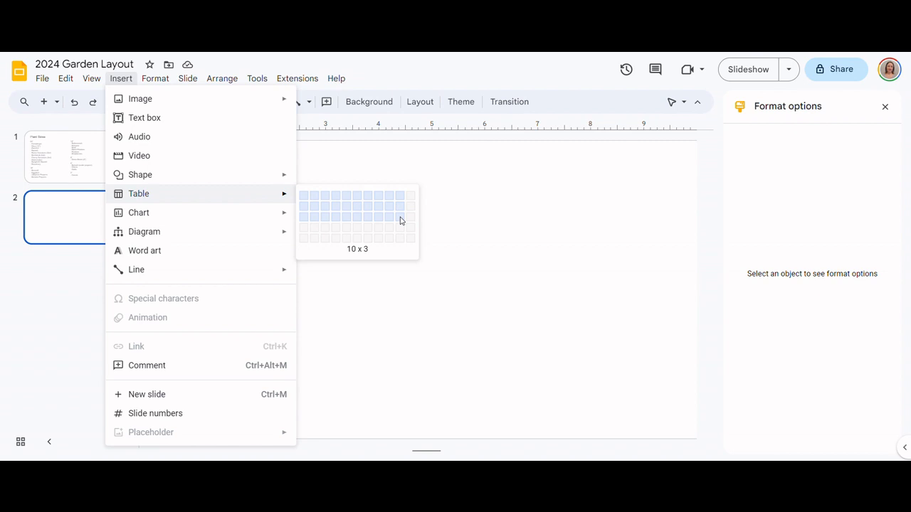
{"action": "left_click", "coordinate": [400, 221]}
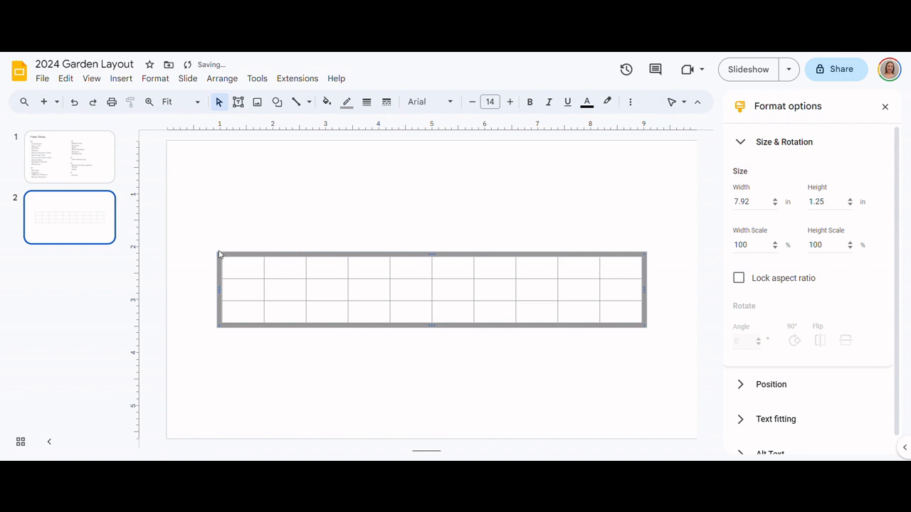
Move the table near the slide's upper-left corner and size it 10 in wide by 2.5 in high
{"action": "left_click_drag", "start_coordinate": [219, 256], "coordinate": [192, 155]}
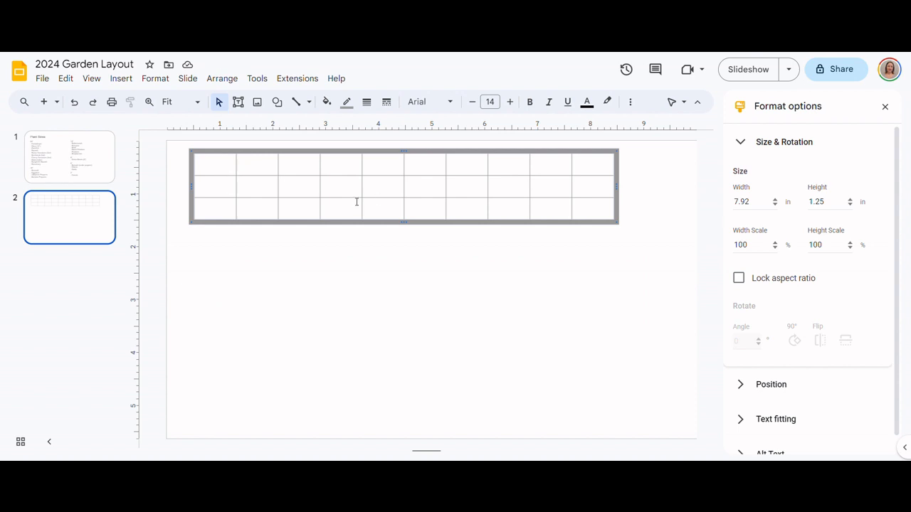
{"action": "right_click", "coordinate": [545, 191]}
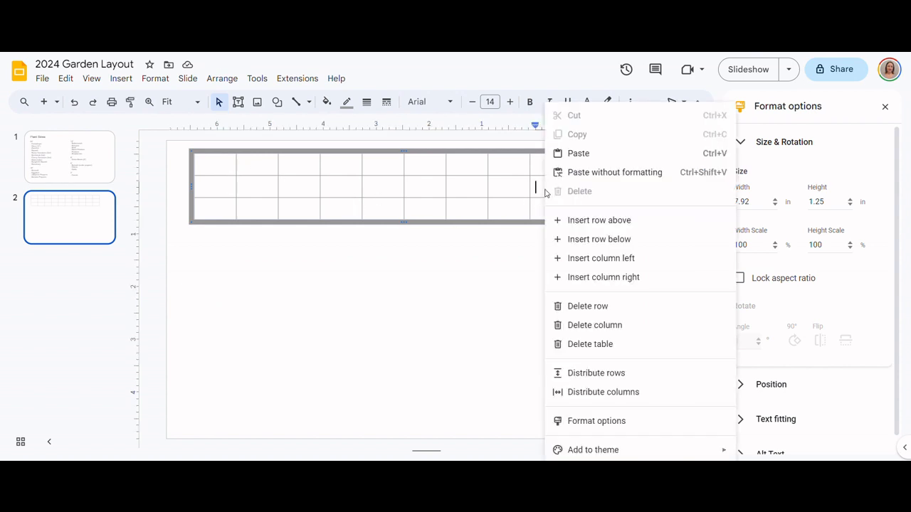
{"action": "left_click", "coordinate": [613, 421]}
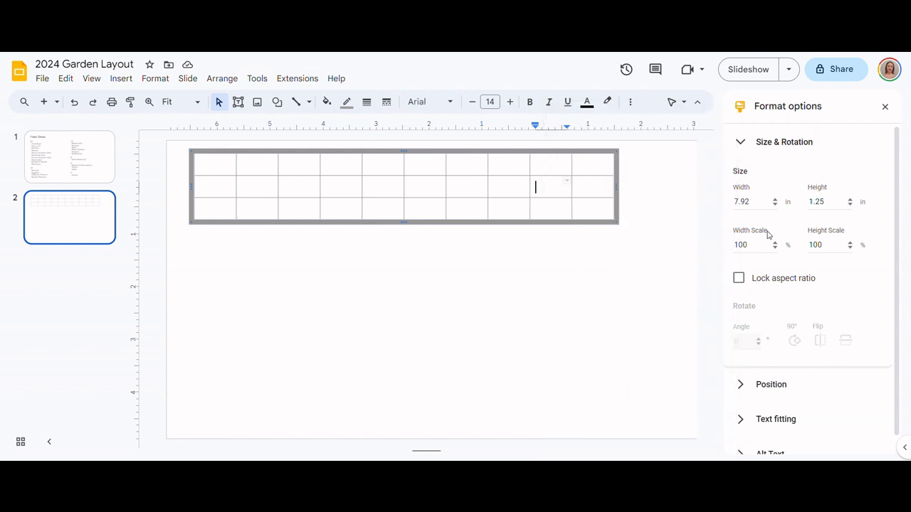
{"action": "double_click", "coordinate": [754, 202]}
{"action": "type", "text": "10"}
{"action": "key", "text": "Return"}
{"action": "key", "text": "Tab"}
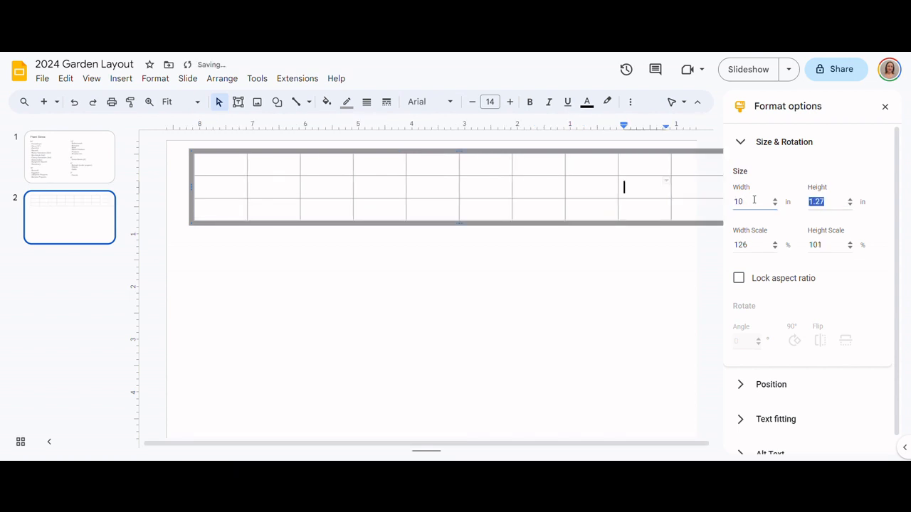
{"action": "type", "text": "2.5"}
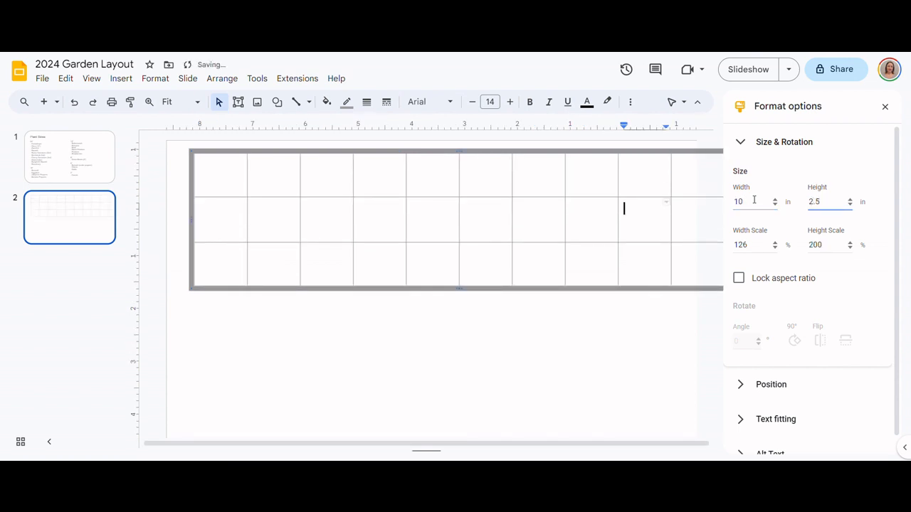
{"action": "key", "text": "Tab"}
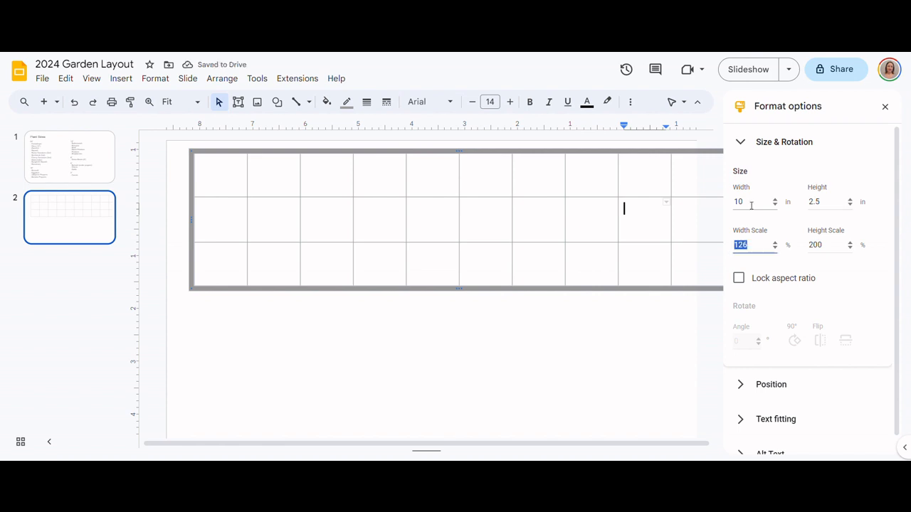
{"action": "left_click", "coordinate": [245, 319]}
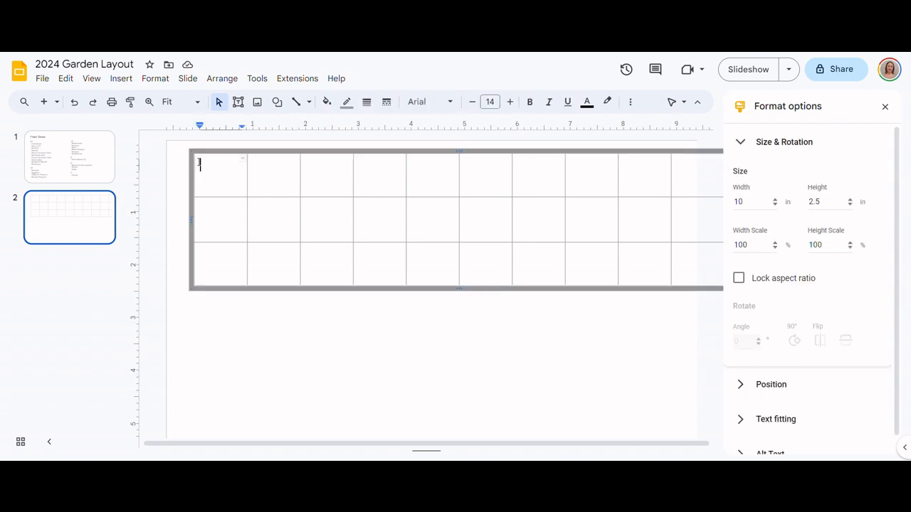
Scale the 10 x 3 table to 75% in both width and height
{"action": "left_click", "coordinate": [198, 159]}
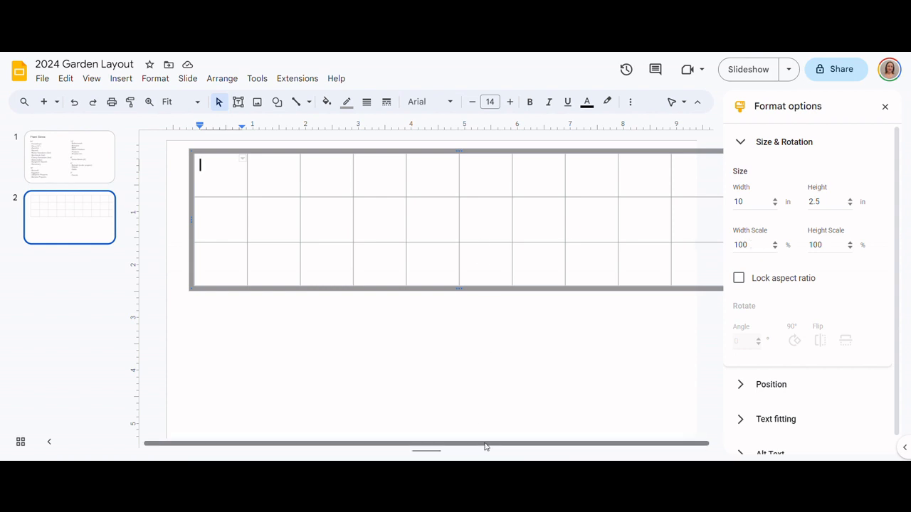
{"action": "left_click_drag", "start_coordinate": [486, 444], "coordinate": [530, 439]}
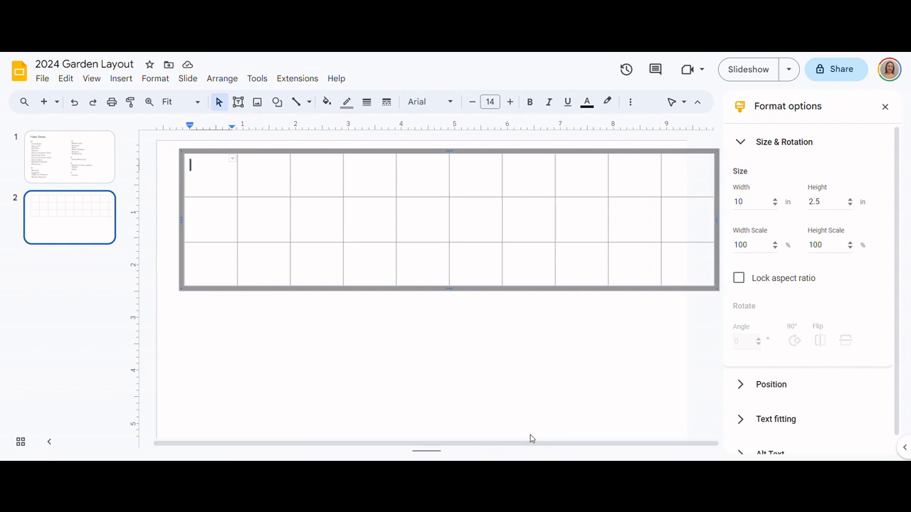
{"action": "double_click", "coordinate": [749, 245]}
{"action": "type", "text": "75"}
{"action": "key", "text": "Tab"}
{"action": "type", "text": "75"}
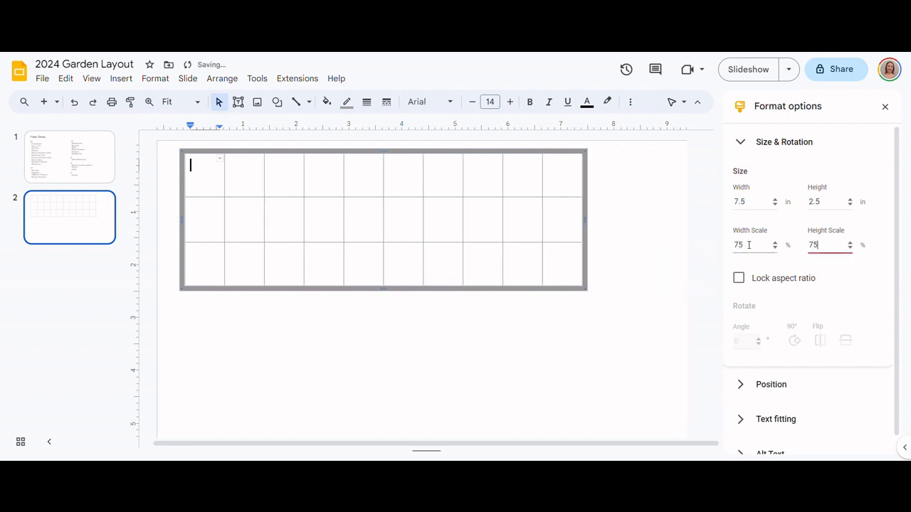
{"action": "key", "text": "Tab"}
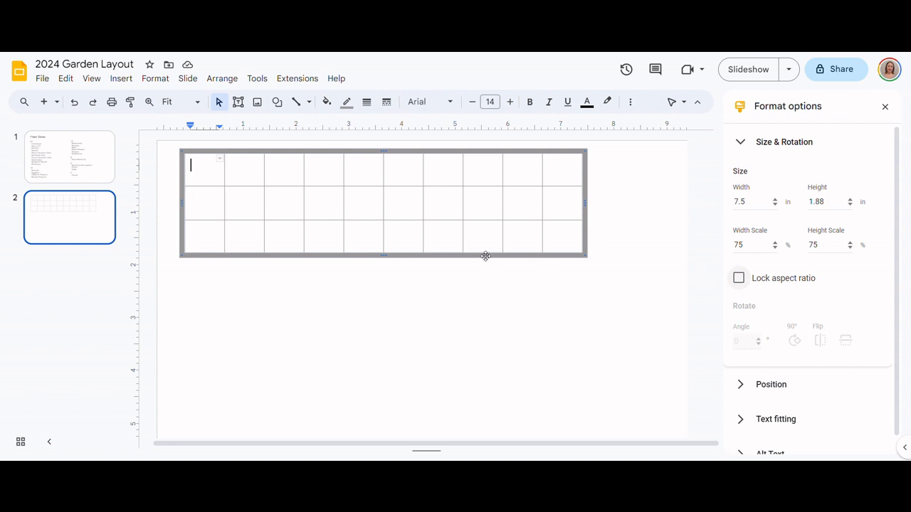
{"action": "left_click", "coordinate": [183, 287]}
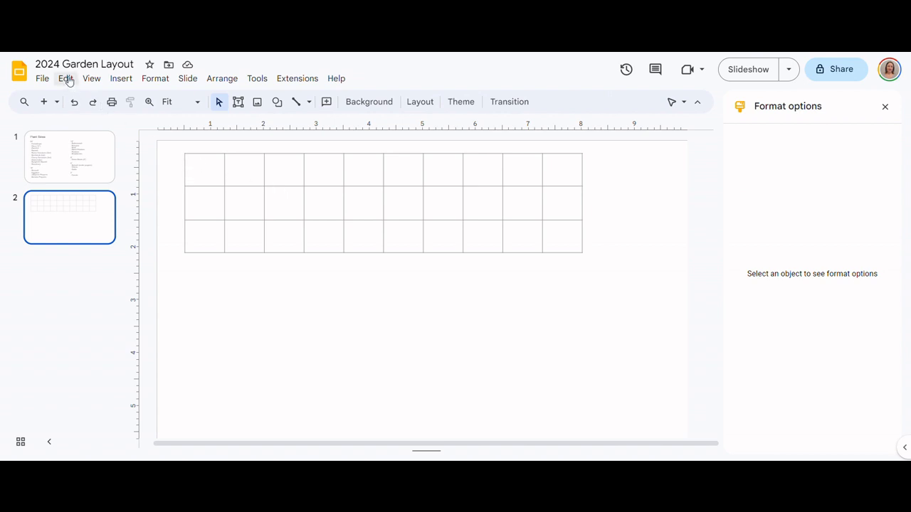
Insert a second table with 10 columns and 4 rows and place it below the first, aligned to its left edge
{"action": "left_click", "coordinate": [121, 78]}
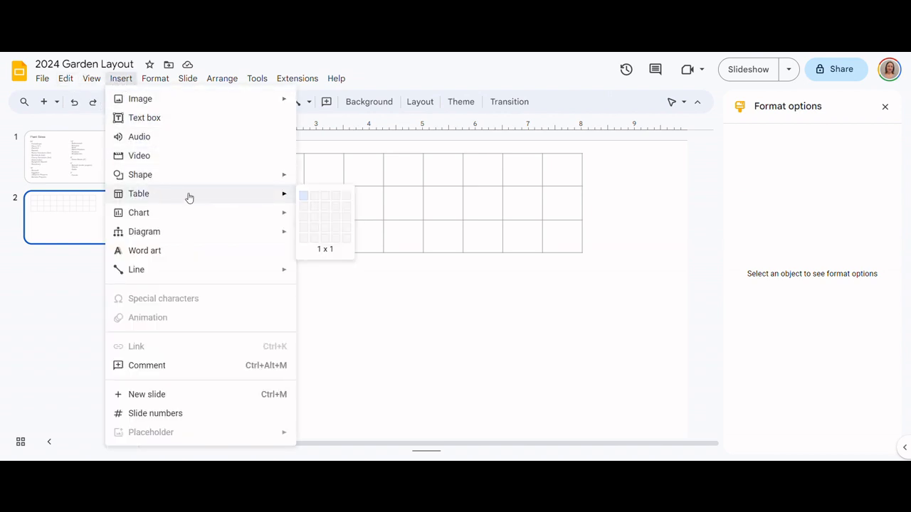
{"action": "mouse_move", "coordinate": [286, 201]}
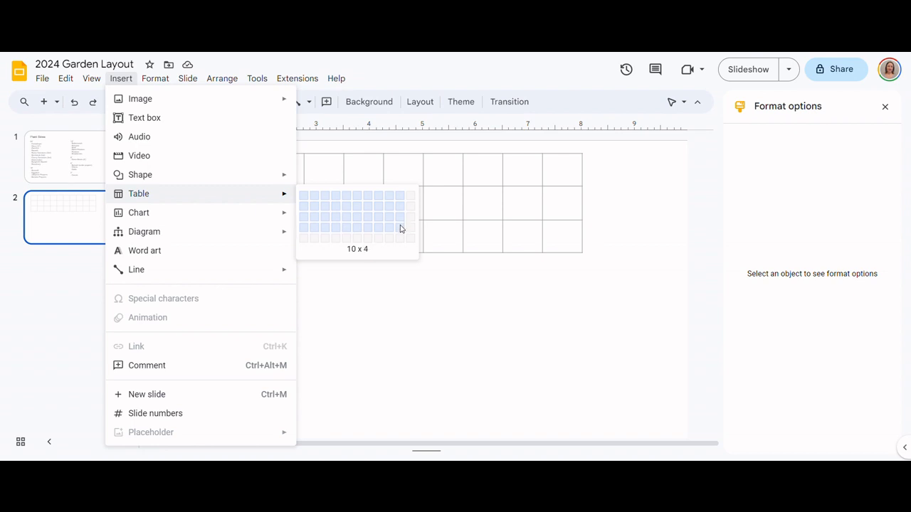
{"action": "left_click", "coordinate": [400, 229]}
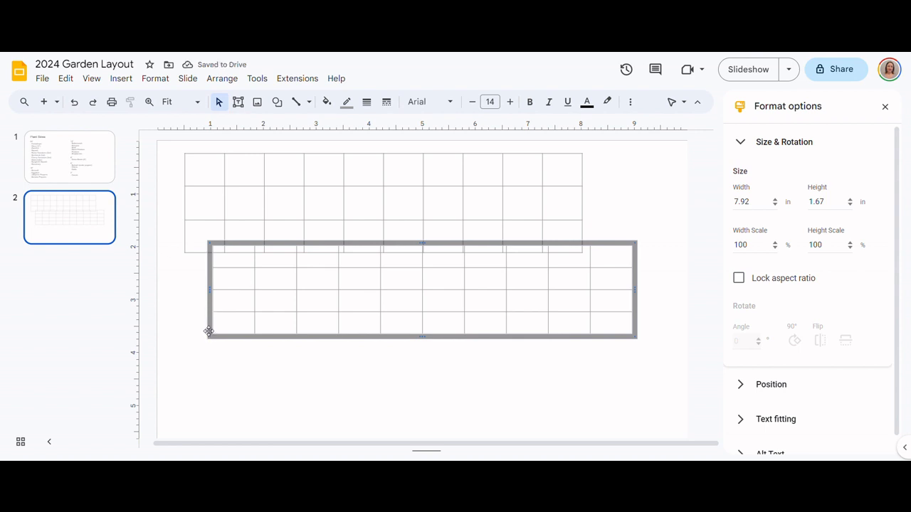
{"action": "left_click_drag", "start_coordinate": [212, 313], "coordinate": [184, 336]}
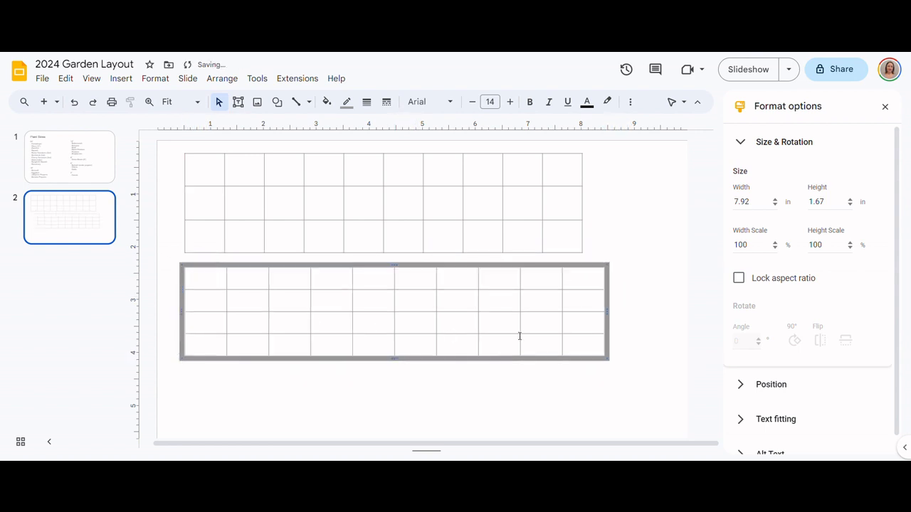
Size the second table 10 in wide by 4 in high
{"action": "left_click", "coordinate": [759, 202]}
{"action": "type", "text": "10"}
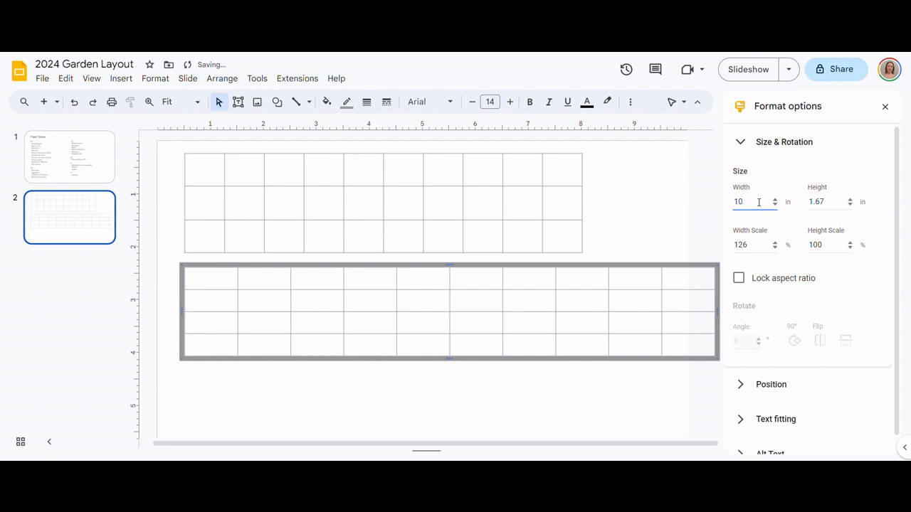
{"action": "key", "text": "Tab"}
{"action": "type", "text": "4"}
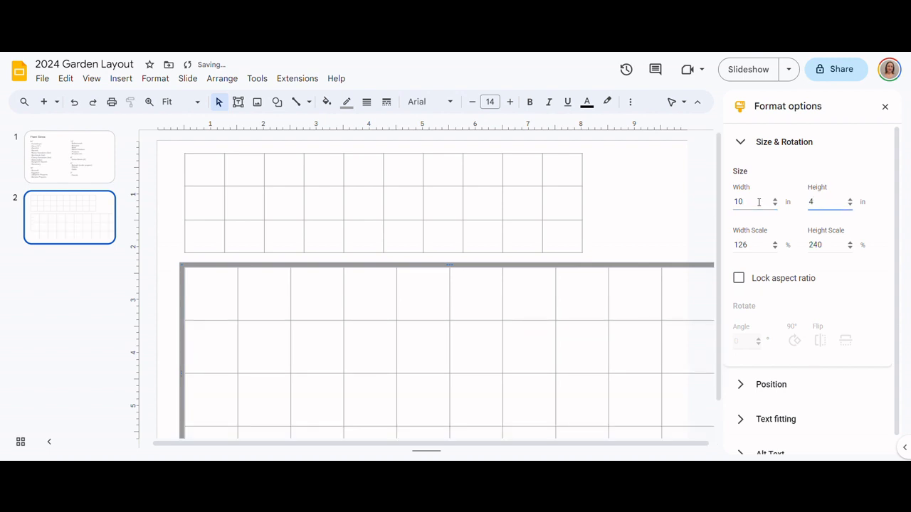
{"action": "key", "text": "Tab"}
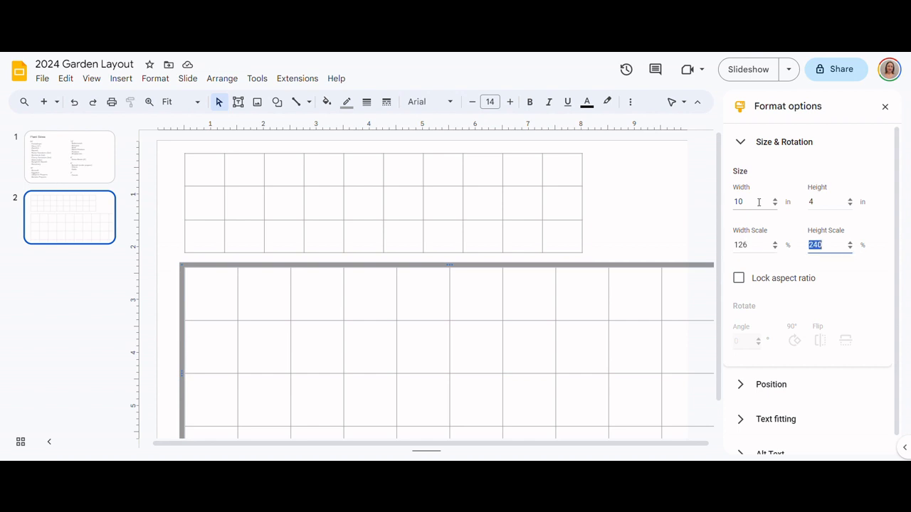
{"action": "key", "text": "Tab"}
{"action": "left_click", "coordinate": [661, 202]}
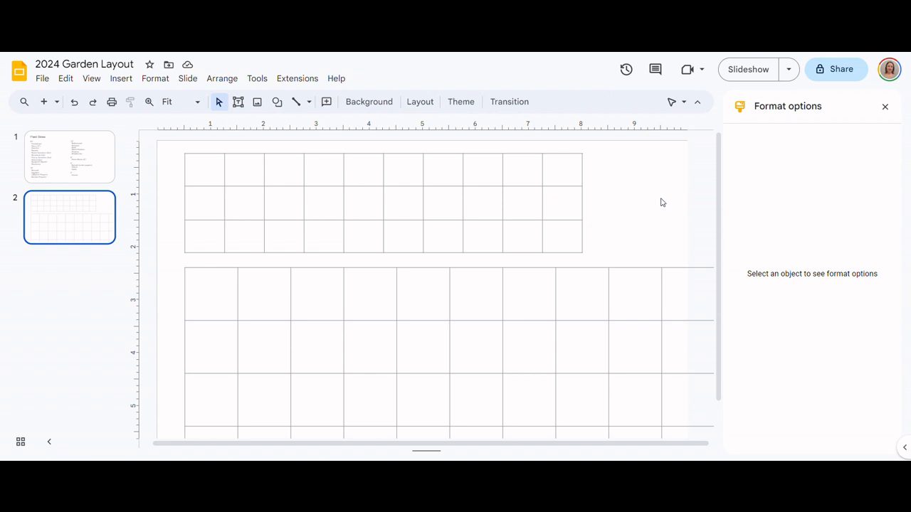
Scale the 10 x 4 table to 75% in both width and height
{"action": "left_click", "coordinate": [644, 297]}
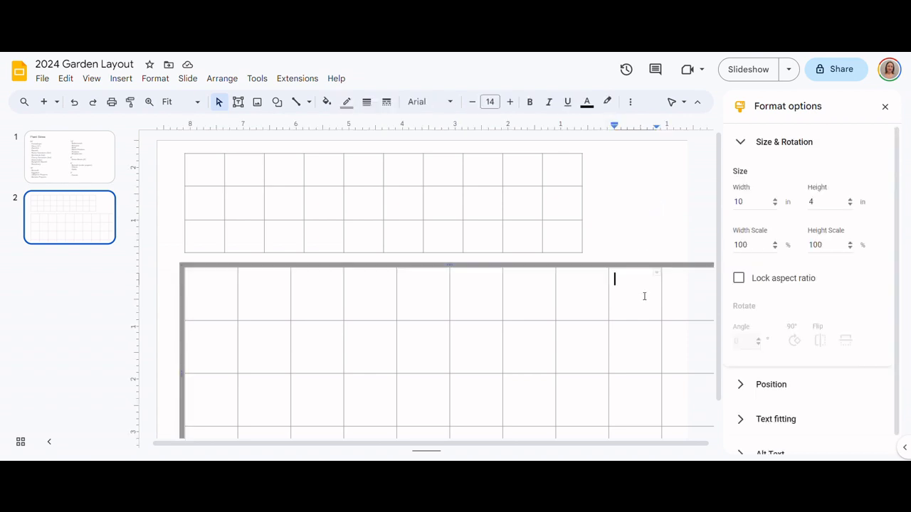
{"action": "left_click", "coordinate": [754, 248]}
{"action": "double_click", "coordinate": [754, 248]}
{"action": "type", "text": "75"}
{"action": "key", "text": "Tab"}
{"action": "type", "text": "75"}
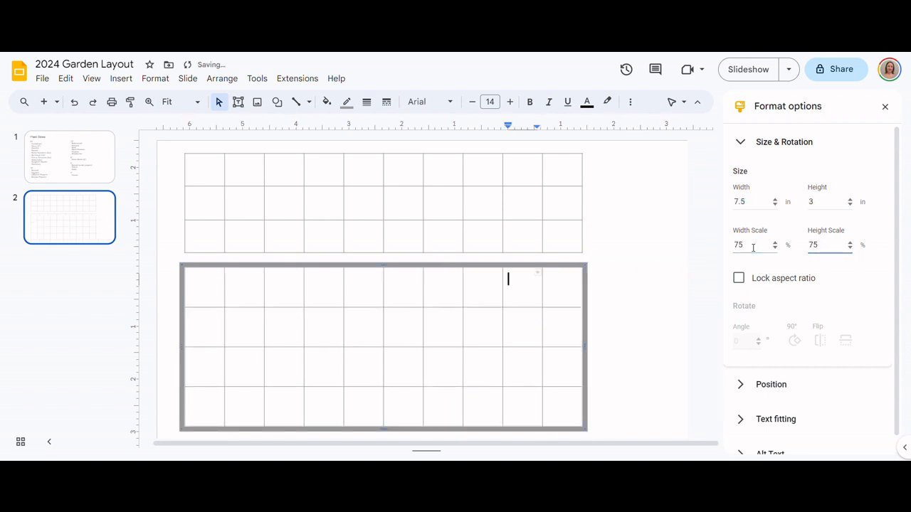
{"action": "key", "text": "Tab"}
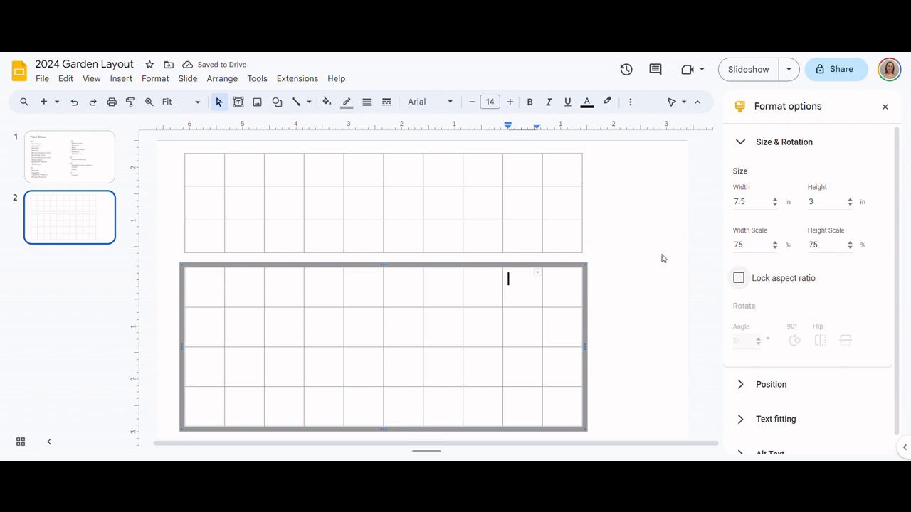
{"action": "left_click", "coordinate": [636, 261]}
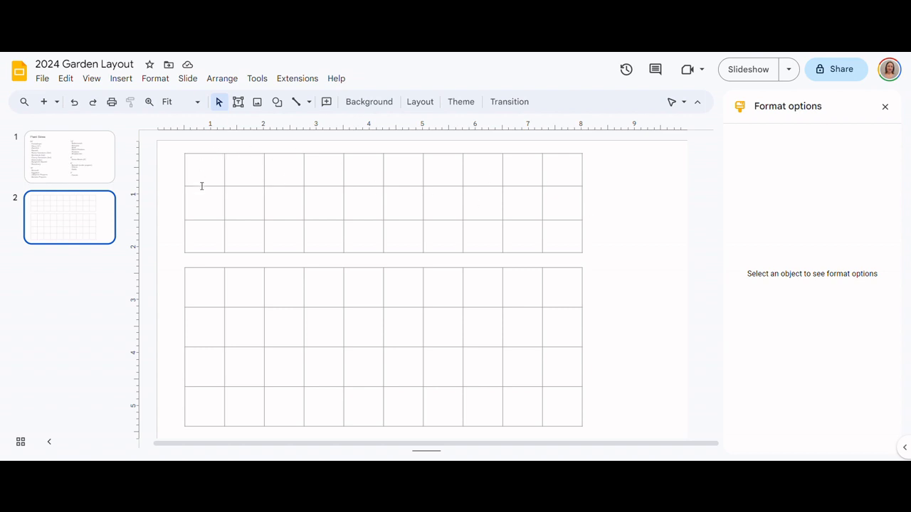
{"action": "left_click", "coordinate": [576, 245]}
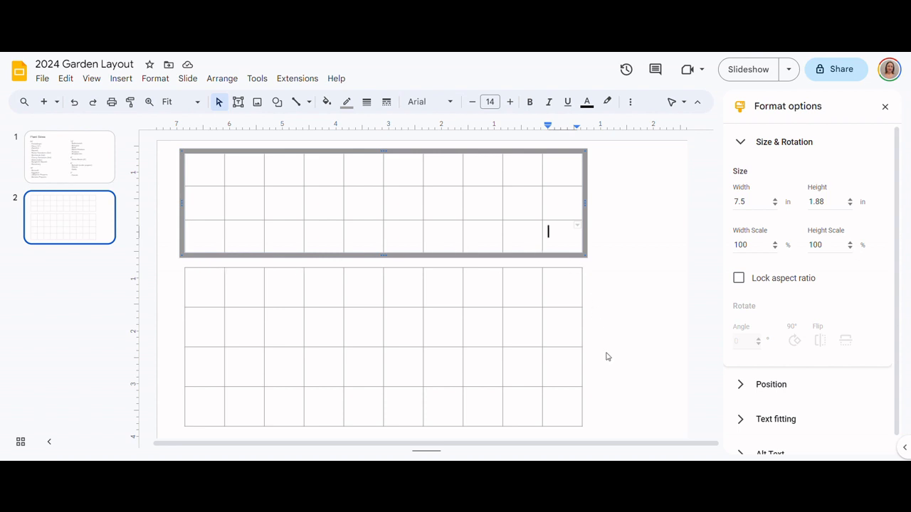
{"action": "left_click", "coordinate": [577, 390]}
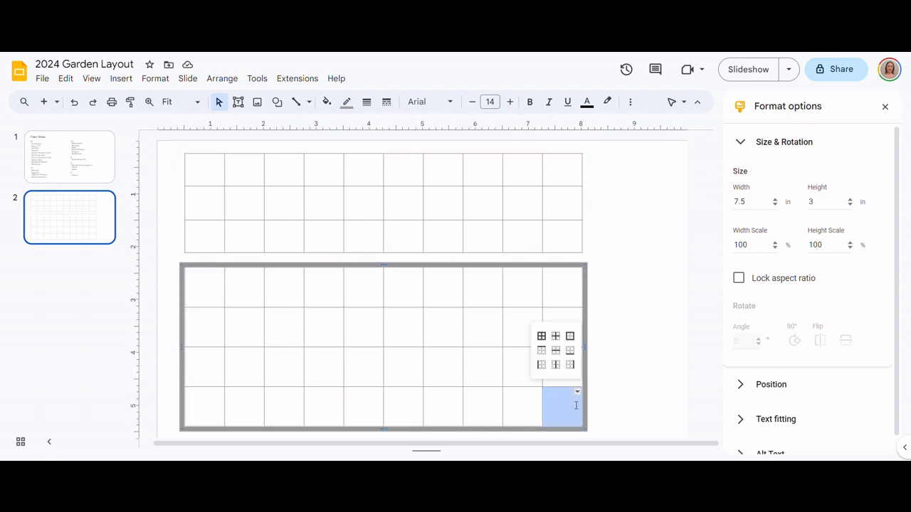
{"action": "left_click", "coordinate": [620, 309]}
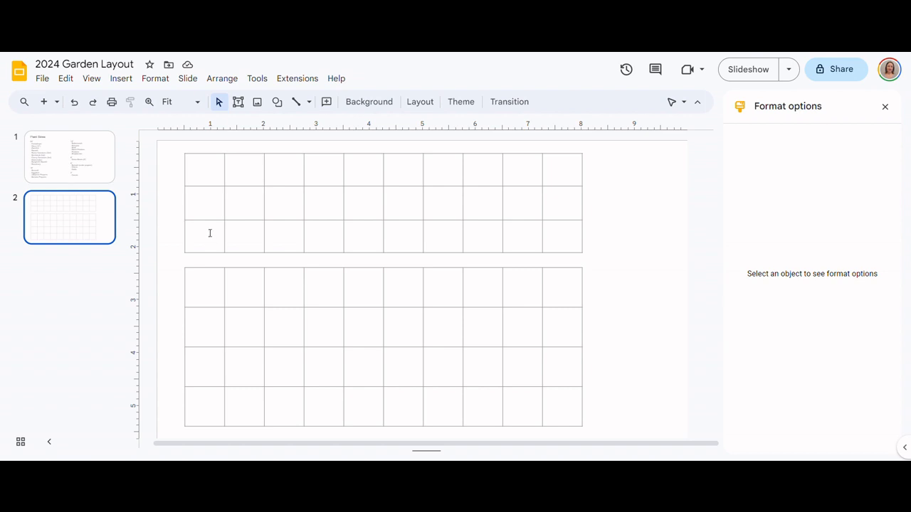
Duplicate the slide with the two garden bed grids twice
{"action": "right_click", "coordinate": [104, 223]}
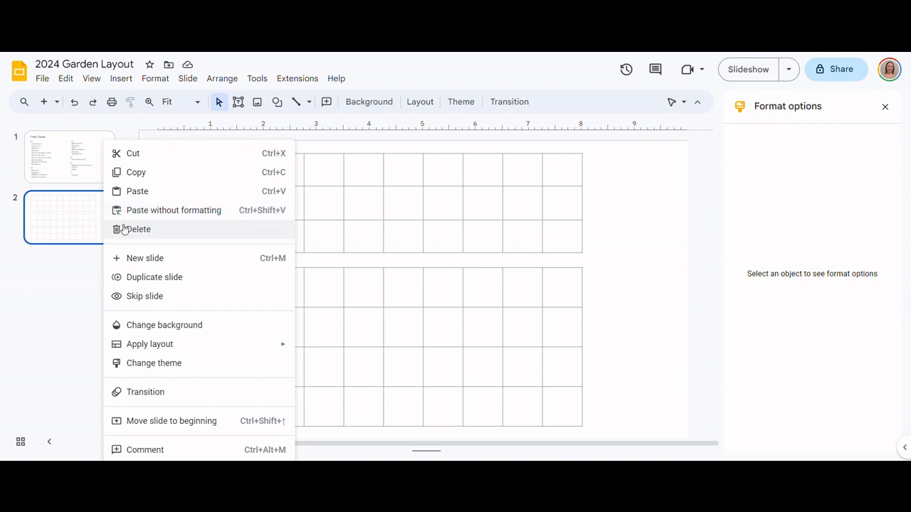
{"action": "left_click", "coordinate": [169, 282]}
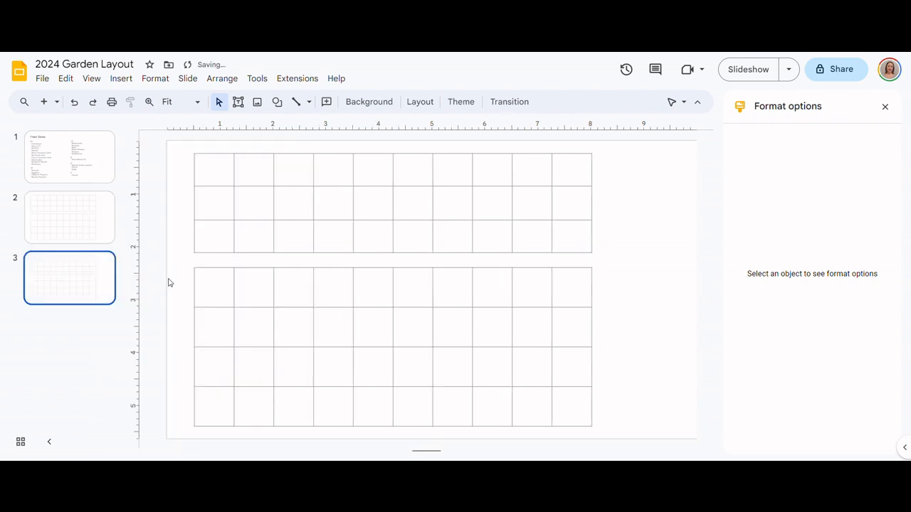
{"action": "right_click", "coordinate": [106, 280]}
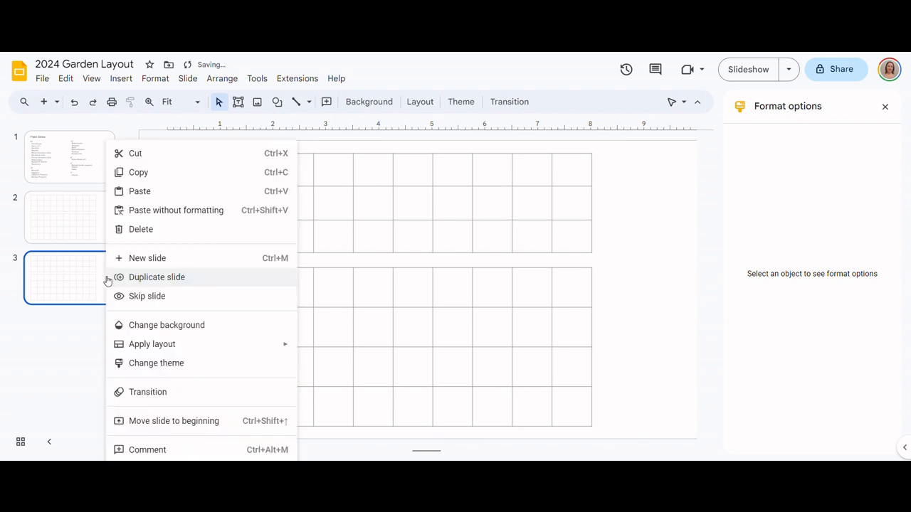
{"action": "left_click", "coordinate": [147, 282]}
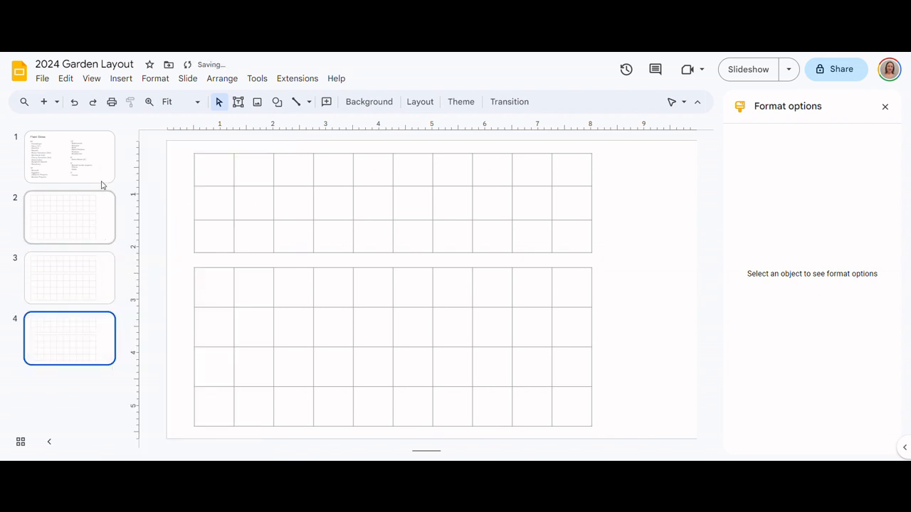
Look through the three garden bed grid slides and the Plant Sizes slide
{"action": "left_click", "coordinate": [110, 226]}
{"action": "left_click", "coordinate": [107, 281]}
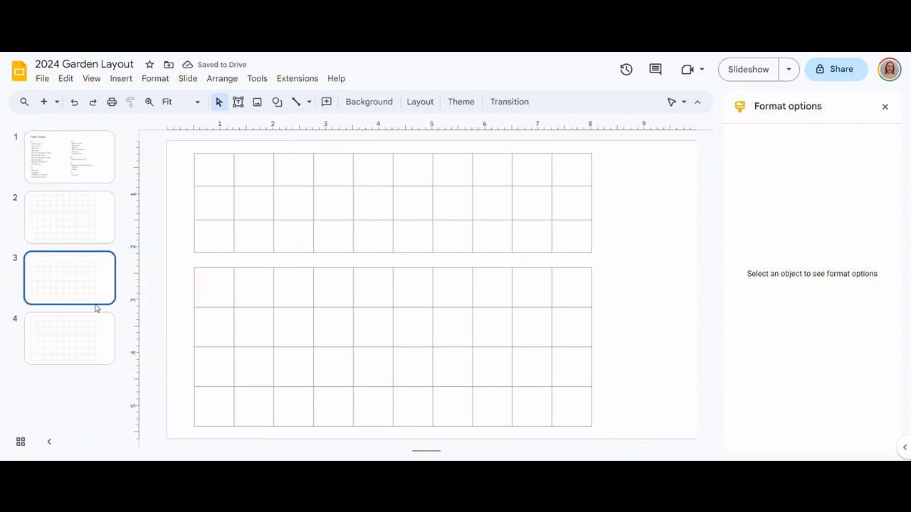
{"action": "left_click", "coordinate": [104, 352]}
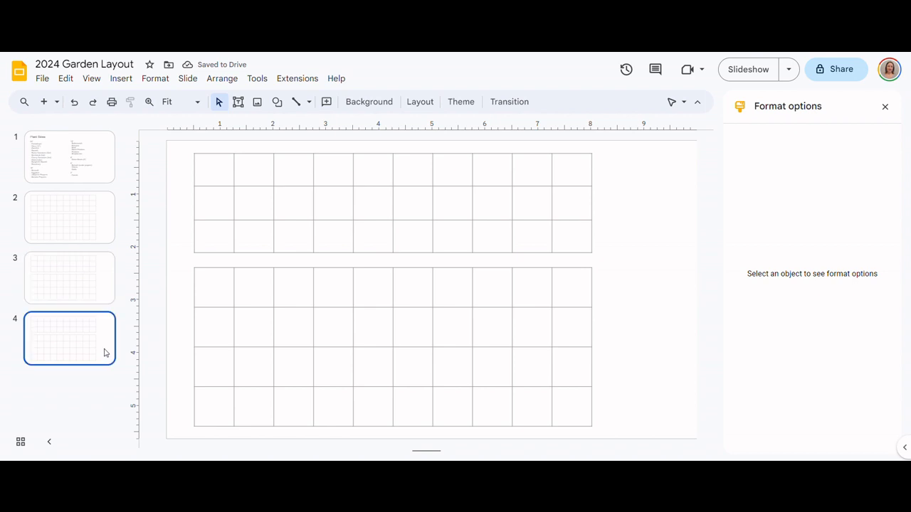
{"action": "left_click", "coordinate": [100, 222]}
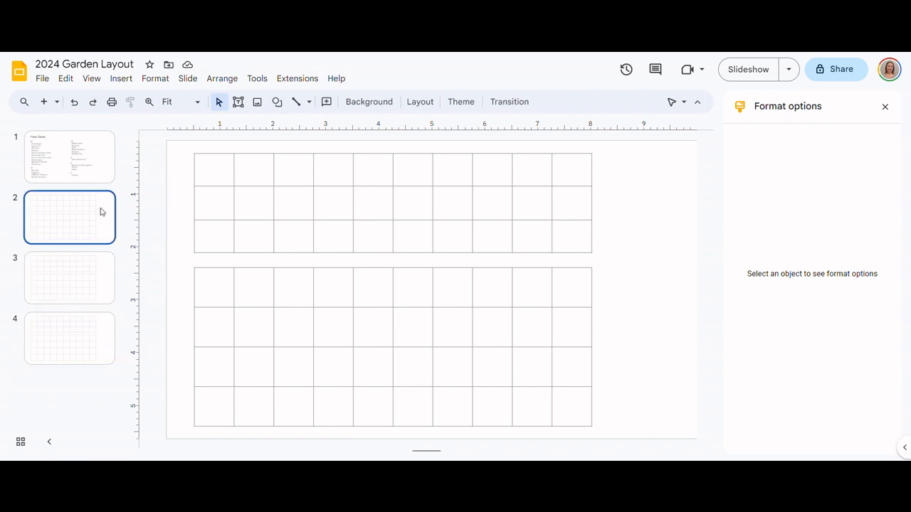
{"action": "left_click", "coordinate": [101, 169]}
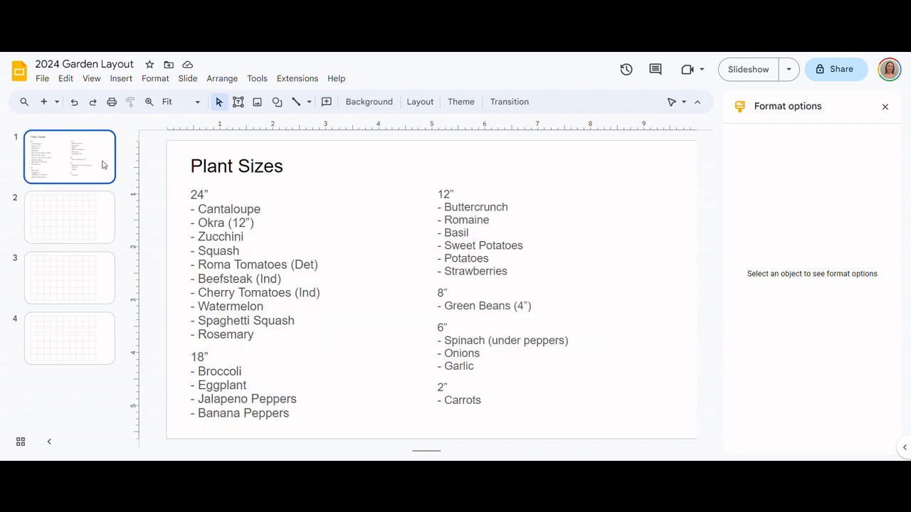
{"action": "left_click", "coordinate": [92, 238]}
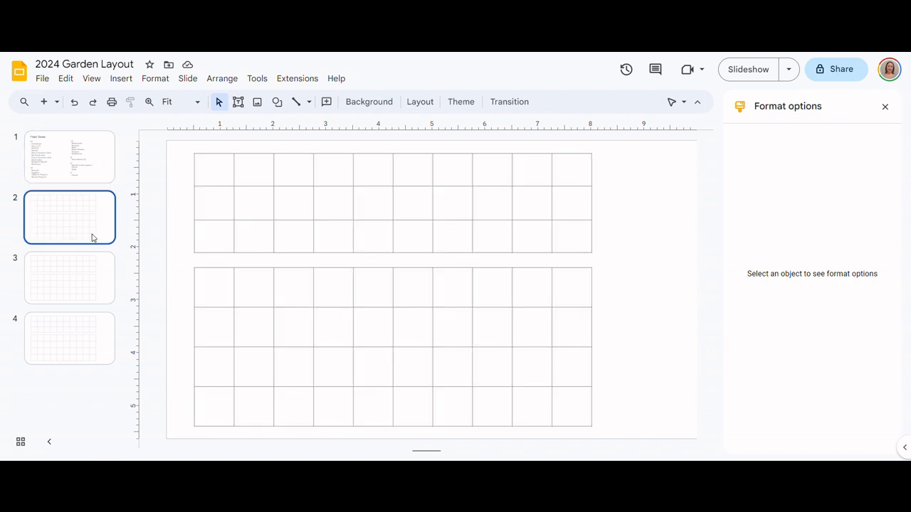
{"action": "left_click", "coordinate": [121, 79]}
{"action": "mouse_move", "coordinate": [175, 198]}
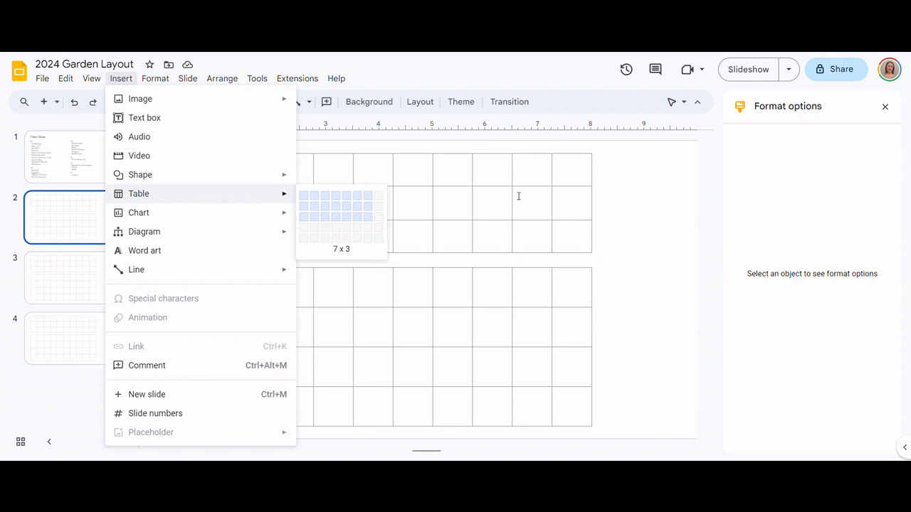
{"action": "left_click", "coordinate": [651, 201]}
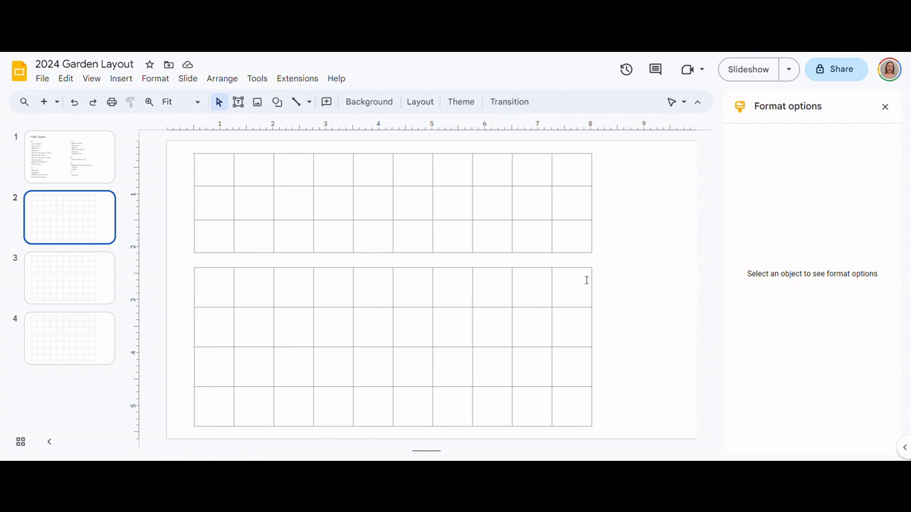
{"action": "scroll", "coordinate": [634, 302], "scroll_direction": "up", "scroll_amount": 1}
{"action": "scroll", "coordinate": [635, 302], "scroll_direction": "down", "scroll_amount": 1}
{"action": "left_click", "coordinate": [299, 178]}
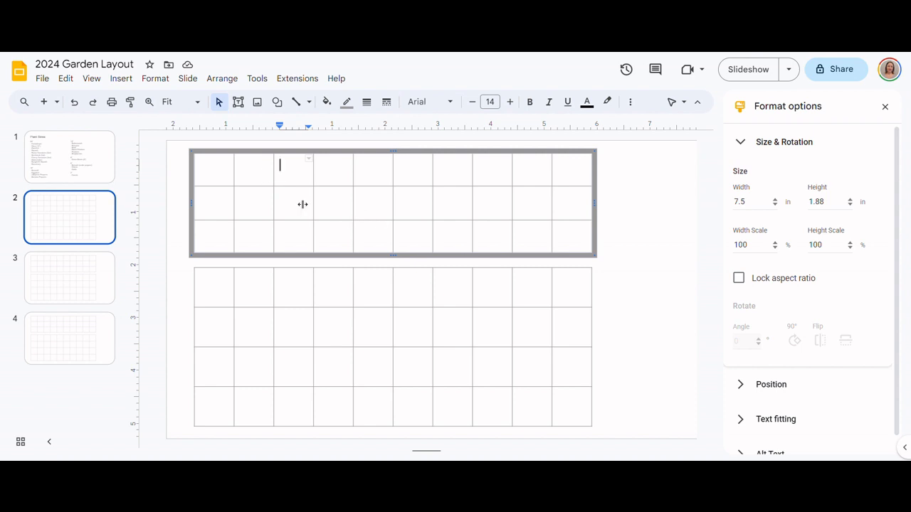
On the Plant Sizes slide, add an indented note reading "75% scale" on a new line below Carrots
{"action": "left_click", "coordinate": [101, 144]}
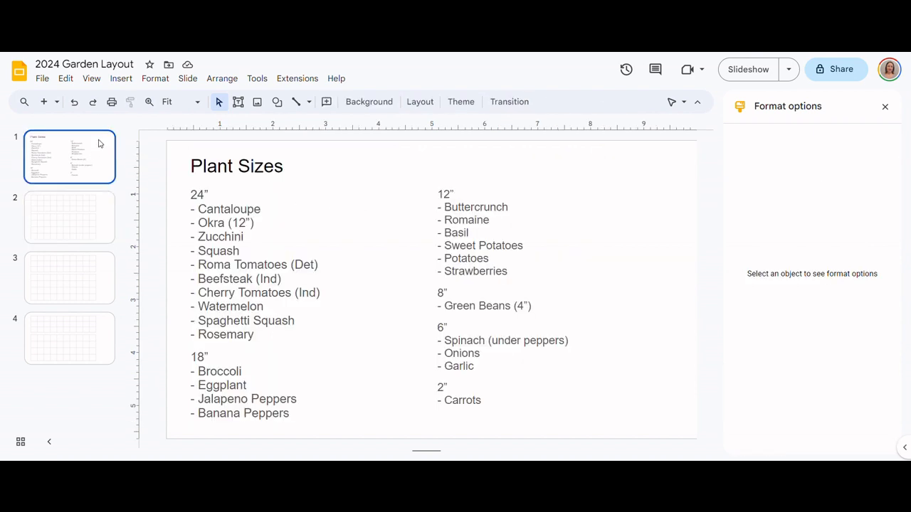
{"action": "left_click", "coordinate": [358, 166]}
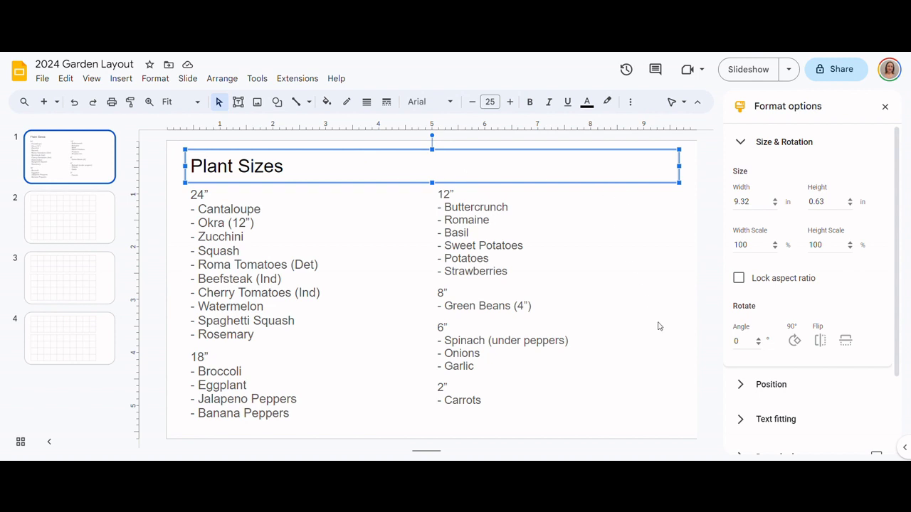
{"action": "left_click", "coordinate": [655, 404]}
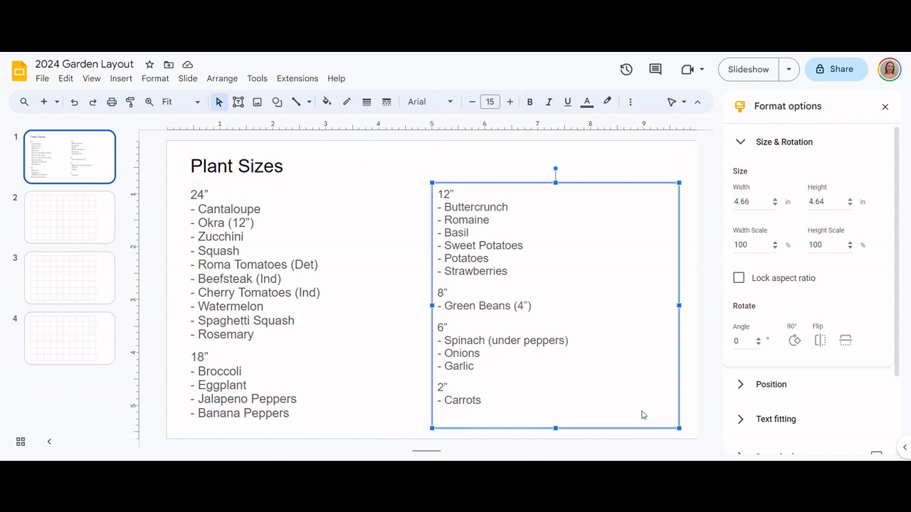
{"action": "left_click", "coordinate": [642, 415]}
{"action": "left_click", "coordinate": [490, 400]}
{"action": "key", "text": "Return"}
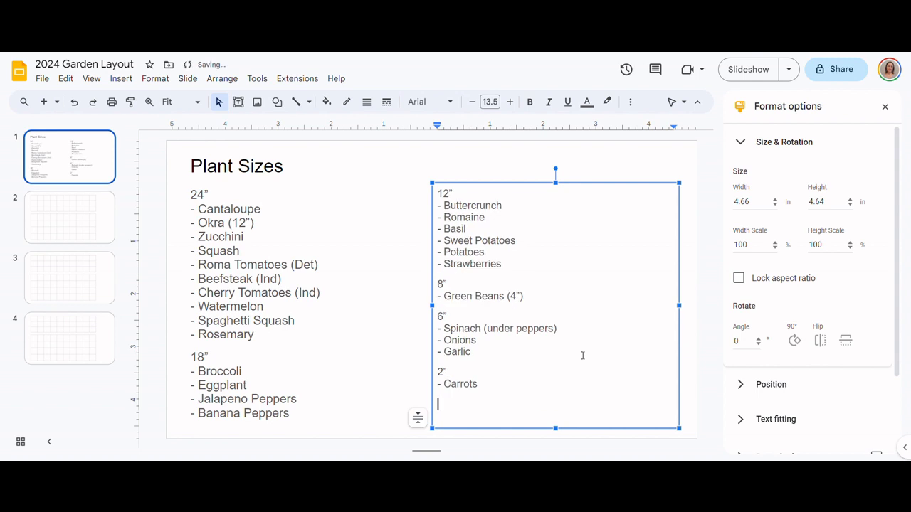
{"action": "key", "text": "Tab"}
{"action": "key", "text": "Tab"}
{"action": "type", "text": "75% scale"}
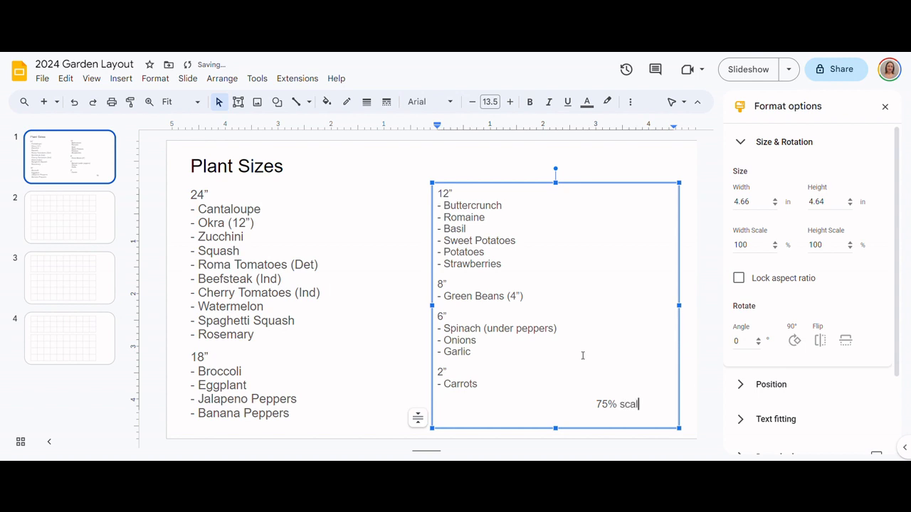
{"action": "left_click", "coordinate": [434, 170]}
{"action": "left_click", "coordinate": [168, 212]}
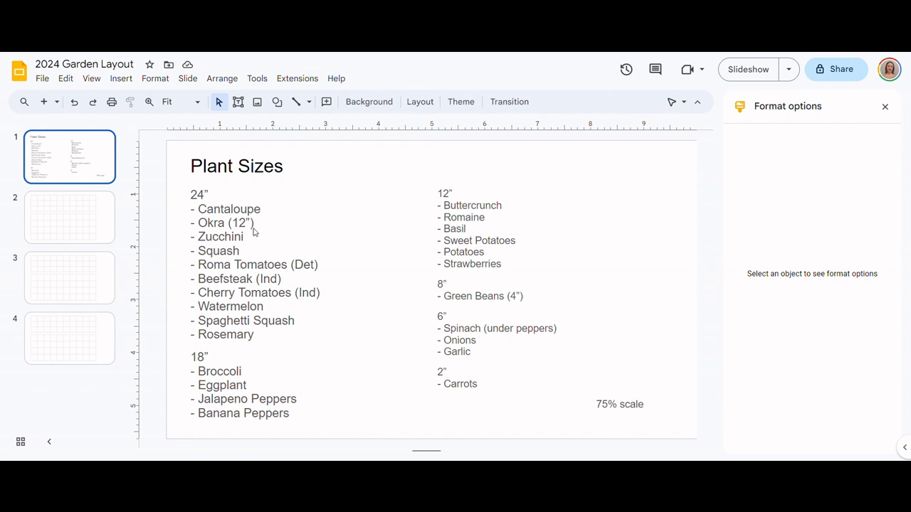
Draw a circle about 1.4 in wide near the top middle of the Plant Sizes slide
{"action": "left_click", "coordinate": [120, 80]}
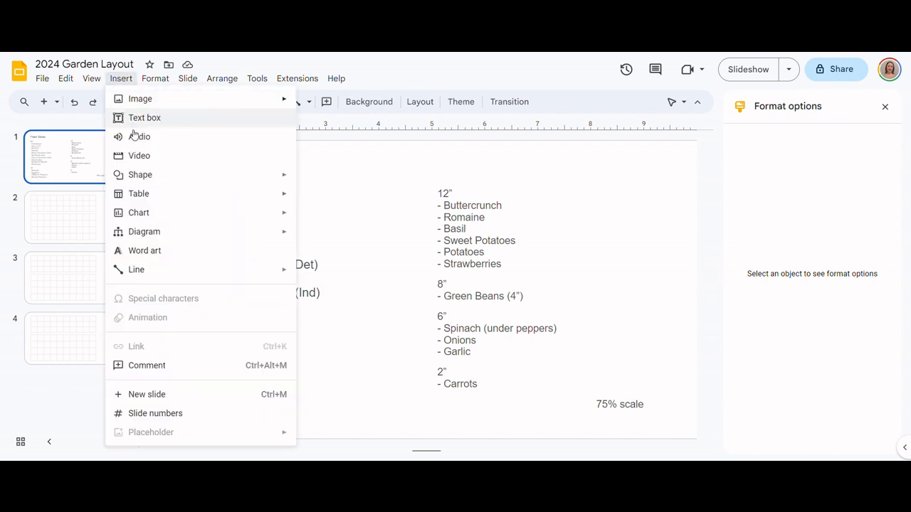
{"action": "mouse_move", "coordinate": [161, 180]}
{"action": "mouse_move", "coordinate": [427, 179]}
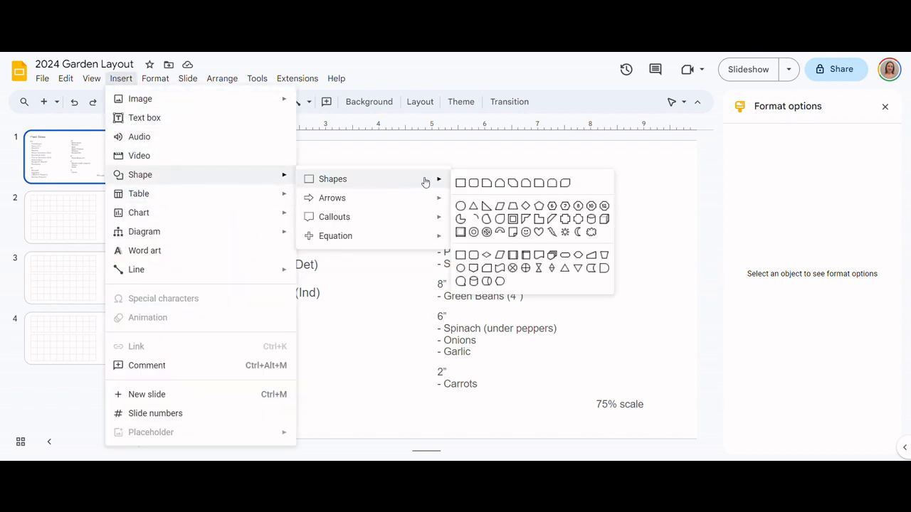
{"action": "left_click", "coordinate": [460, 208]}
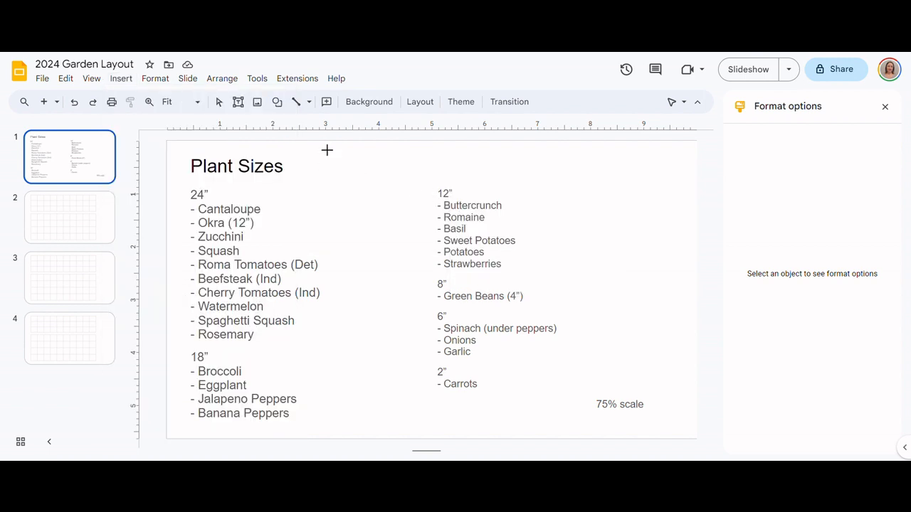
{"action": "left_click_drag", "start_coordinate": [327, 151], "coordinate": [402, 224]}
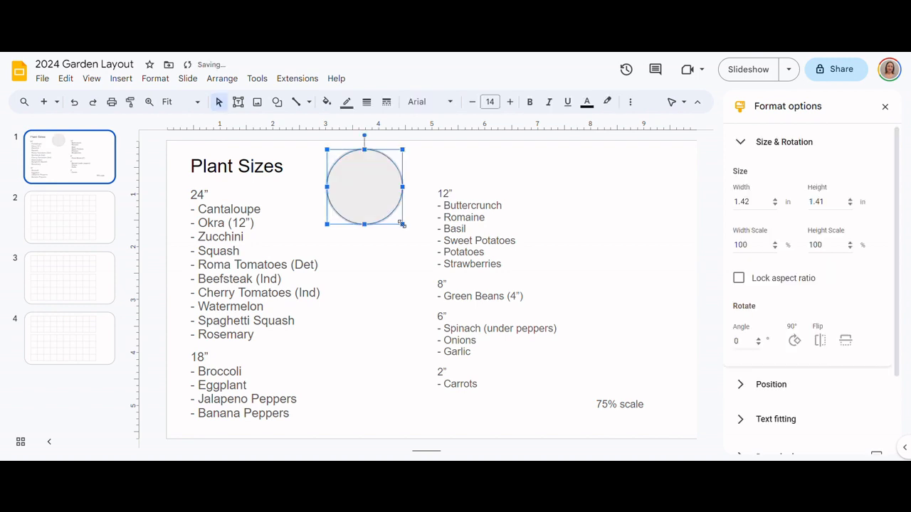
Size the circle 2 in wide by 2 in high
{"action": "double_click", "coordinate": [756, 202]}
{"action": "type", "text": "2"}
{"action": "key", "text": "Tab"}
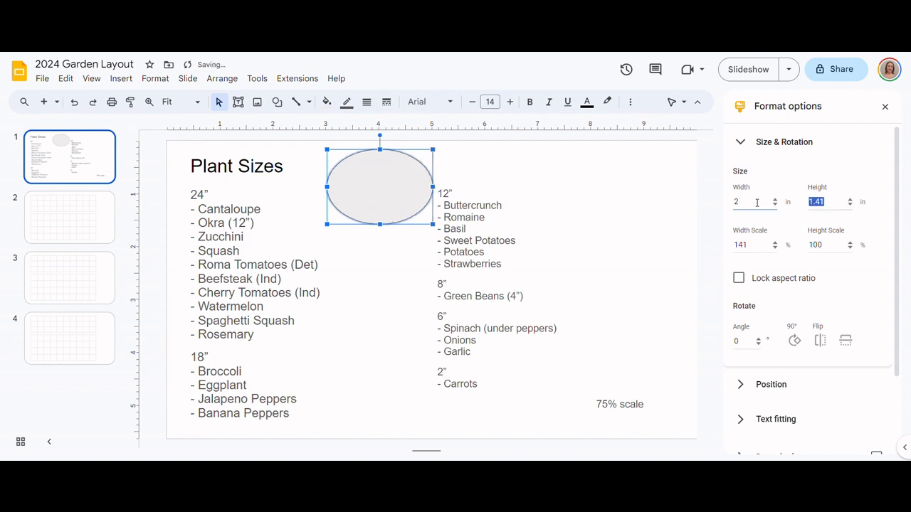
{"action": "type", "text": "2"}
{"action": "key", "text": "Tab"}
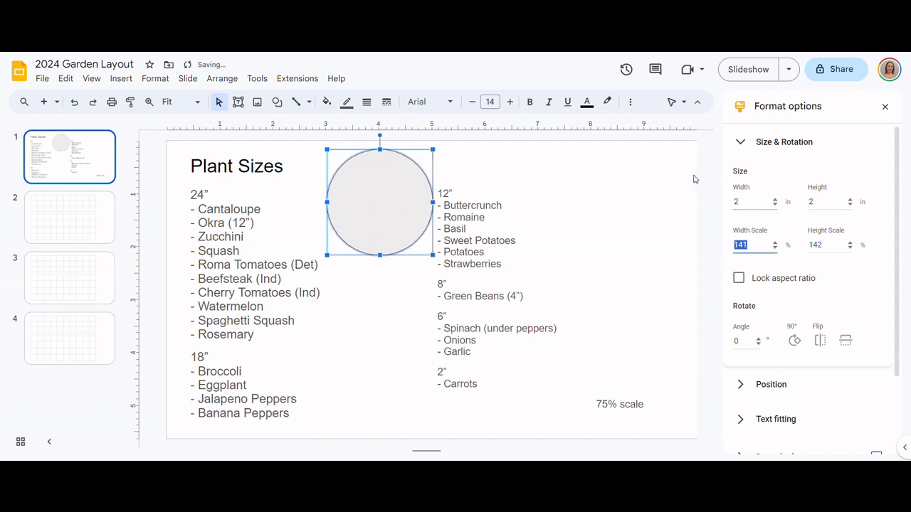
{"action": "left_click", "coordinate": [617, 155]}
Scale the circle to 75% in both width and height and move it beside the 24" plant list
{"action": "left_click", "coordinate": [402, 212]}
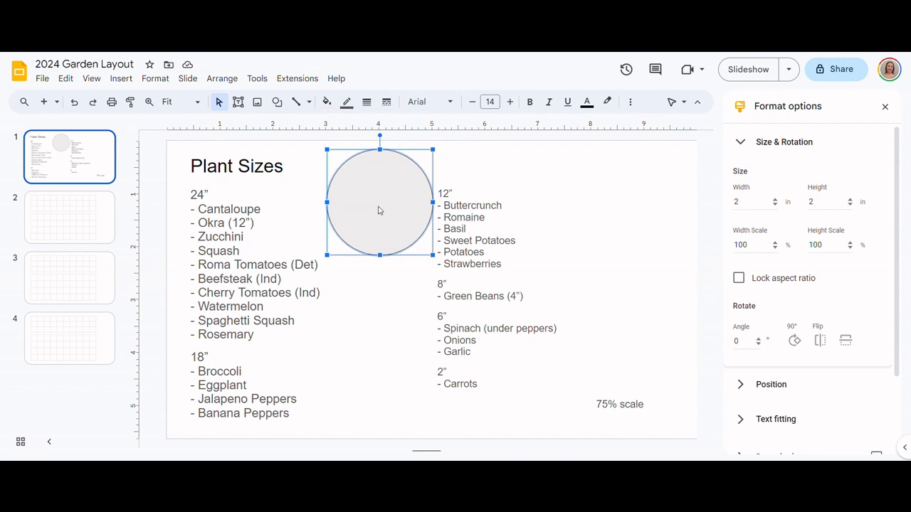
{"action": "left_click", "coordinate": [121, 81]}
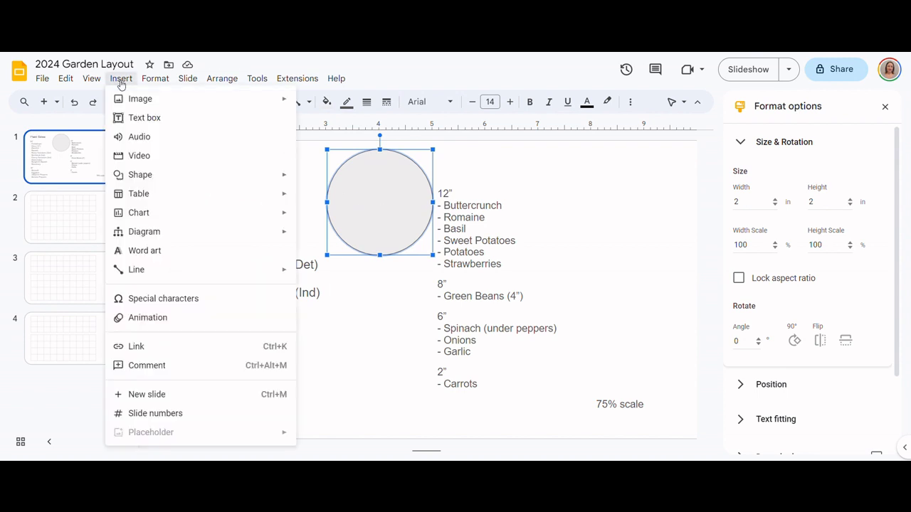
{"action": "left_click", "coordinate": [121, 82]}
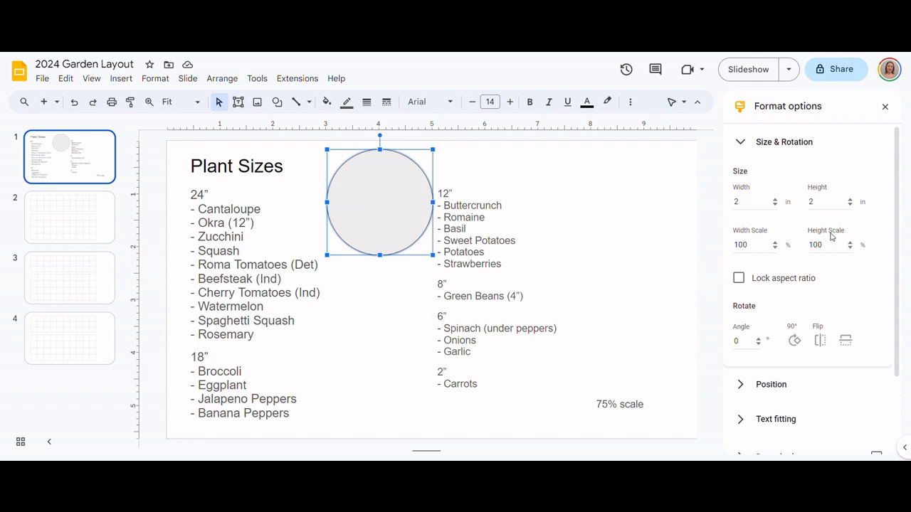
{"action": "left_click", "coordinate": [760, 245]}
{"action": "double_click", "coordinate": [759, 248]}
{"action": "key", "text": "BackSpace"}
{"action": "type", "text": "75"}
{"action": "key", "text": "Tab"}
{"action": "type", "text": "75"}
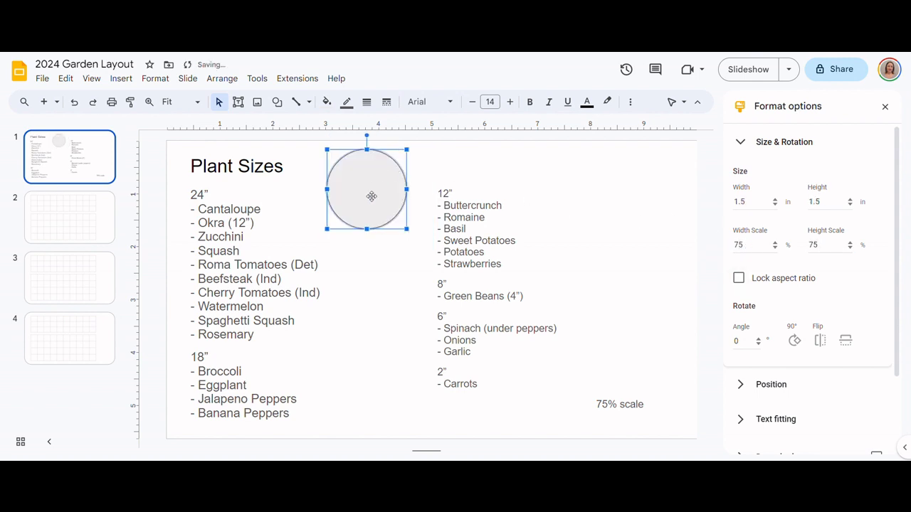
{"action": "left_click_drag", "start_coordinate": [370, 187], "coordinate": [323, 220]}
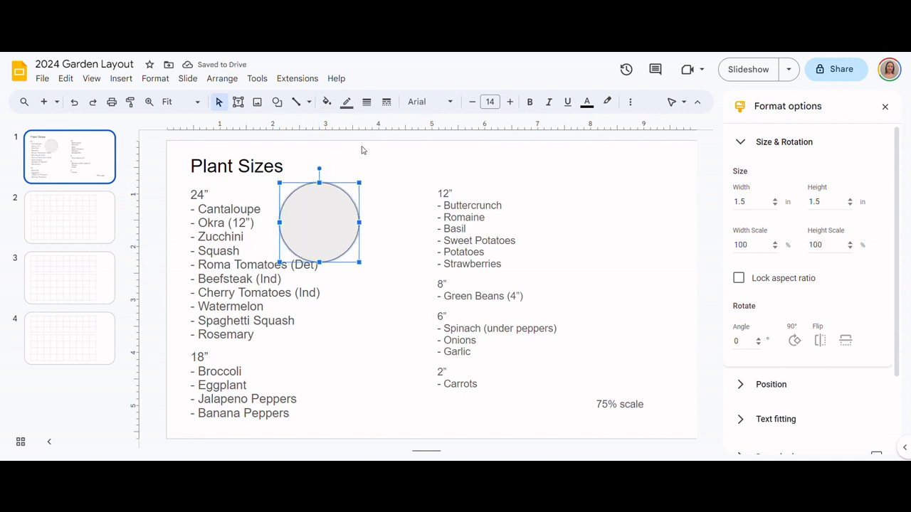
{"action": "left_click", "coordinate": [361, 149]}
Draw a circle about 1.3 in wide by 1.25 in high beside the 18" plant list
{"action": "left_click", "coordinate": [121, 78]}
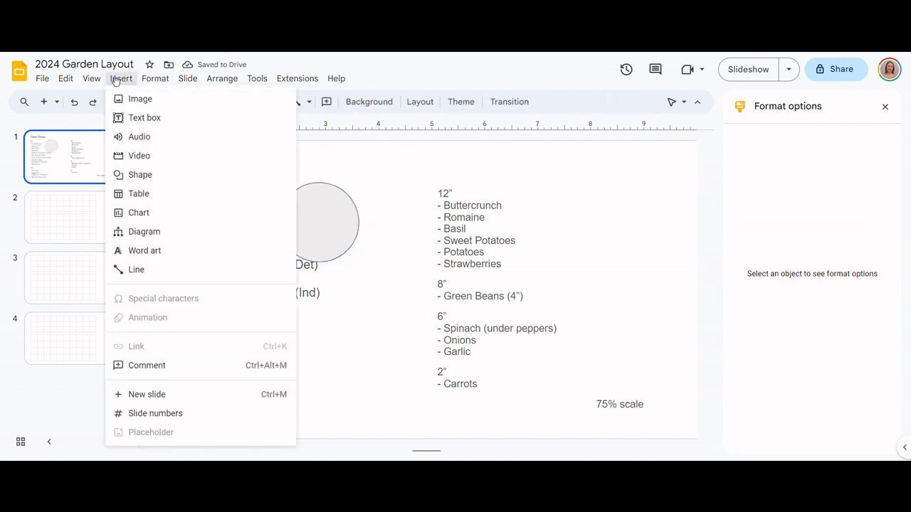
{"action": "mouse_move", "coordinate": [174, 106]}
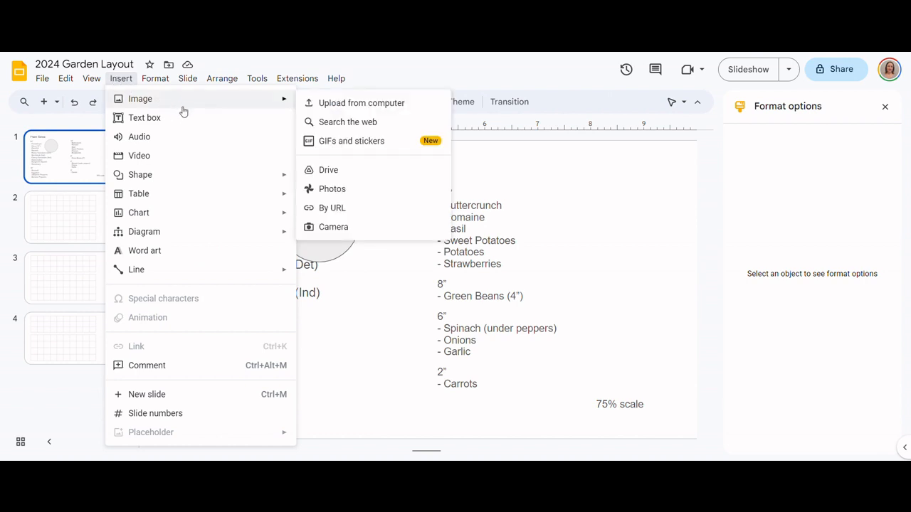
{"action": "mouse_move", "coordinate": [262, 181]}
{"action": "mouse_move", "coordinate": [413, 187]}
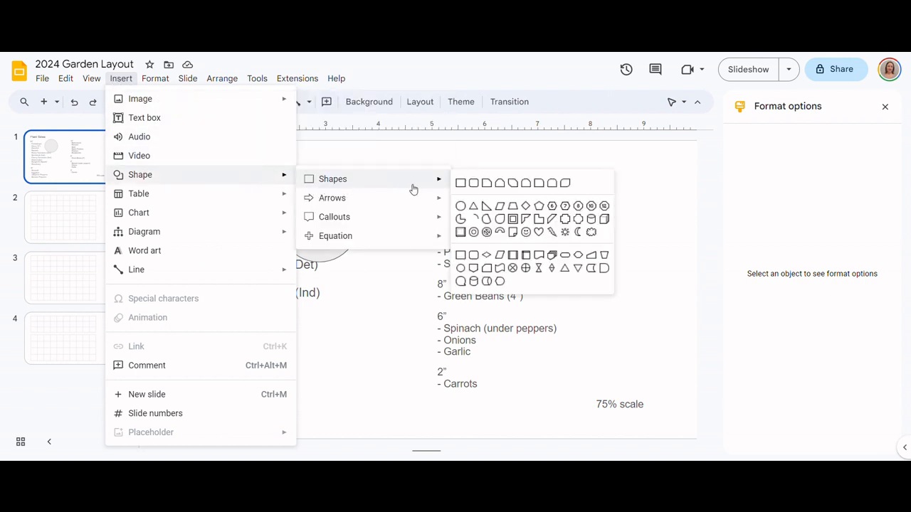
{"action": "left_click", "coordinate": [461, 207]}
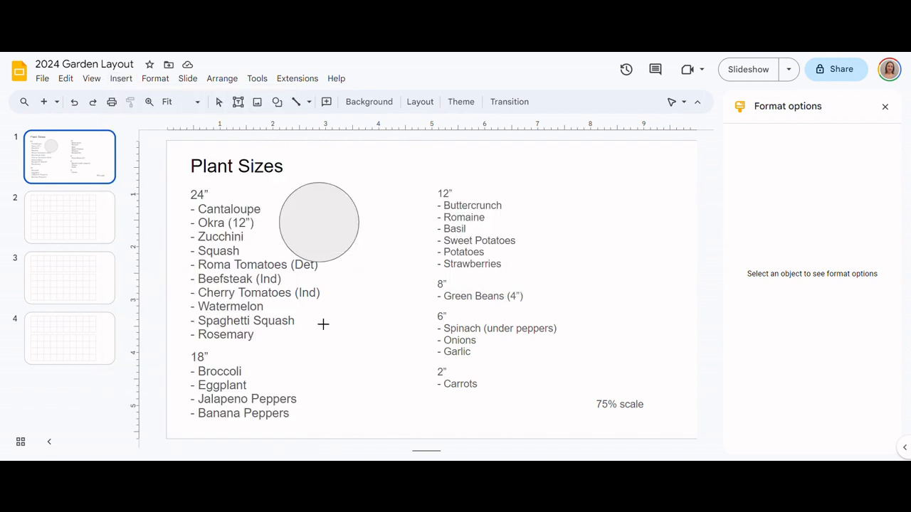
{"action": "left_click_drag", "start_coordinate": [323, 322], "coordinate": [393, 390]}
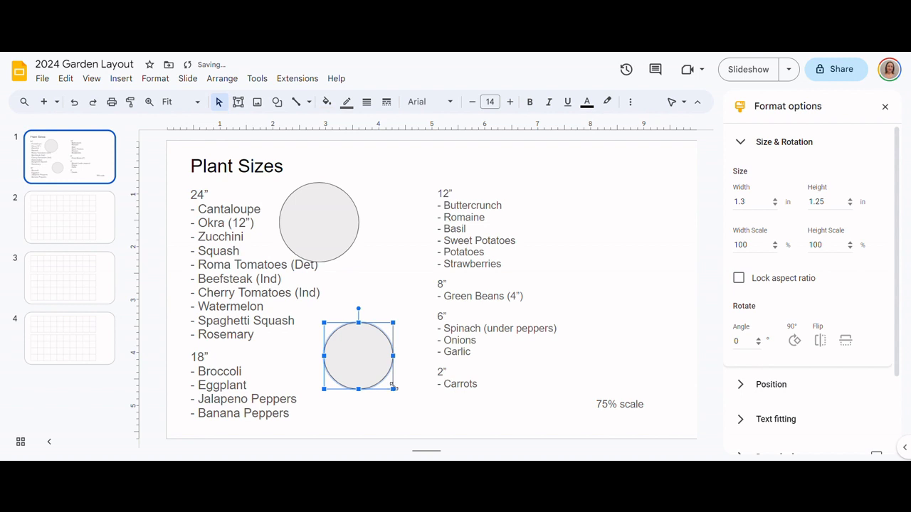
Size the circle beside the 18" list to 1.5 in wide by 1.5 in high
{"action": "double_click", "coordinate": [747, 200]}
{"action": "type", "text": "1.5"}
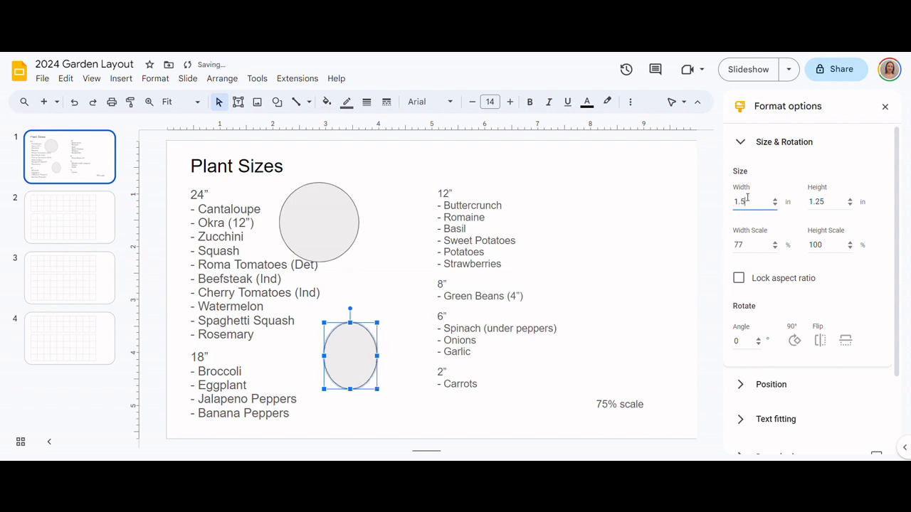
{"action": "key", "text": "Tab"}
{"action": "type", "text": "1.5"}
{"action": "key", "text": "Tab"}
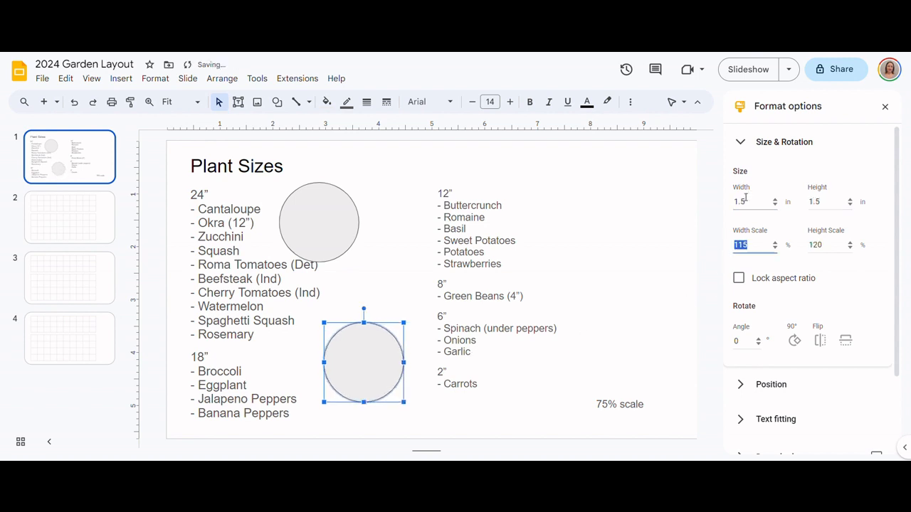
{"action": "left_click", "coordinate": [529, 159]}
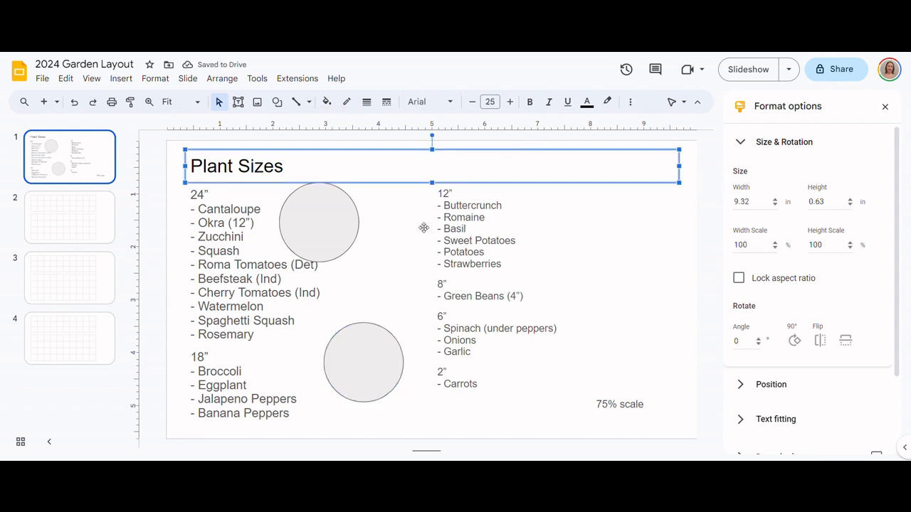
Scale the 1.5 in circle to 75% in both width and height and move it closer to the 18" plant list
{"action": "left_click", "coordinate": [371, 361]}
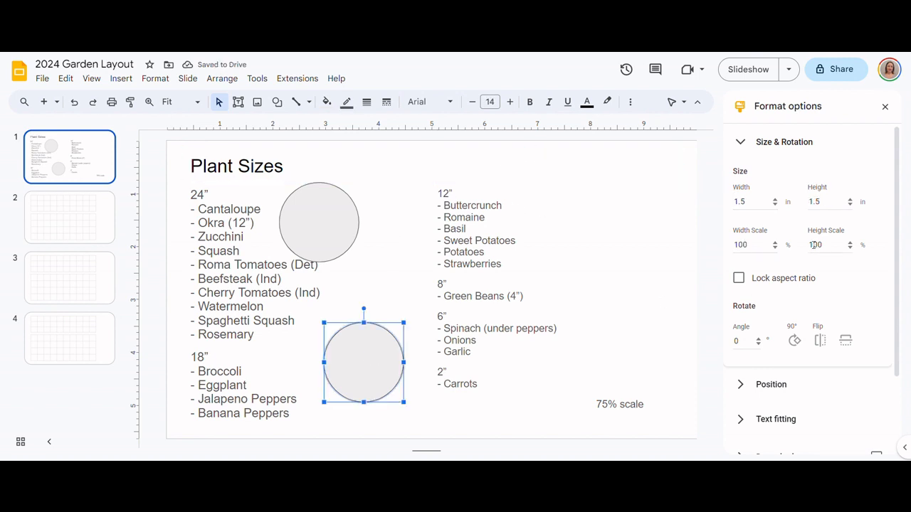
{"action": "left_click", "coordinate": [758, 245]}
{"action": "type", "text": "75"}
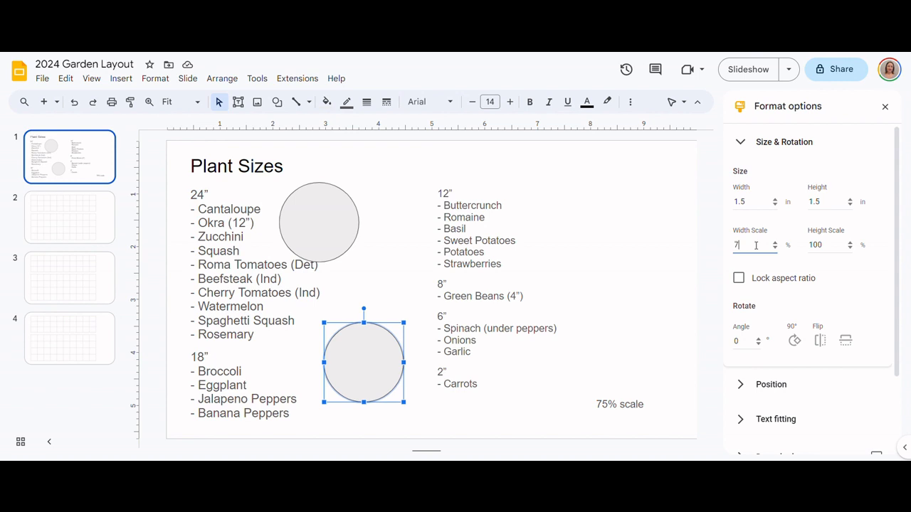
{"action": "key", "text": "Tab"}
{"action": "type", "text": "75"}
{"action": "key", "text": "Tab"}
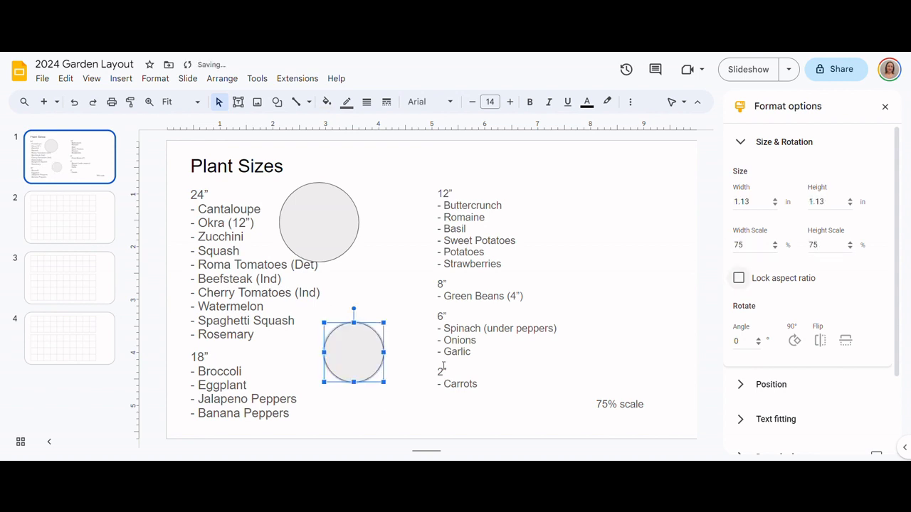
{"action": "left_click_drag", "start_coordinate": [367, 358], "coordinate": [340, 381]}
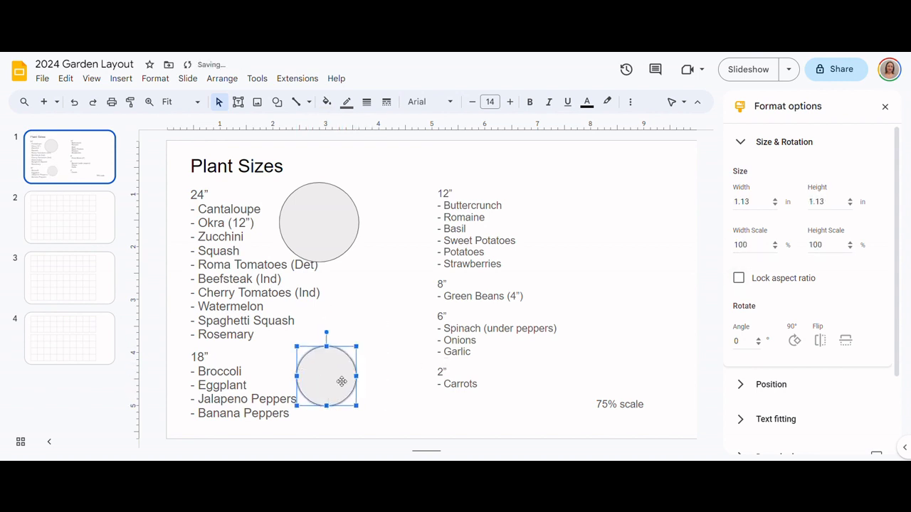
{"action": "left_click", "coordinate": [506, 161]}
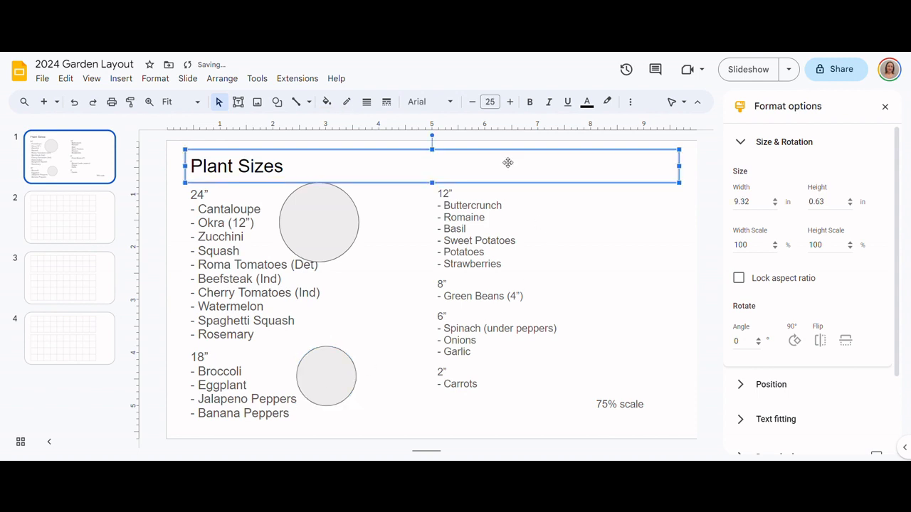
{"action": "left_click", "coordinate": [168, 163]}
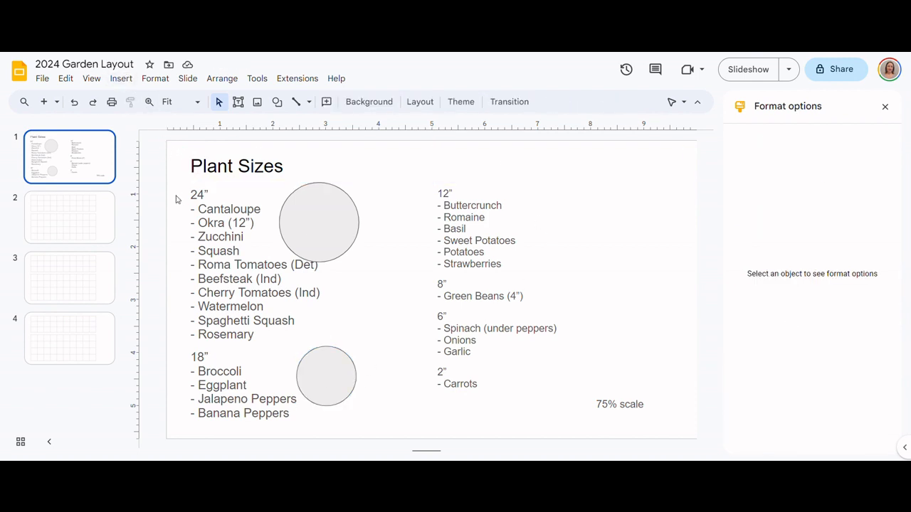
Draw a circle about 1.13 in wide by 1.05 in high beside the 12" plant list
{"action": "left_click", "coordinate": [121, 78]}
{"action": "mouse_move", "coordinate": [170, 176]}
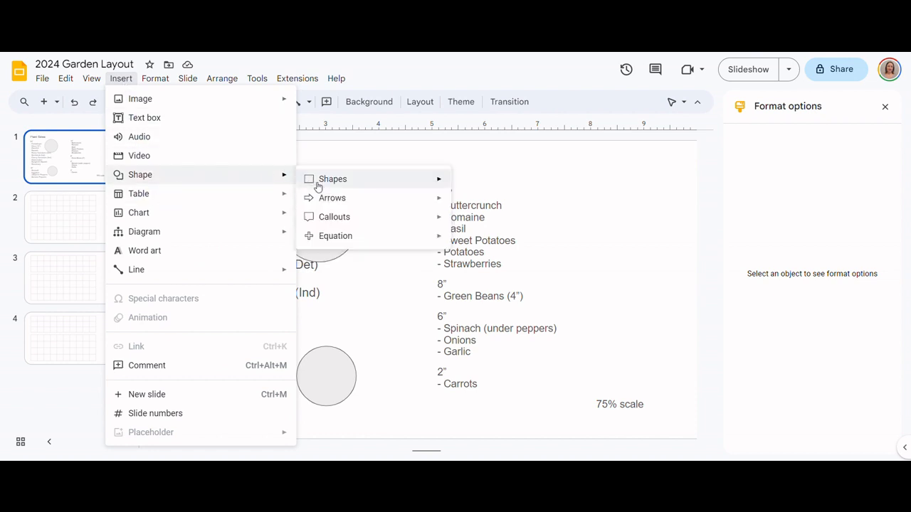
{"action": "mouse_move", "coordinate": [358, 184]}
{"action": "left_click", "coordinate": [461, 208]}
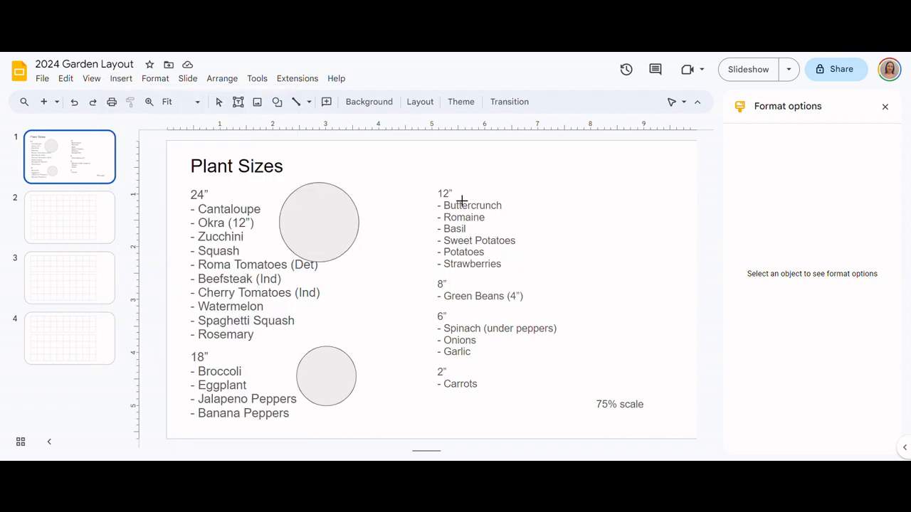
{"action": "mouse_move", "coordinate": [562, 170]}
{"action": "left_mouse_down"}
{"action": "mouse_move", "coordinate": [591, 214]}
{"action": "mouse_move", "coordinate": [621, 225]}
{"action": "left_mouse_up"}
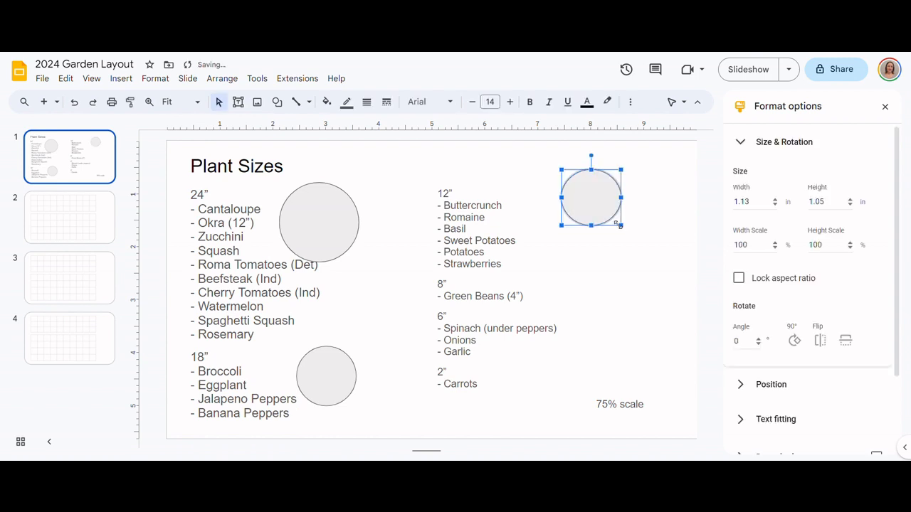
Size the circle beside the 12" list to 1 in wide by 1 in high
{"action": "left_click", "coordinate": [763, 203]}
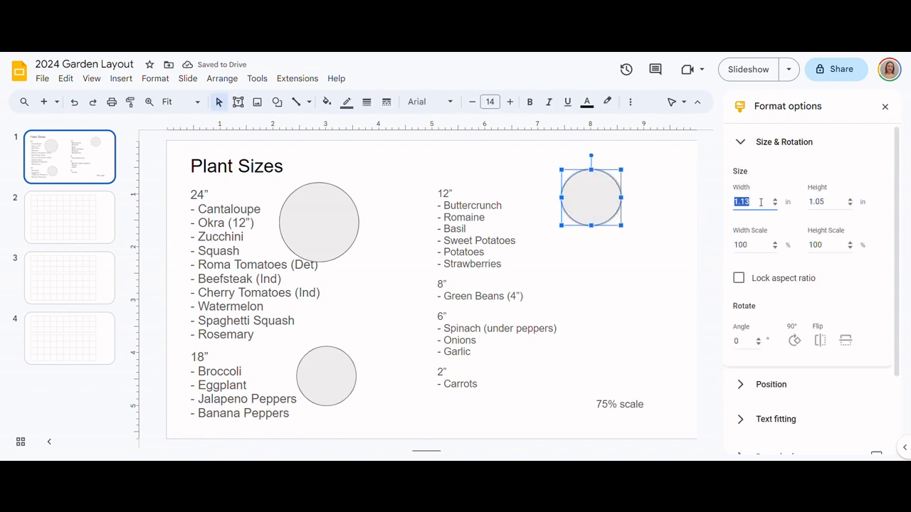
{"action": "type", "text": "1"}
{"action": "key", "text": "Tab"}
{"action": "type", "text": "1"}
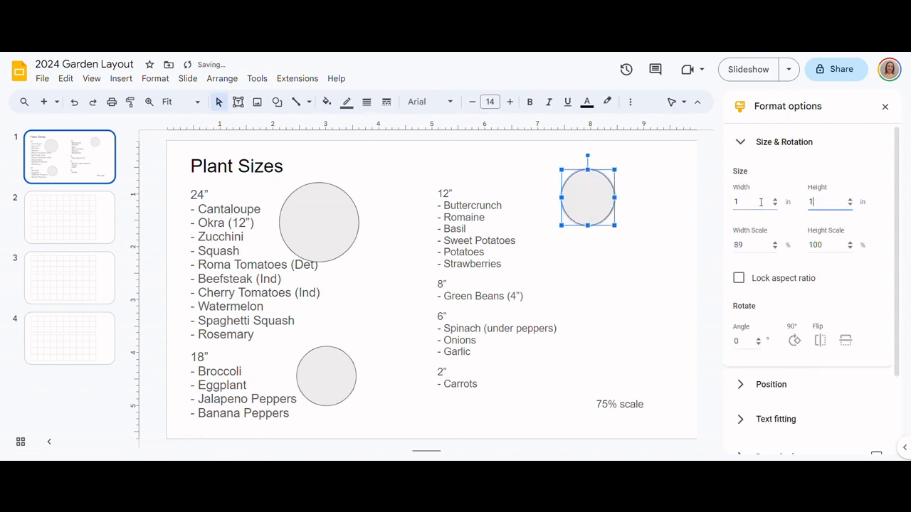
{"action": "key", "text": "Tab"}
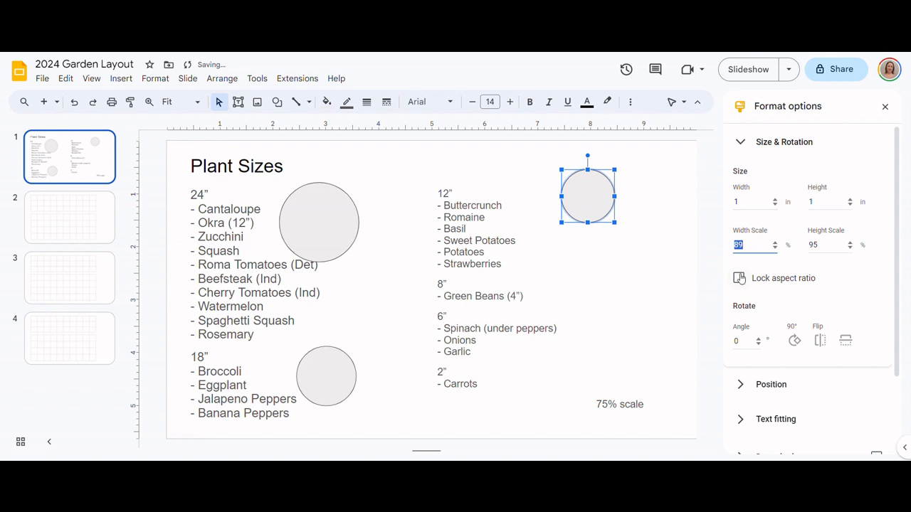
{"action": "left_click", "coordinate": [640, 248]}
Scale the 1 in circle beside the 12" list to 75% in both width and height
{"action": "left_click", "coordinate": [593, 193]}
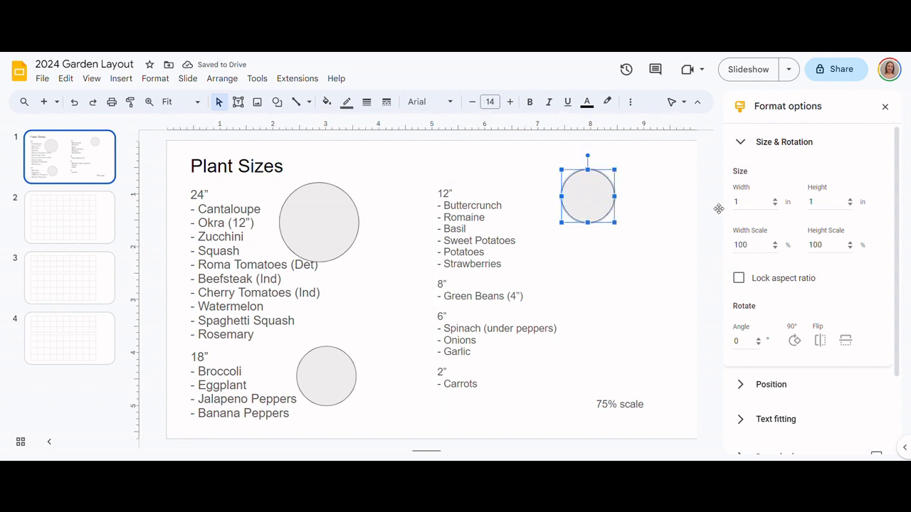
{"action": "double_click", "coordinate": [739, 244]}
{"action": "type", "text": "75"}
{"action": "key", "text": "Tab"}
{"action": "type", "text": "75"}
{"action": "key", "text": "Tab"}
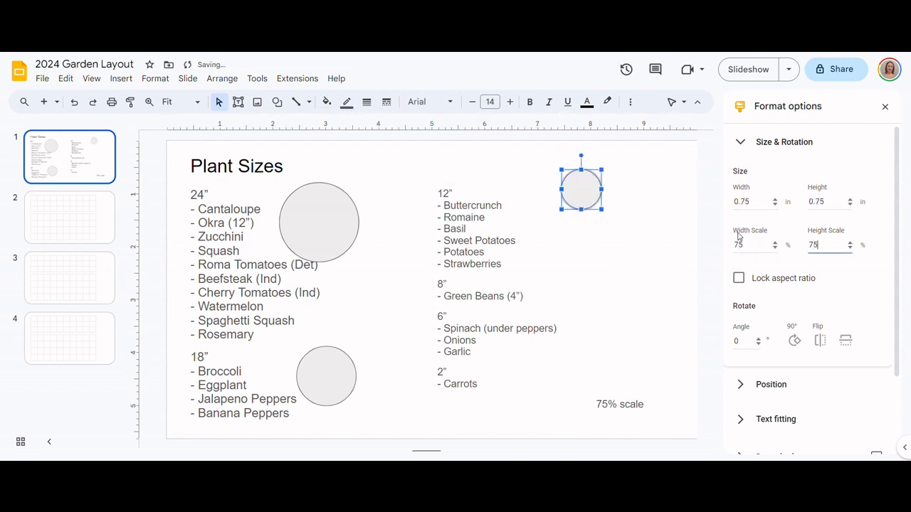
{"action": "left_click", "coordinate": [661, 161]}
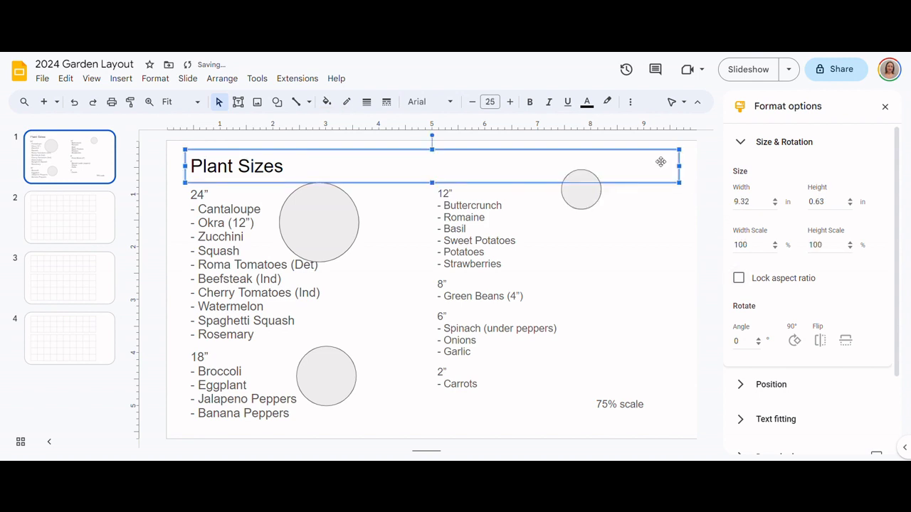
Check the size and scale values of the circles beside the 12" and 18" lists
{"action": "left_click", "coordinate": [575, 194]}
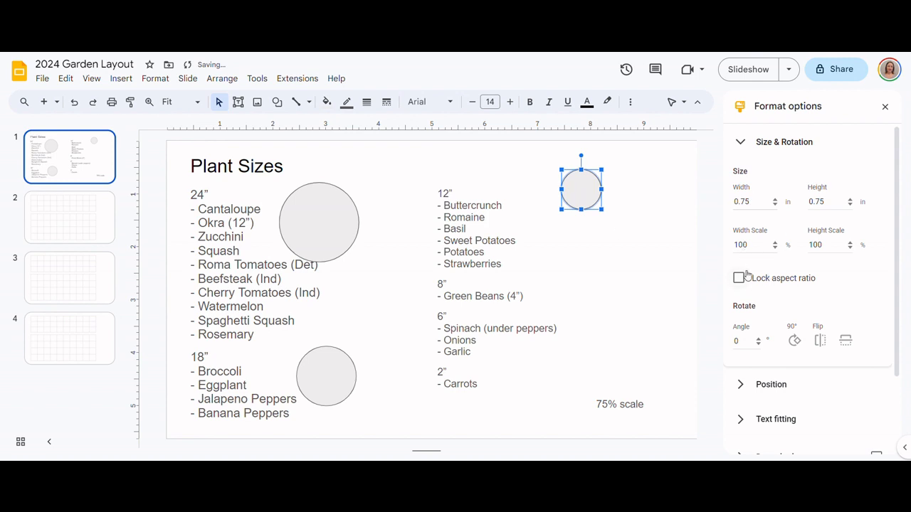
{"action": "left_click", "coordinate": [331, 361]}
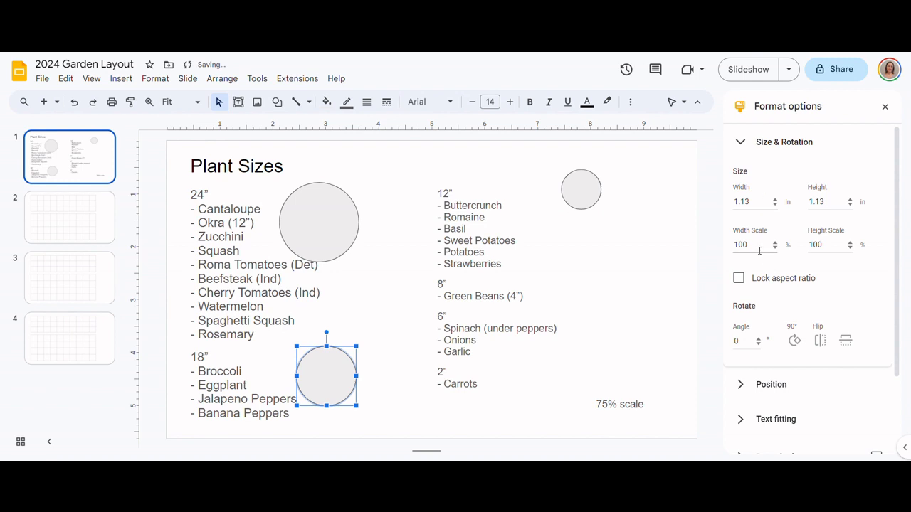
{"action": "left_click", "coordinate": [619, 246]}
{"action": "left_click", "coordinate": [411, 168]}
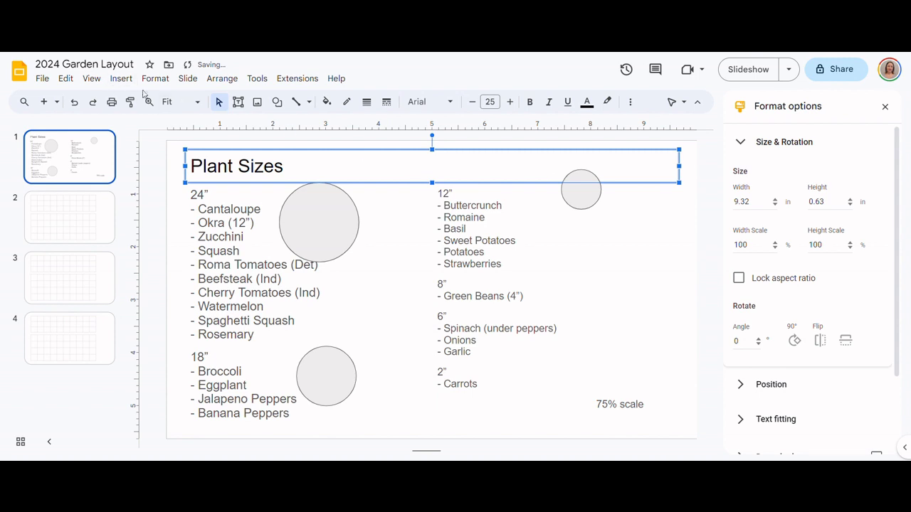
Draw a circle about 0.6 in wide beside the 6" plant list
{"action": "left_click", "coordinate": [121, 78]}
{"action": "mouse_move", "coordinate": [163, 177]}
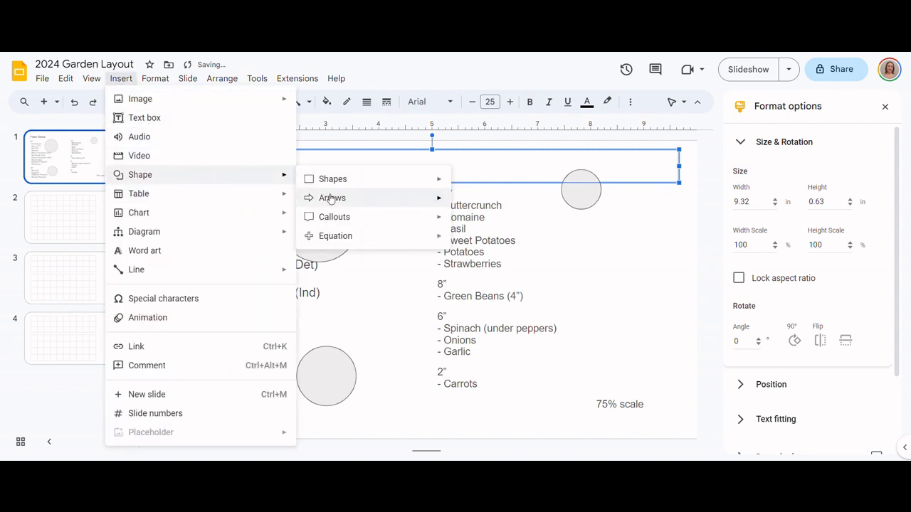
{"action": "mouse_move", "coordinate": [337, 181]}
{"action": "left_click", "coordinate": [456, 204]}
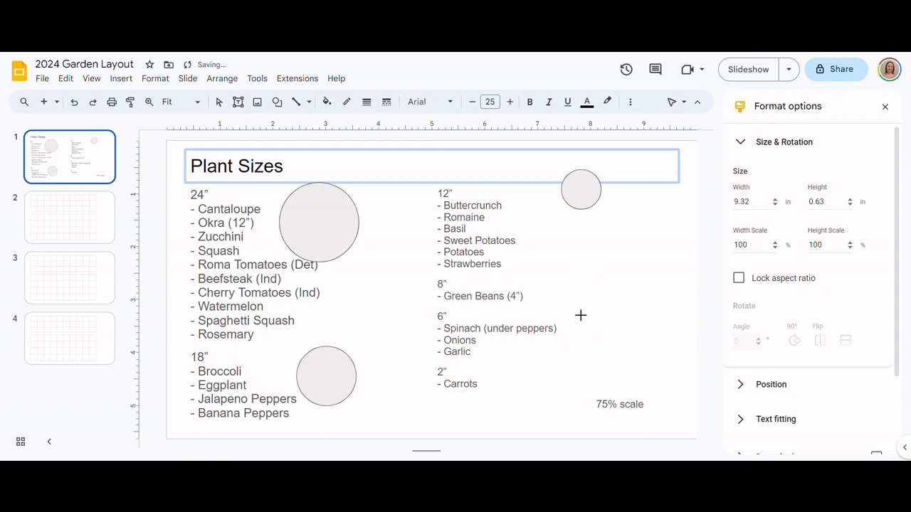
{"action": "left_click_drag", "start_coordinate": [587, 321], "coordinate": [621, 351]}
Size the circle beside the 6" list to 0.5 in wide by 0.5 in high
{"action": "left_click", "coordinate": [759, 203]}
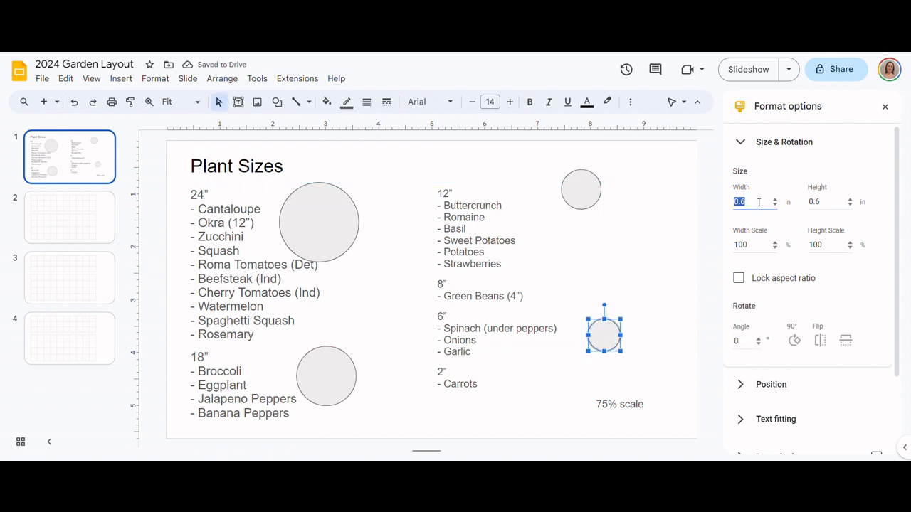
{"action": "type", "text": ".5"}
{"action": "key", "text": "Tab"}
{"action": "type", "text": ".5"}
{"action": "key", "text": "Tab"}
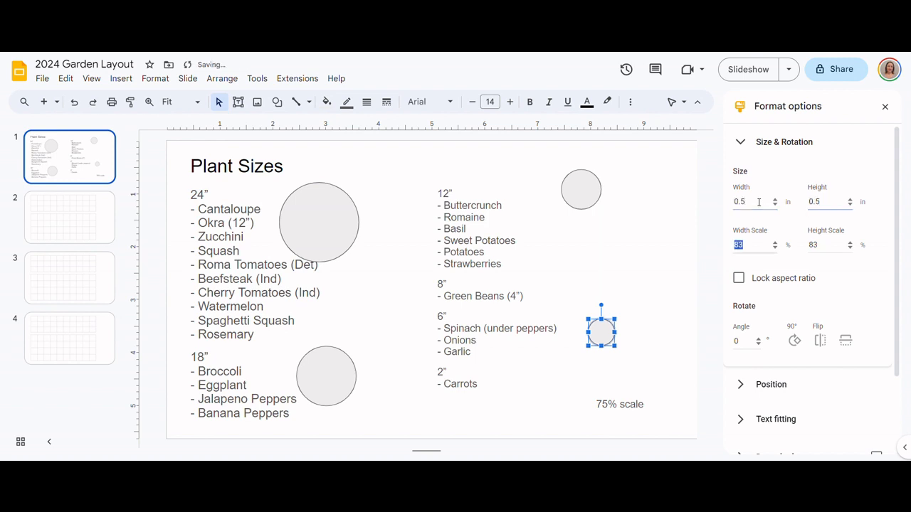
{"action": "left_click", "coordinate": [681, 296]}
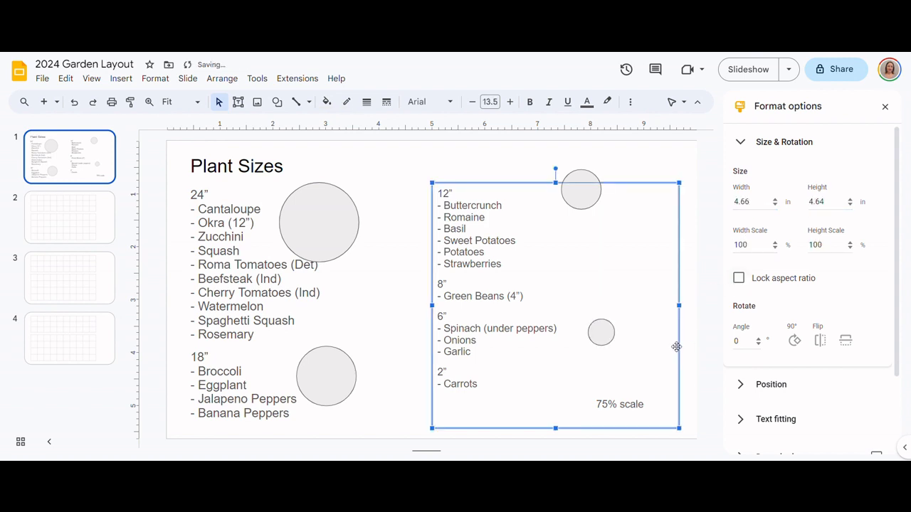
Scale the 0.5 in circle beside the 6" list to 75% in both width and height
{"action": "left_click", "coordinate": [603, 335]}
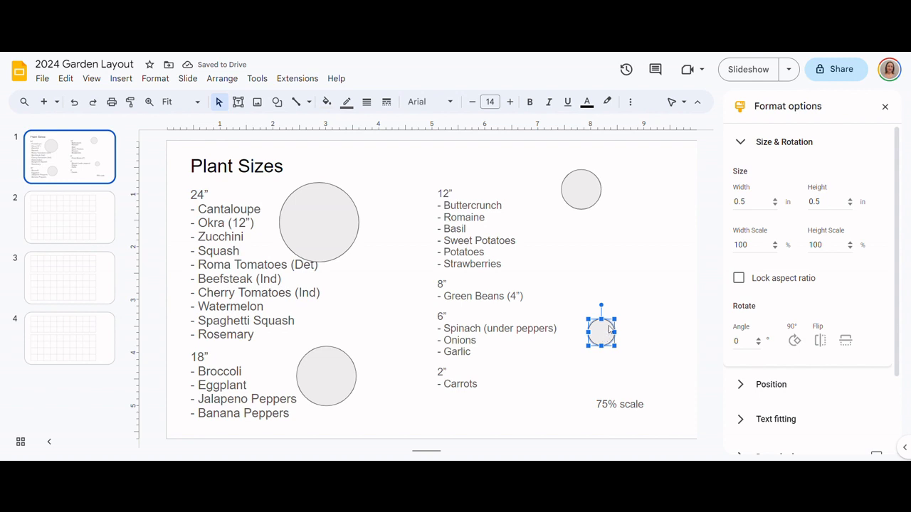
{"action": "left_click", "coordinate": [760, 245]}
{"action": "double_click", "coordinate": [759, 245]}
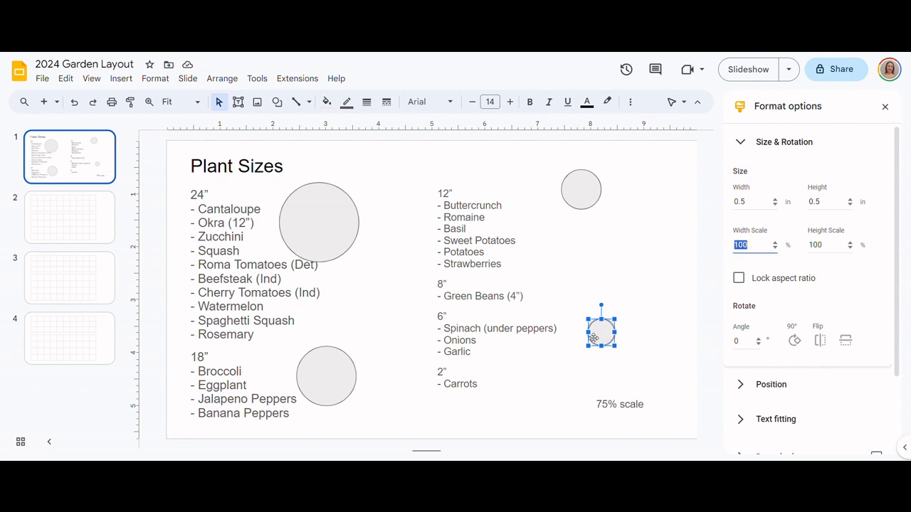
{"action": "left_click", "coordinate": [606, 333]}
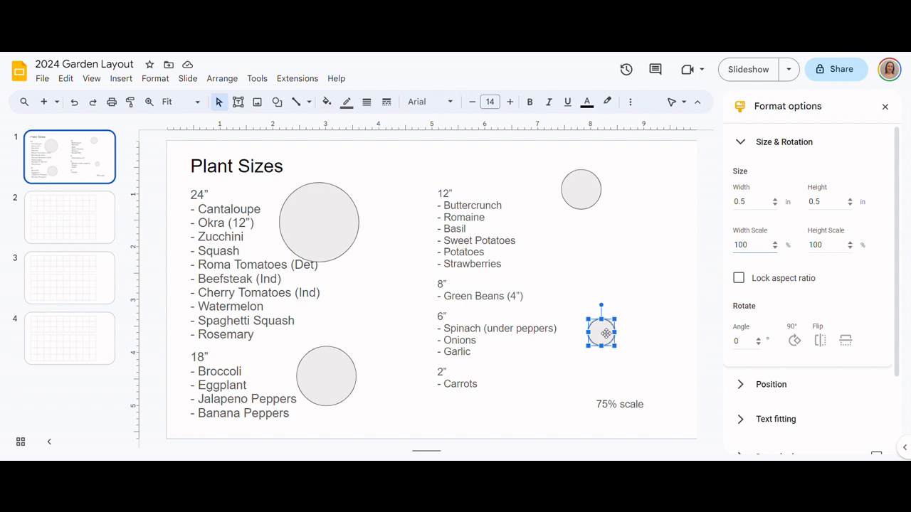
{"action": "double_click", "coordinate": [758, 245]}
{"action": "type", "text": "75"}
{"action": "key", "text": "Tab"}
{"action": "type", "text": "75"}
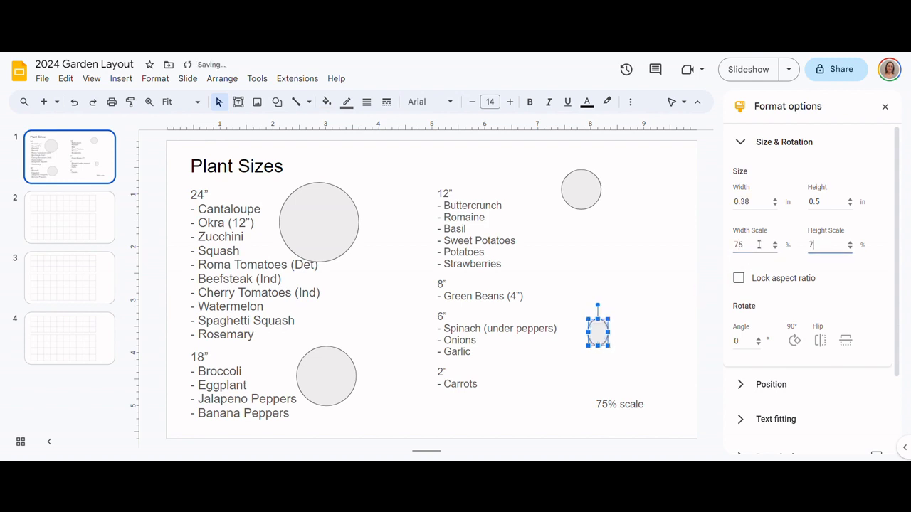
Apply the 75% height scale to the small circle and move it close to the 8" and 6" plant lists
{"action": "key", "text": "Tab"}
{"action": "left_click", "coordinate": [659, 324]}
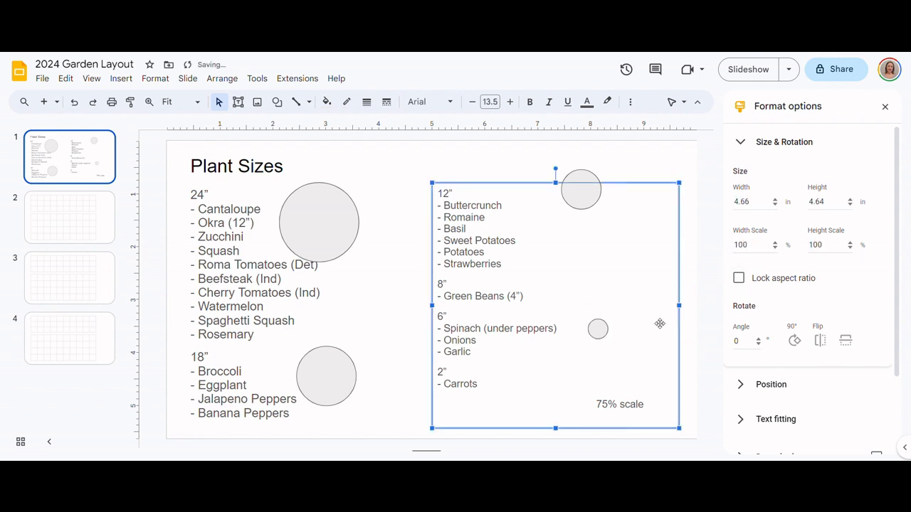
{"action": "left_click", "coordinate": [704, 316]}
{"action": "left_click", "coordinate": [596, 331]}
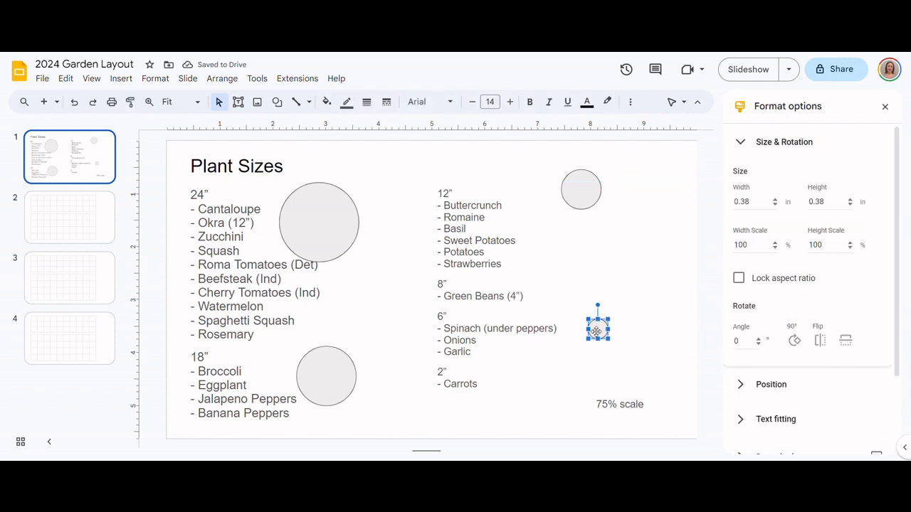
{"action": "left_click_drag", "start_coordinate": [600, 331], "coordinate": [570, 315]}
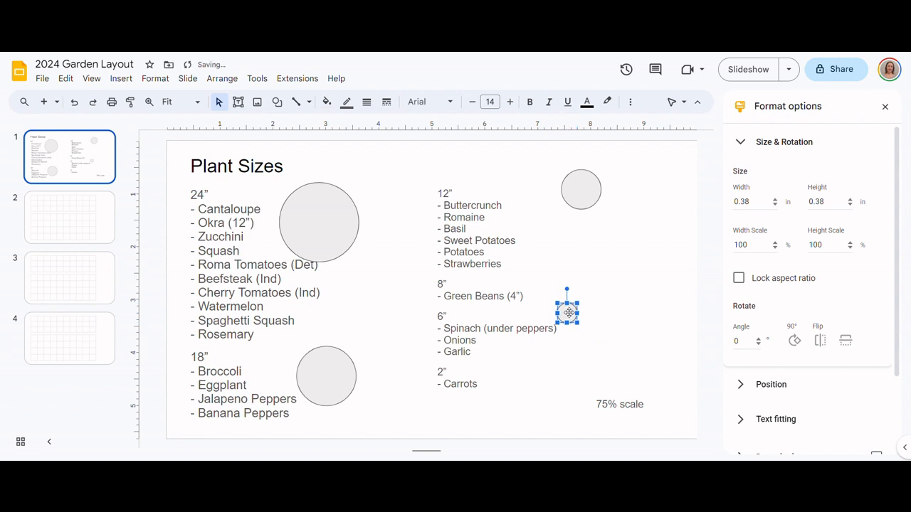
{"action": "left_click", "coordinate": [658, 299]}
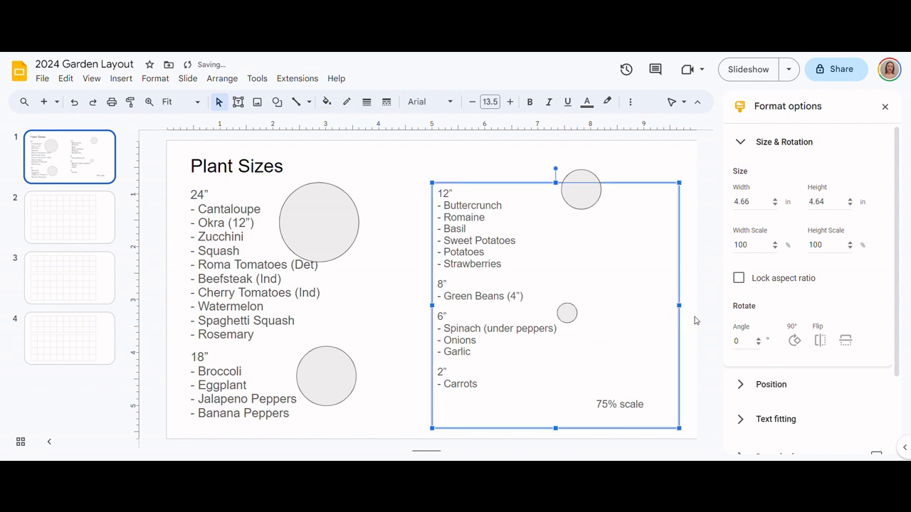
{"action": "left_click", "coordinate": [697, 318]}
{"action": "left_click_drag", "start_coordinate": [570, 315], "coordinate": [547, 307]}
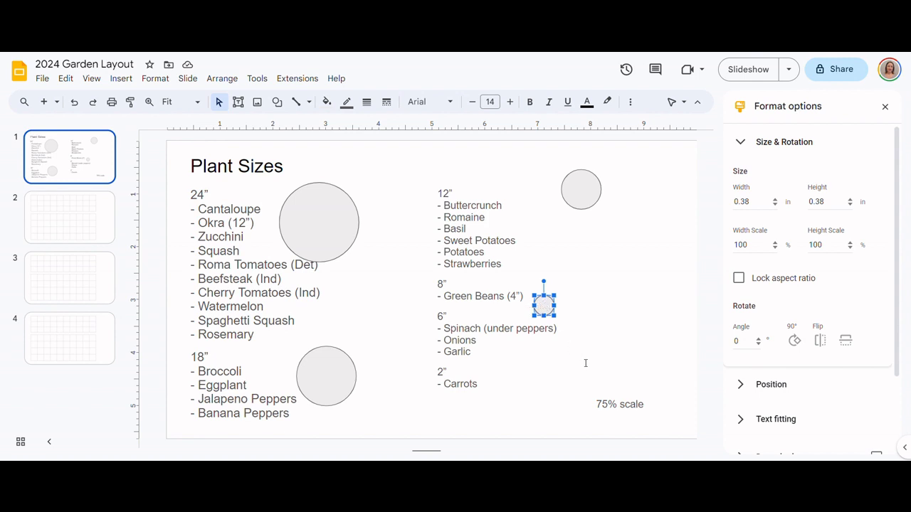
{"action": "left_click", "coordinate": [715, 337]}
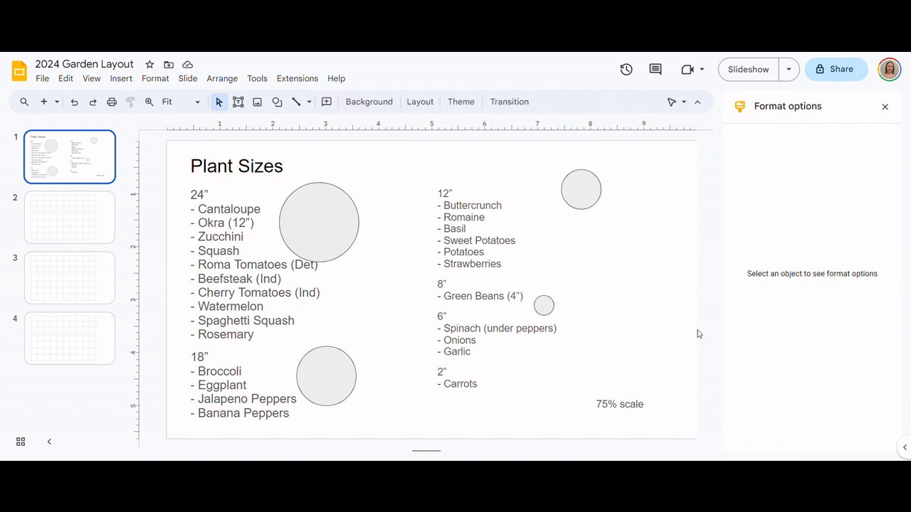
{"action": "left_click", "coordinate": [468, 384]}
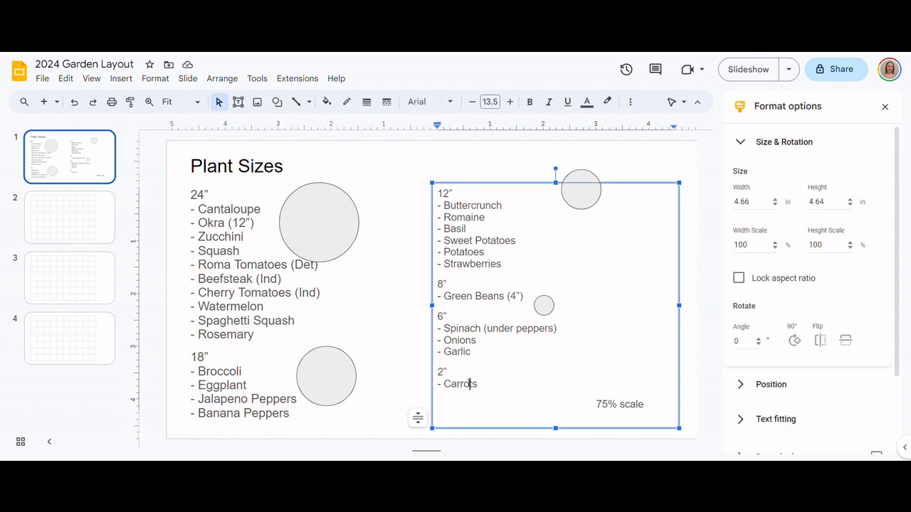
{"action": "left_click_drag", "start_coordinate": [474, 385], "coordinate": [413, 360]}
{"action": "left_click", "coordinate": [508, 384]}
Move the 12" circle closer to its plant list and shift the 24" circle farther from the list text
{"action": "left_click_drag", "start_coordinate": [581, 191], "coordinate": [561, 218]}
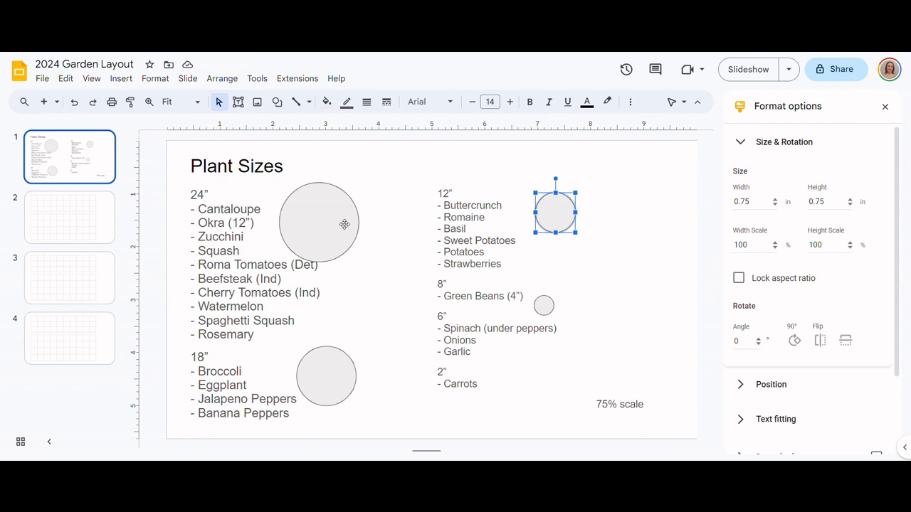
{"action": "left_click_drag", "start_coordinate": [335, 221], "coordinate": [354, 221]}
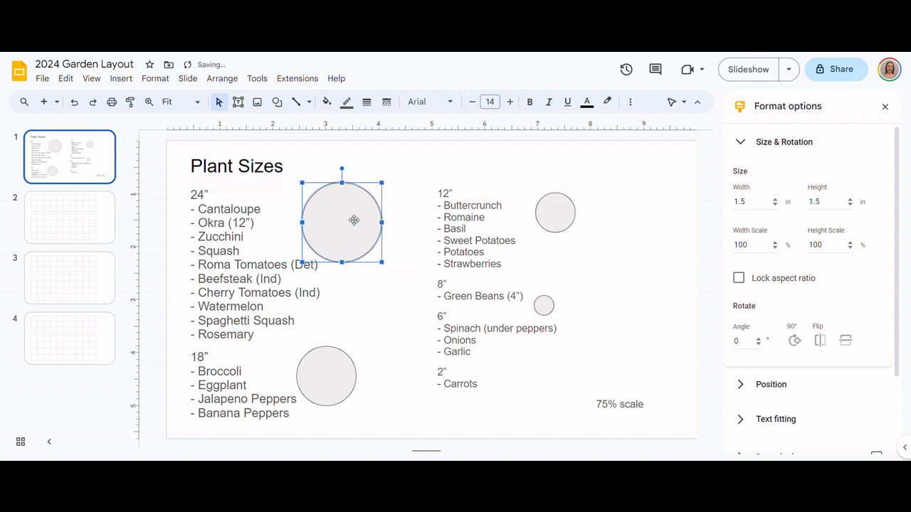
{"action": "left_click", "coordinate": [356, 285]}
Copy the 24" circle from the Plant Sizes slide and paste three copies onto slide 4
{"action": "left_click", "coordinate": [337, 242]}
{"action": "right_click", "coordinate": [346, 206]}
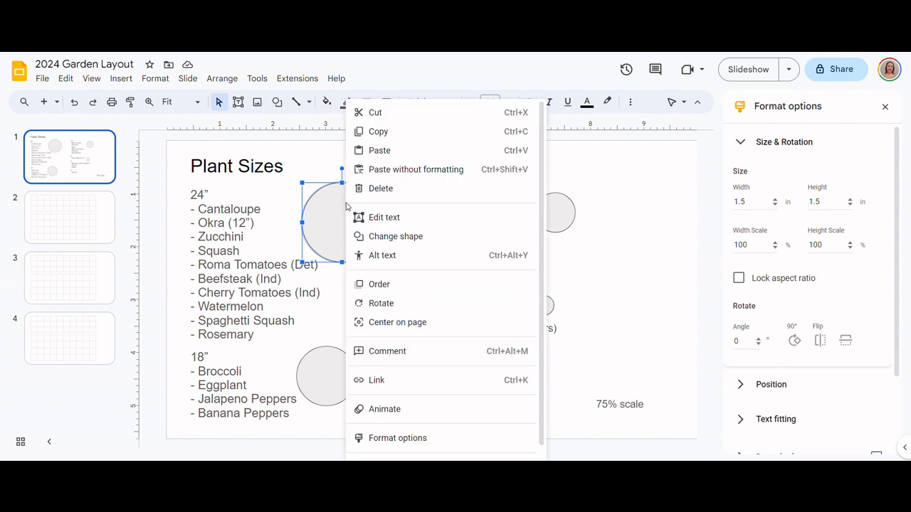
{"action": "left_click", "coordinate": [392, 134]}
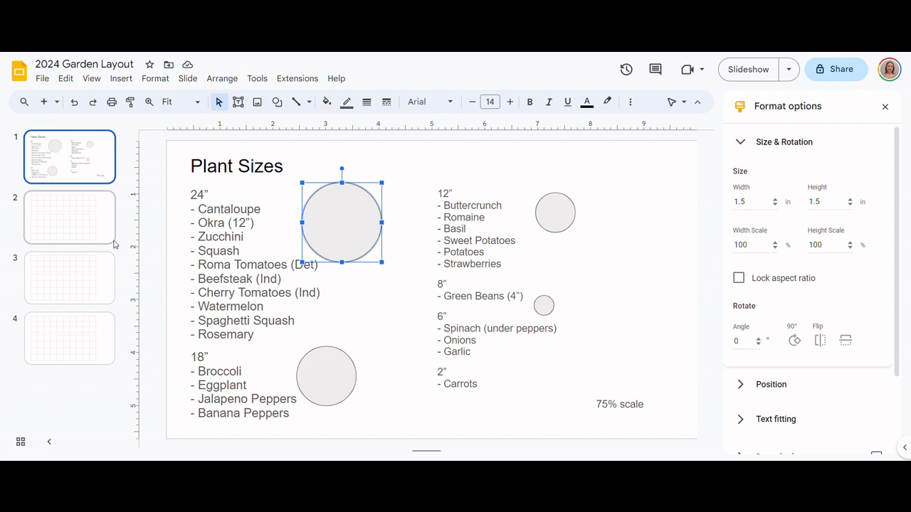
{"action": "left_click", "coordinate": [108, 346]}
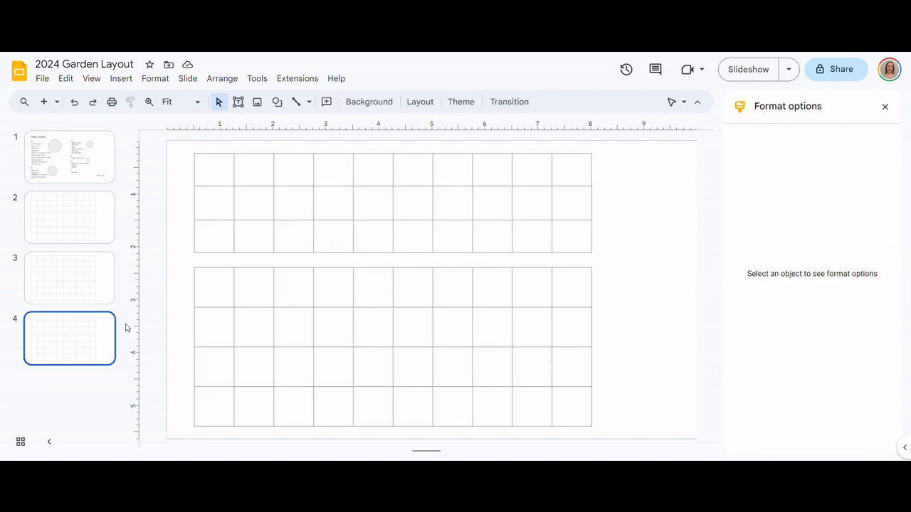
{"action": "left_click", "coordinate": [66, 79]}
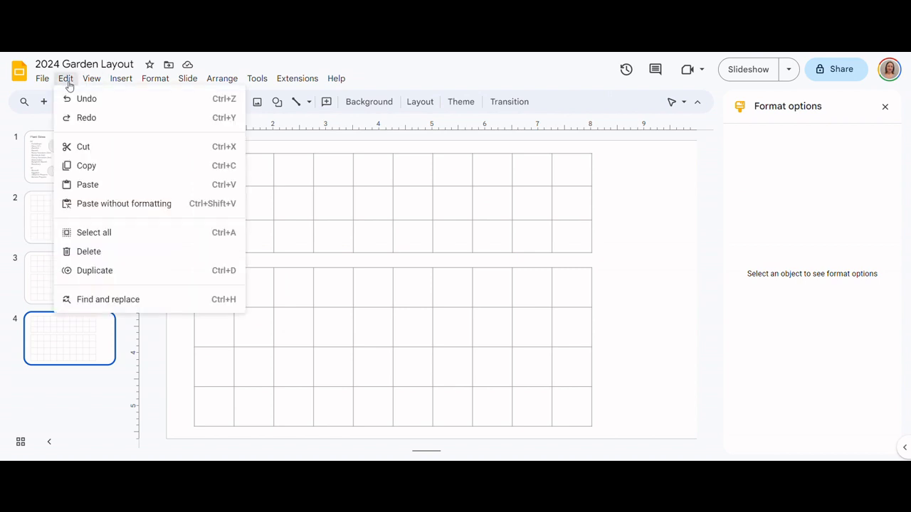
{"action": "left_click", "coordinate": [103, 186]}
{"action": "left_click", "coordinate": [66, 79]}
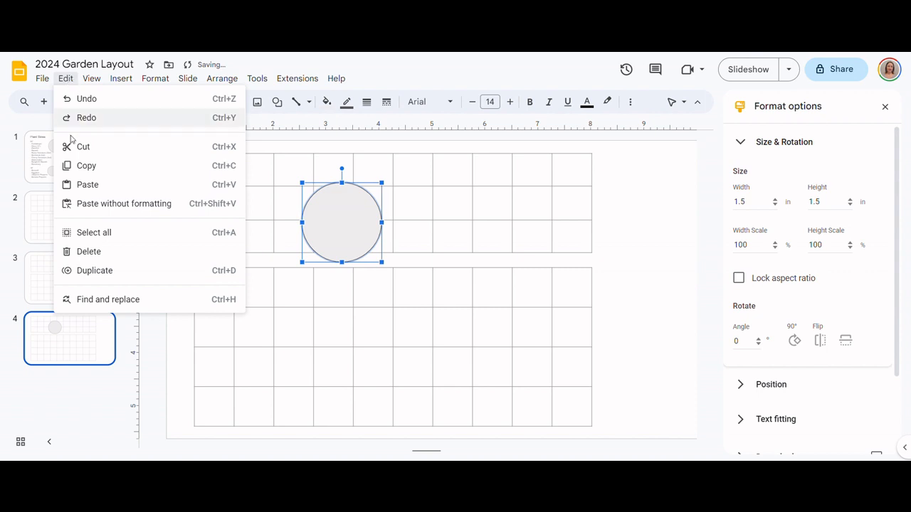
{"action": "left_click", "coordinate": [89, 185]}
{"action": "left_click", "coordinate": [66, 79]}
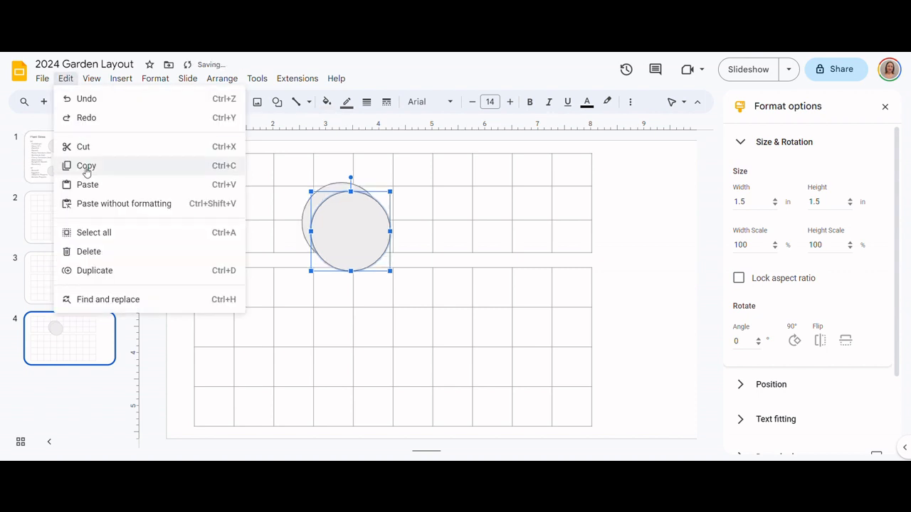
{"action": "left_click", "coordinate": [88, 185]}
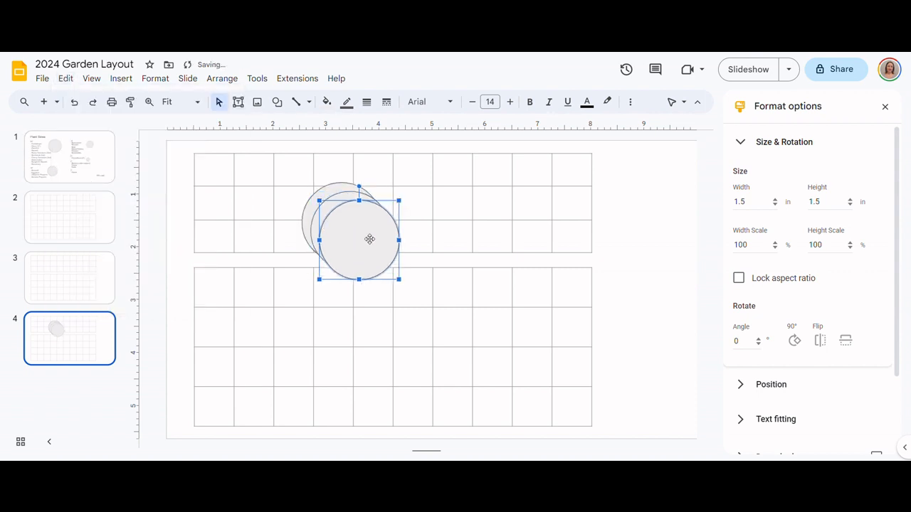
Place the circles in the lower grid: two stacked in the first two columns, one in the upper rows of columns three and four
{"action": "left_click_drag", "start_coordinate": [369, 239], "coordinate": [243, 307]}
{"action": "left_click_drag", "start_coordinate": [367, 231], "coordinate": [246, 387]}
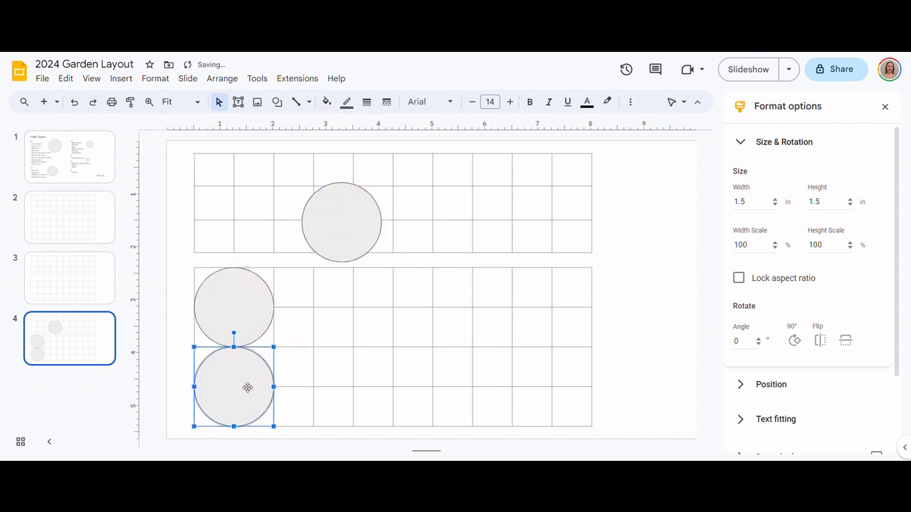
{"action": "left_click", "coordinate": [349, 226]}
{"action": "left_click_drag", "start_coordinate": [349, 225], "coordinate": [322, 311]}
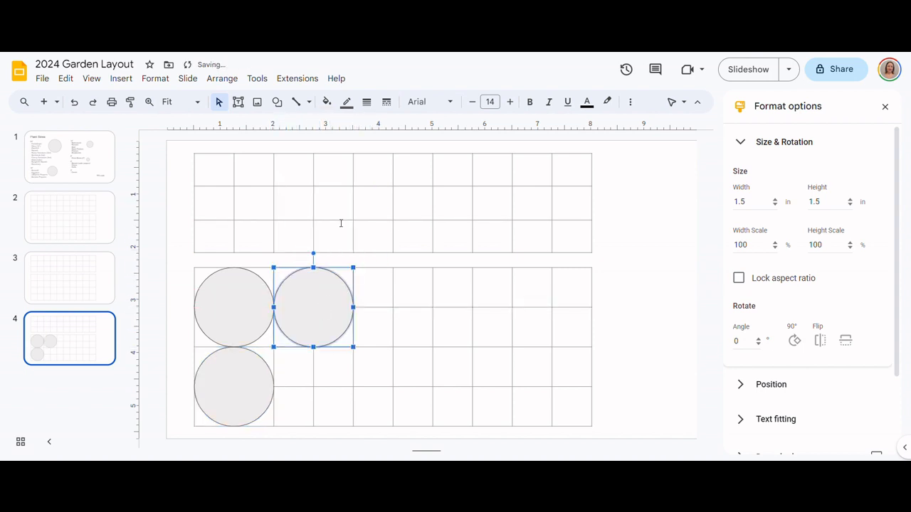
Paste a fourth circle and place it in the lower two rows of columns three and four
{"action": "left_click", "coordinate": [66, 78]}
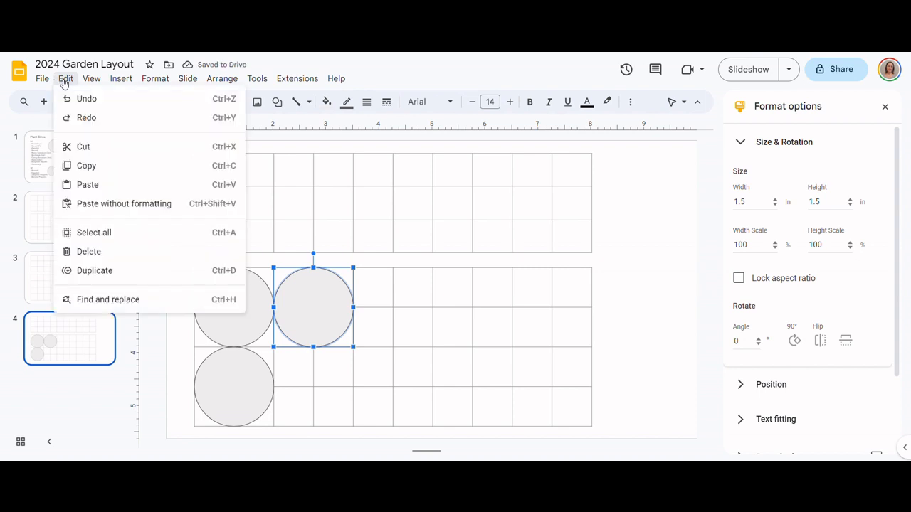
{"action": "left_click", "coordinate": [92, 183]}
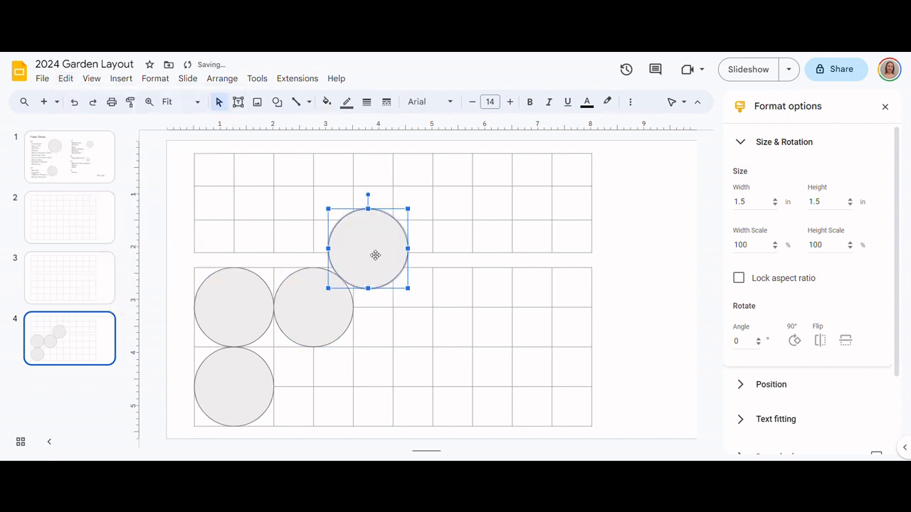
{"action": "left_click_drag", "start_coordinate": [374, 254], "coordinate": [321, 384]}
Paste two more circles and stack them in columns seven and eight of the lower grid
{"action": "left_click", "coordinate": [66, 79]}
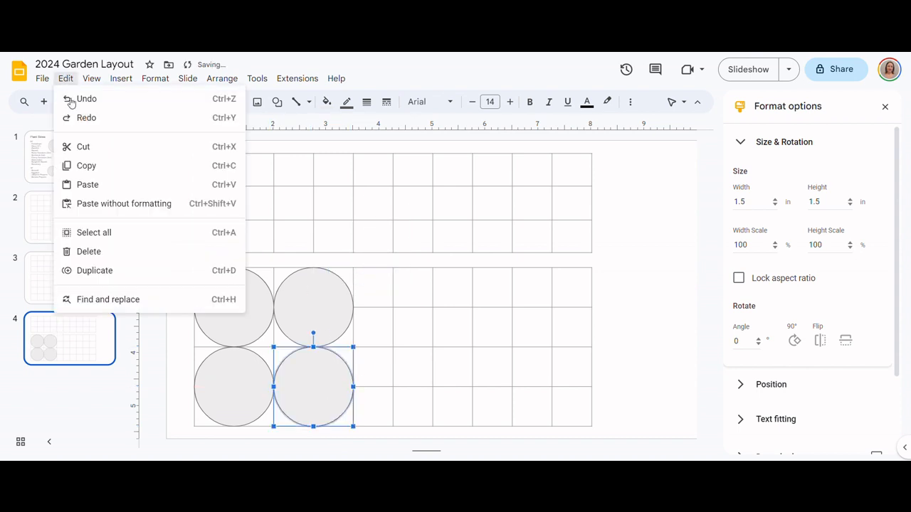
{"action": "left_click", "coordinate": [96, 184]}
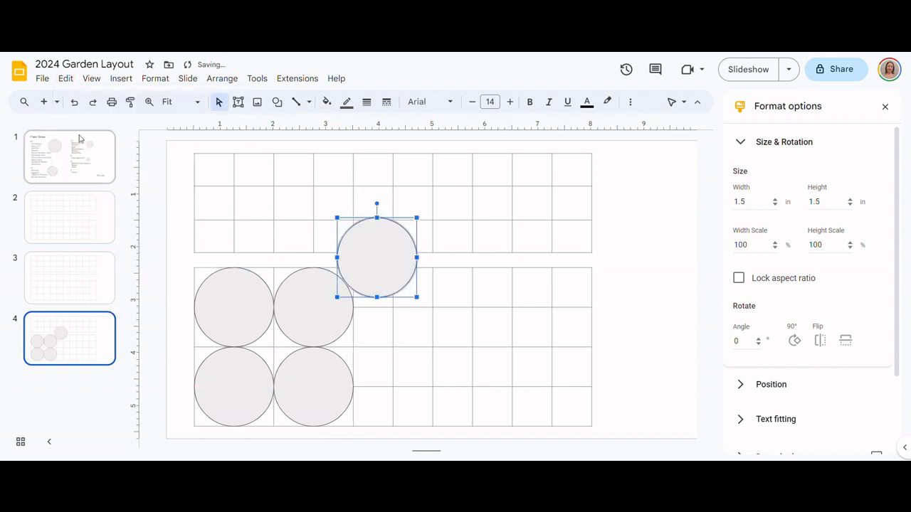
{"action": "left_click", "coordinate": [66, 79]}
{"action": "left_click", "coordinate": [102, 186]}
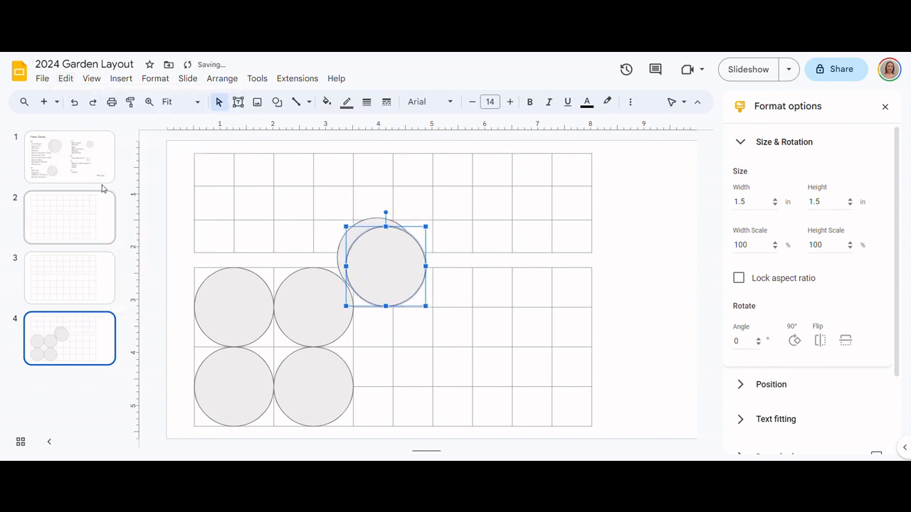
{"action": "left_click_drag", "start_coordinate": [396, 279], "coordinate": [559, 355]}
{"action": "left_click_drag", "start_coordinate": [383, 263], "coordinate": [477, 315]}
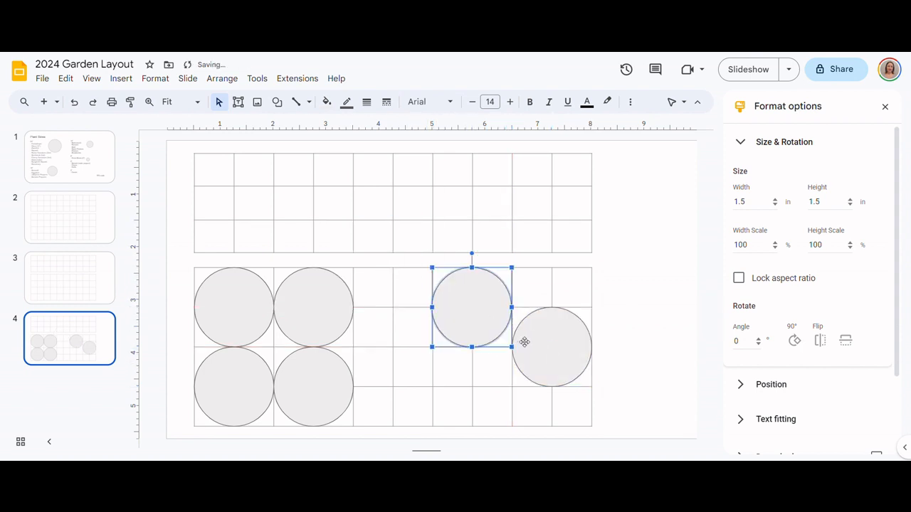
{"action": "left_click_drag", "start_coordinate": [524, 342], "coordinate": [474, 384]}
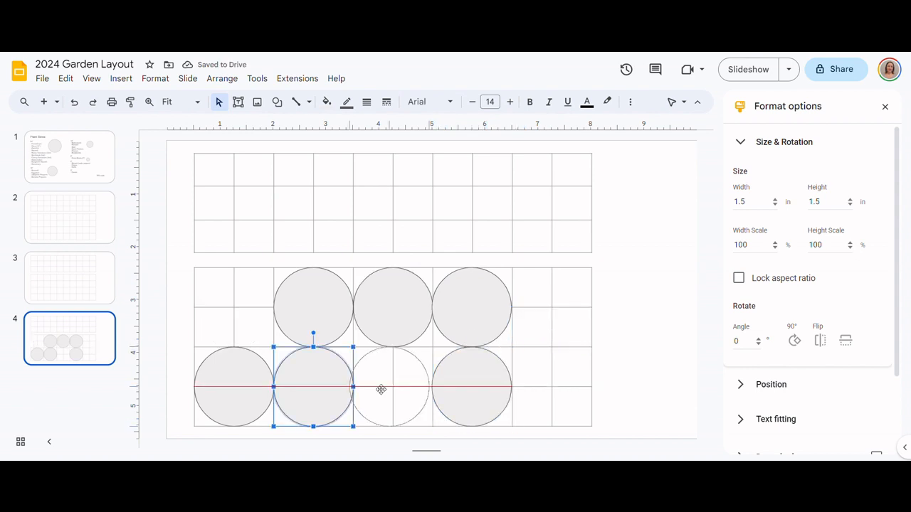
Close up the six circles in columns three to eight, and add a seventh circle vertically centred in the first two columns
{"action": "left_click_drag", "start_coordinate": [380, 391], "coordinate": [383, 390]}
{"action": "left_click_drag", "start_coordinate": [243, 379], "coordinate": [322, 381]}
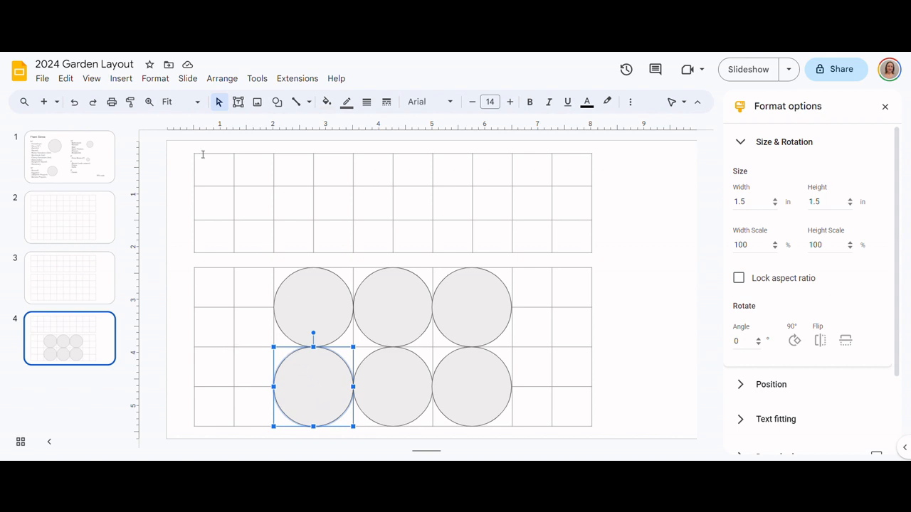
{"action": "left_click", "coordinate": [65, 78]}
{"action": "left_click", "coordinate": [99, 186]}
{"action": "left_click_drag", "start_coordinate": [409, 287], "coordinate": [250, 358]}
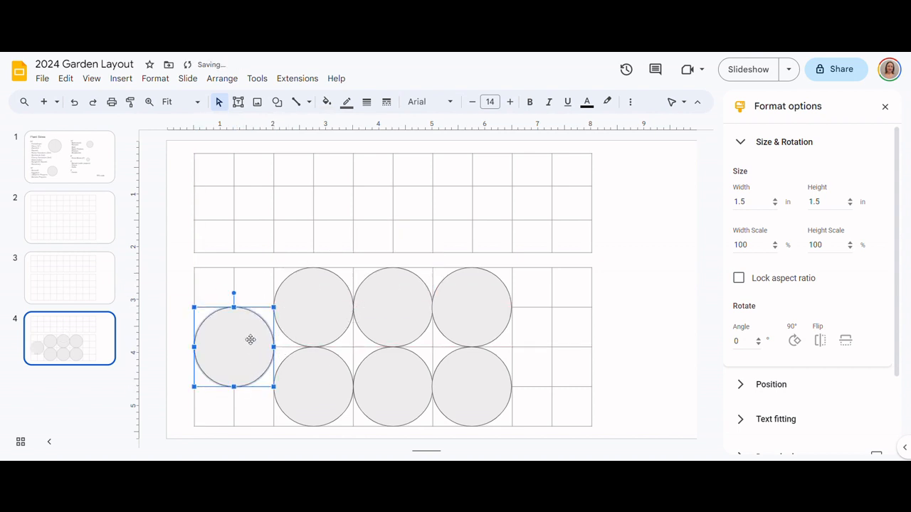
Add a text box reading "Roma" inside the single circle in the first two columns, sized about 0.9 by 0.44 in
{"action": "left_click", "coordinate": [121, 79]}
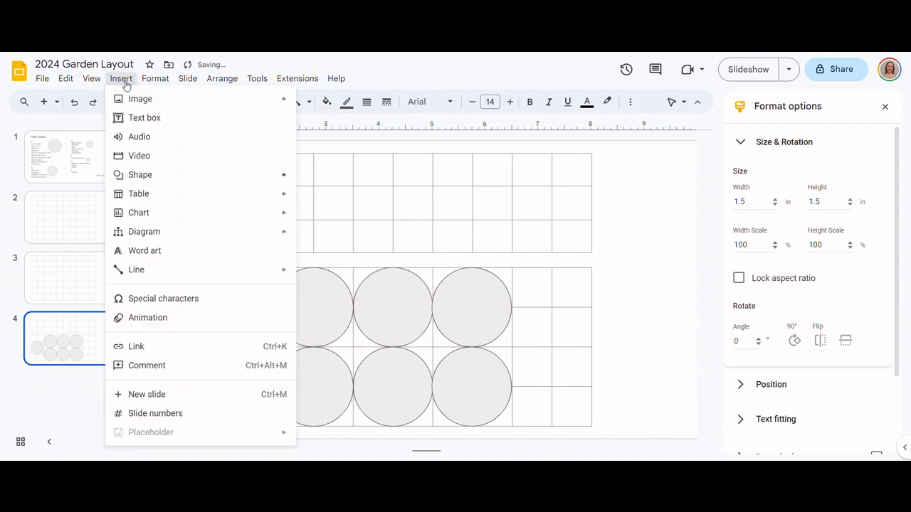
{"action": "left_click", "coordinate": [144, 117]}
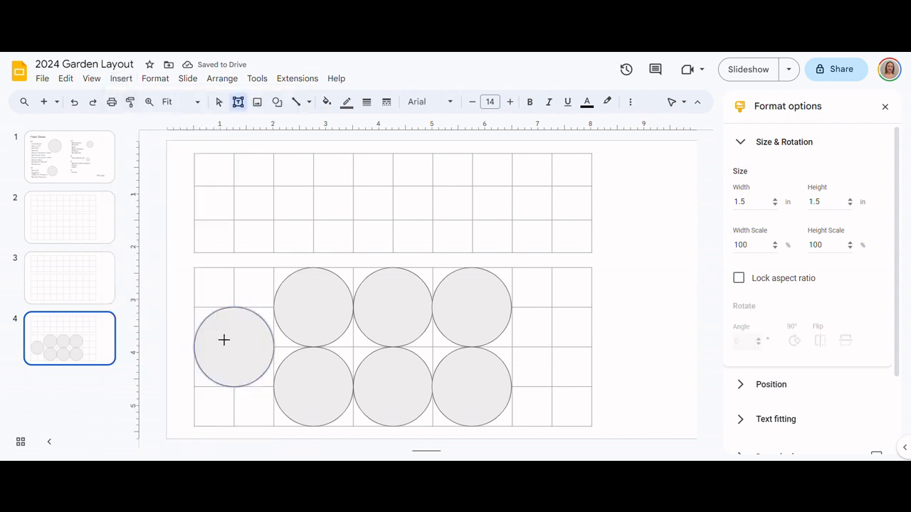
{"action": "left_click_drag", "start_coordinate": [220, 341], "coordinate": [256, 357]}
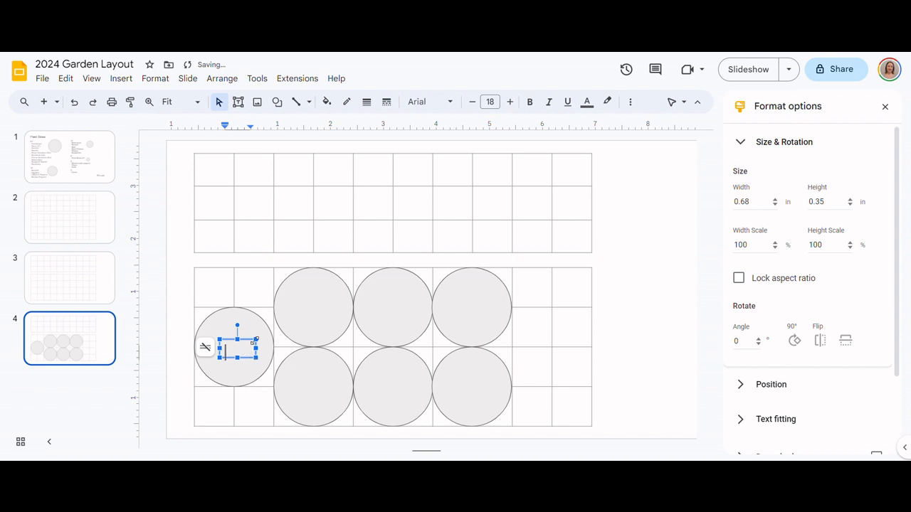
{"action": "type", "text": "Roma"}
{"action": "key", "text": "Escape"}
{"action": "left_click_drag", "start_coordinate": [207, 334], "coordinate": [208, 334]}
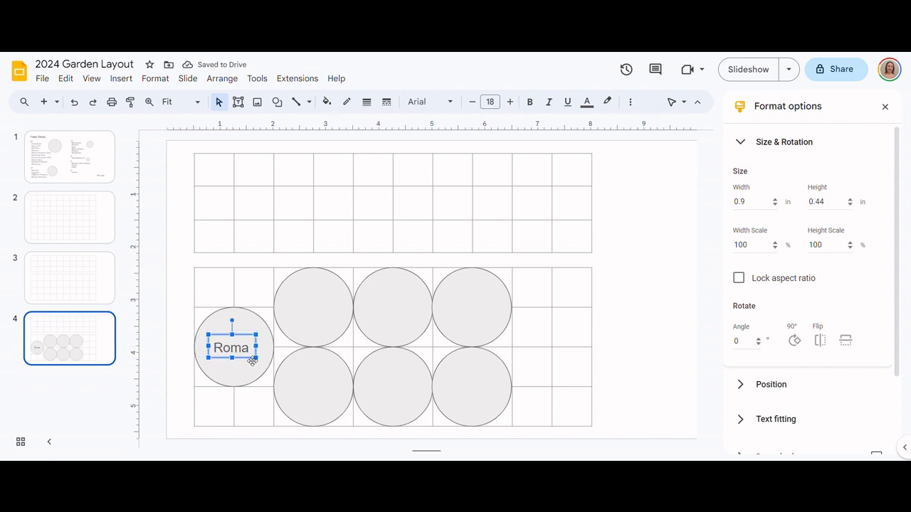
Paste two copies of the "Roma" label and place one in each of the two circles in columns three and four
{"action": "left_click", "coordinate": [318, 320]}
{"action": "key", "text": "ctrl+v"}
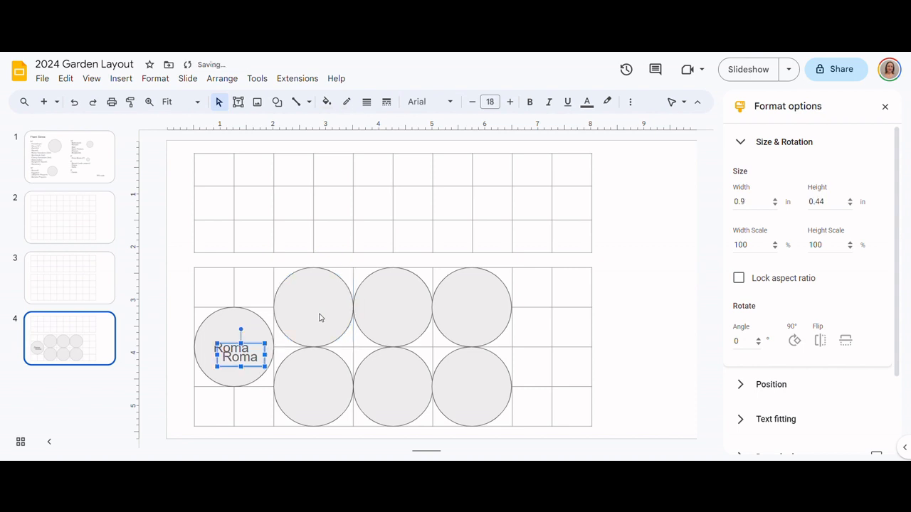
{"action": "key", "text": "ctrl+v"}
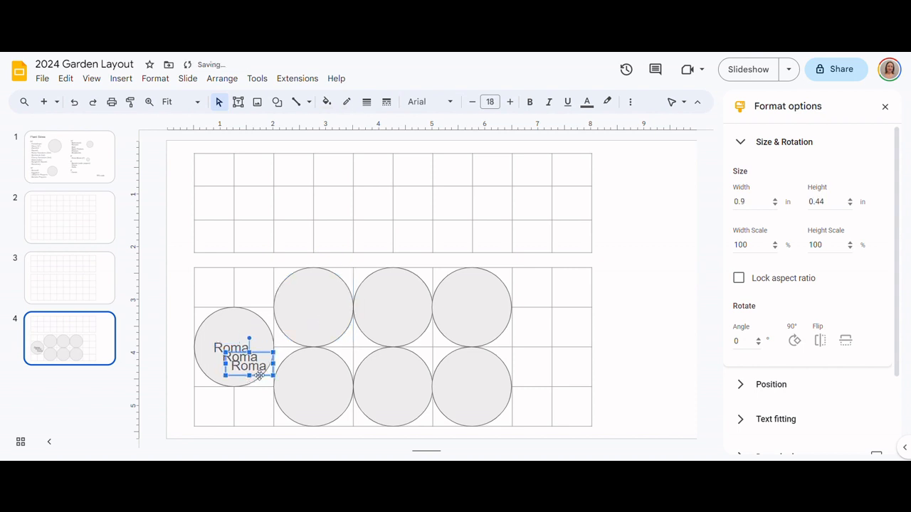
{"action": "left_click_drag", "start_coordinate": [259, 375], "coordinate": [323, 319]}
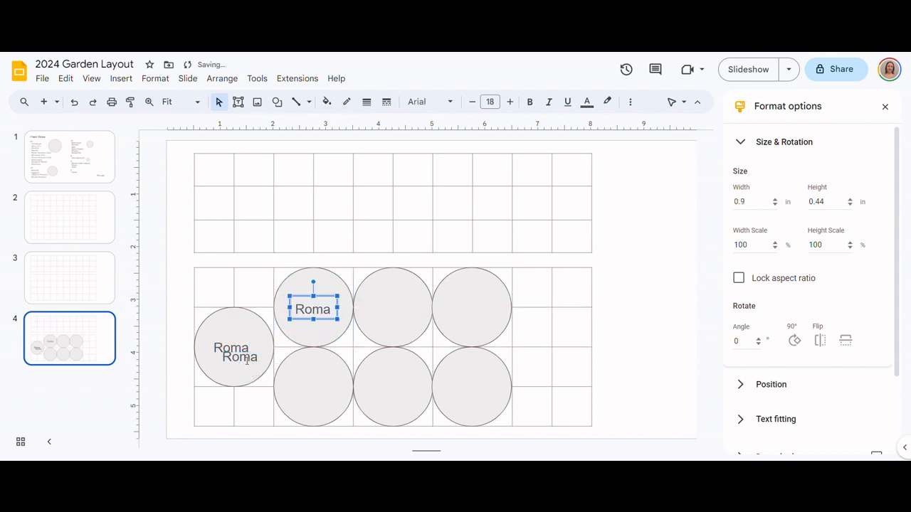
{"action": "left_click", "coordinate": [247, 360]}
{"action": "left_click_drag", "start_coordinate": [247, 361], "coordinate": [325, 398]}
Copy the 12" circle from the Plant Sizes slide and place two copies, one above the other, in column nine of slide 4's lower grid
{"action": "left_click", "coordinate": [82, 167]}
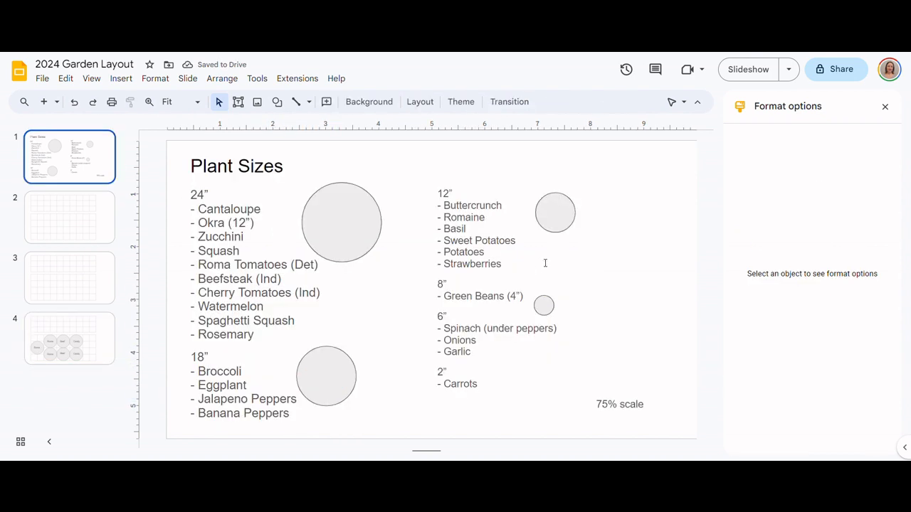
{"action": "double_click", "coordinate": [454, 228]}
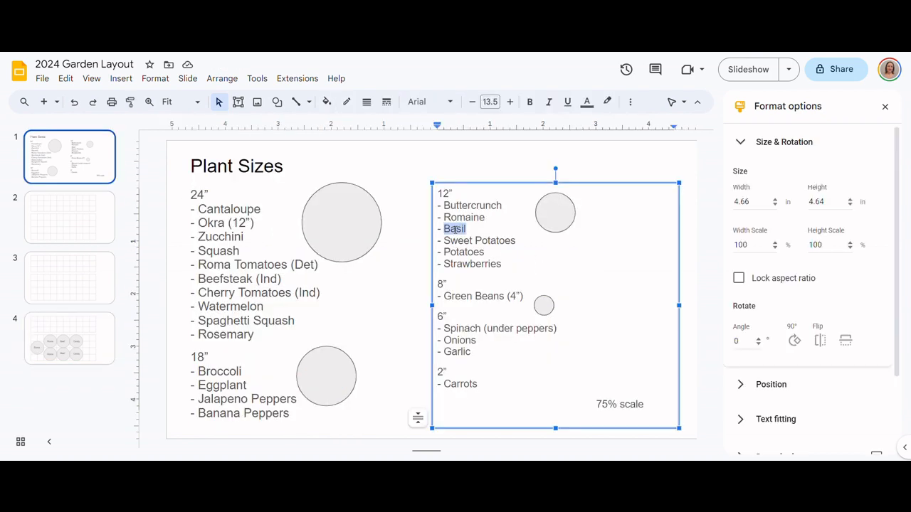
{"action": "left_click", "coordinate": [555, 210]}
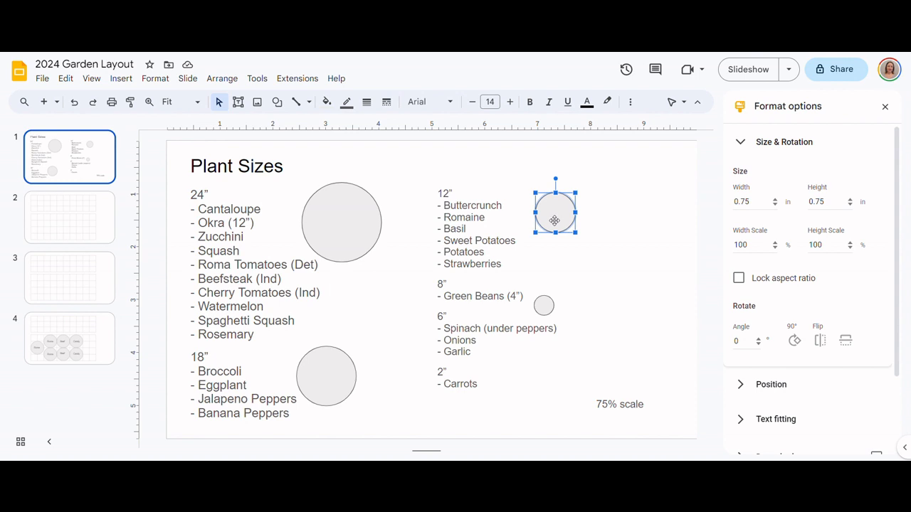
{"action": "left_click", "coordinate": [89, 340]}
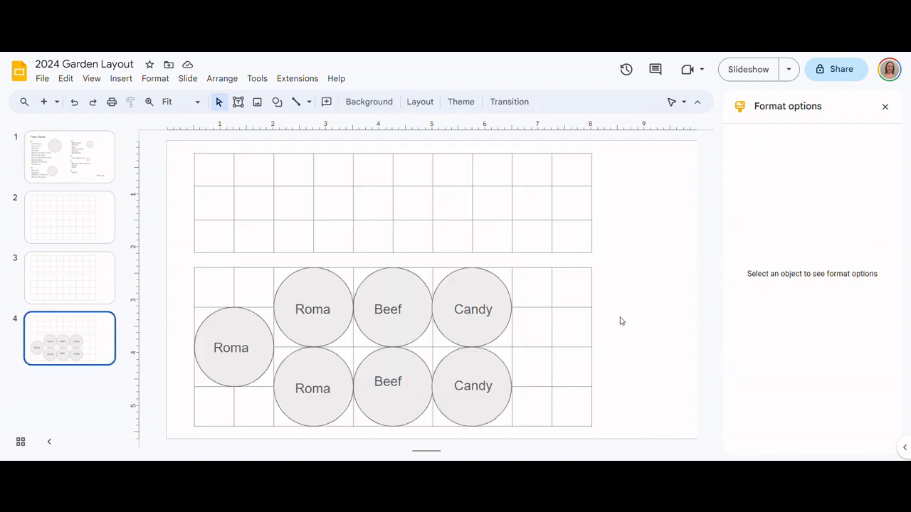
{"action": "key", "text": "ctrl+v"}
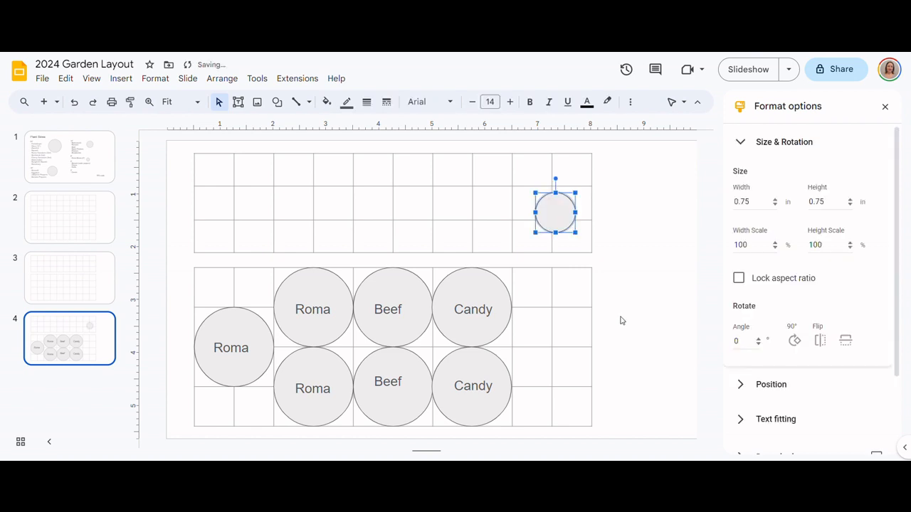
{"action": "left_click_drag", "start_coordinate": [563, 212], "coordinate": [539, 309]}
{"action": "key", "text": "ctrl+v"}
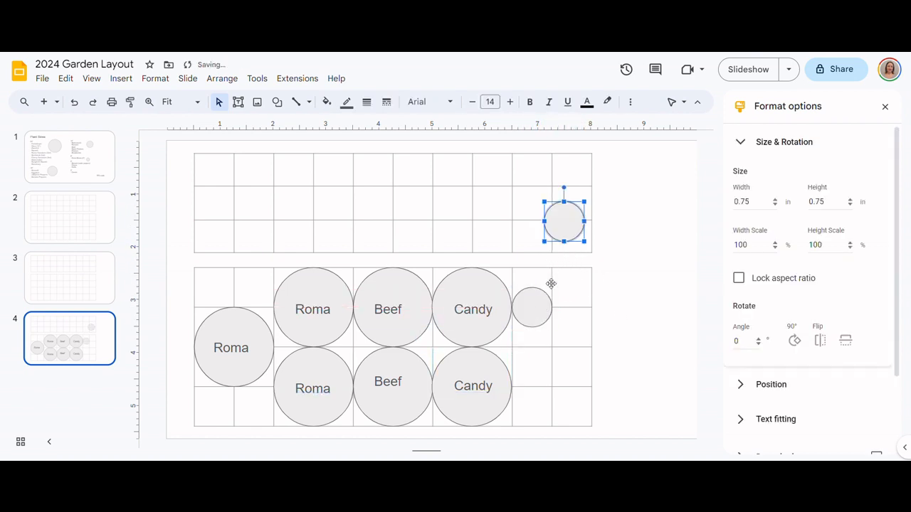
{"action": "left_click_drag", "start_coordinate": [565, 222], "coordinate": [534, 388]}
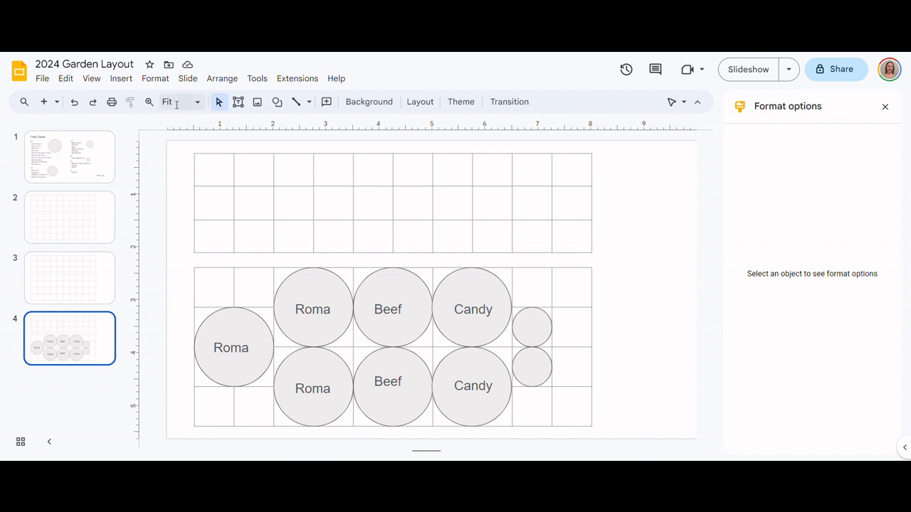
Draw a thin horizontal rectangle about 7.33 by 0.22 in across the bottom row of the lower grid
{"action": "left_click", "coordinate": [121, 78]}
{"action": "mouse_move", "coordinate": [160, 175]}
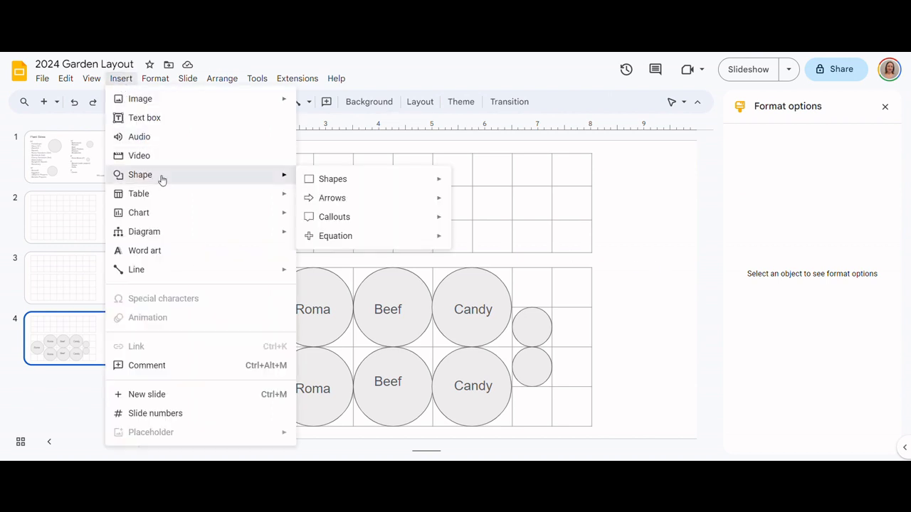
{"action": "mouse_move", "coordinate": [334, 179]}
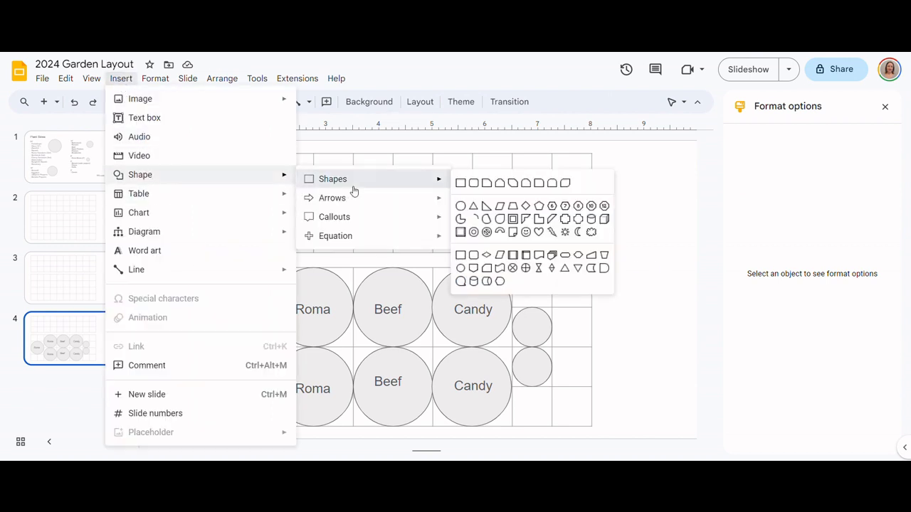
{"action": "left_click", "coordinate": [461, 184]}
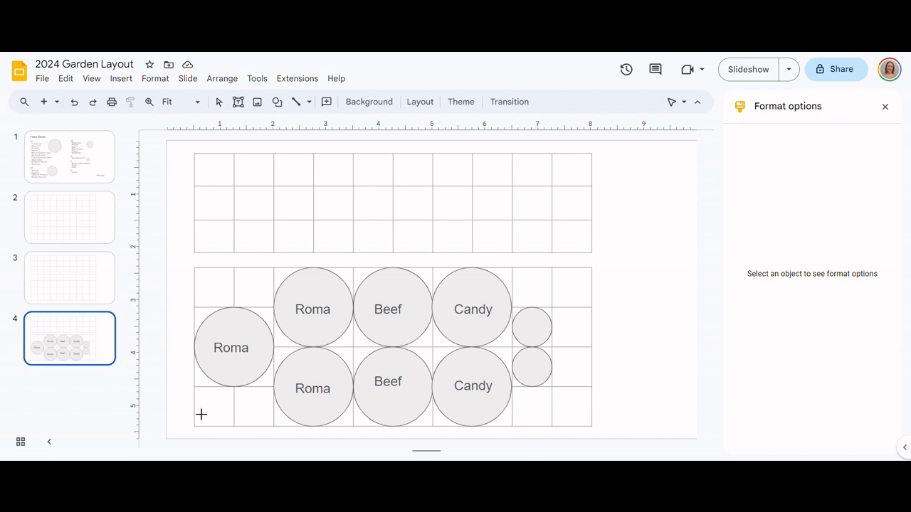
{"action": "left_click_drag", "start_coordinate": [197, 413], "coordinate": [583, 404]}
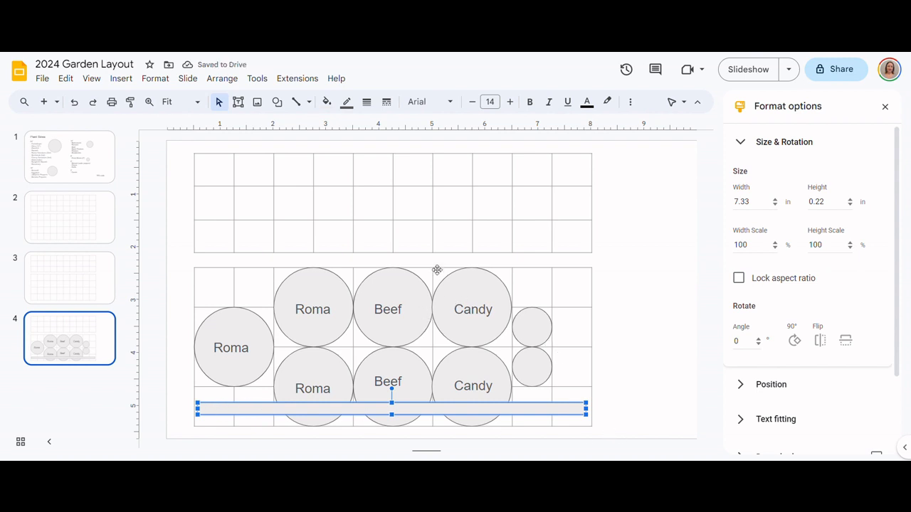
Fill the thin rectangle across the lower grid with light orange
{"action": "left_click", "coordinate": [327, 103]}
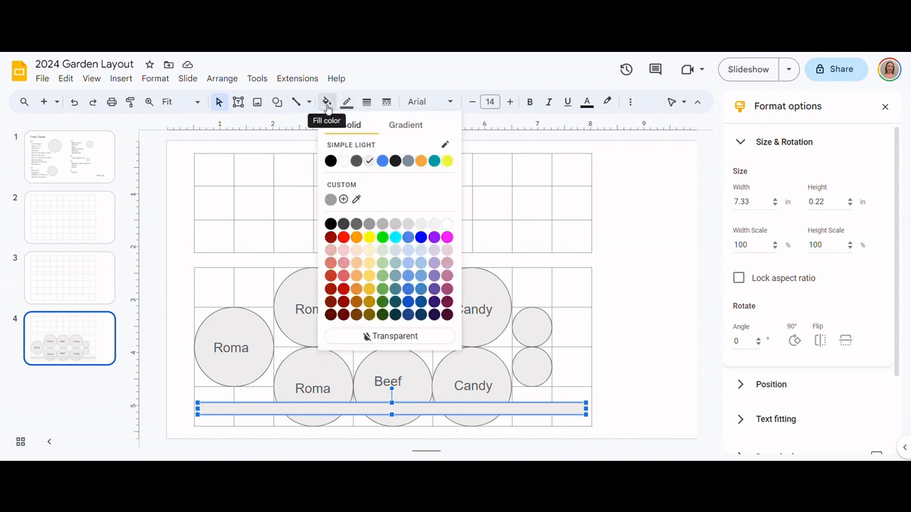
{"action": "left_click", "coordinate": [357, 276]}
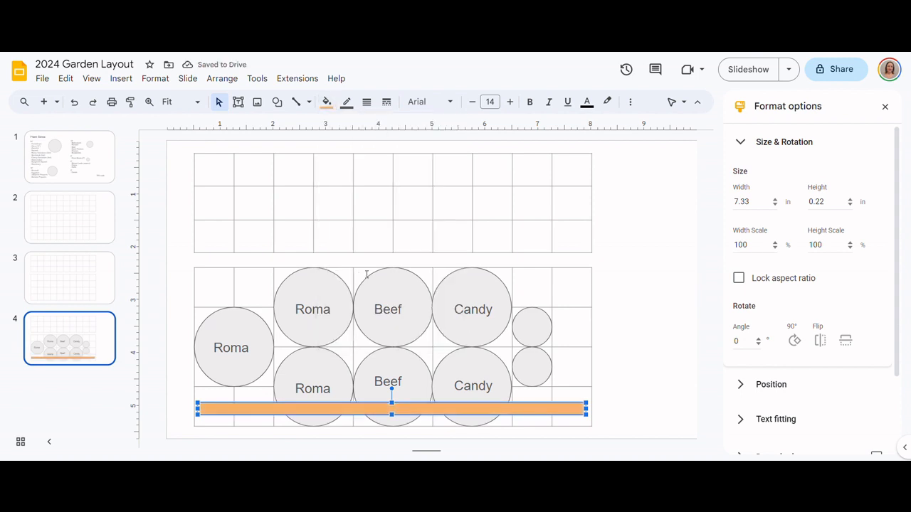
{"action": "scroll", "coordinate": [829, 331], "scroll_direction": "down", "scroll_amount": 3}
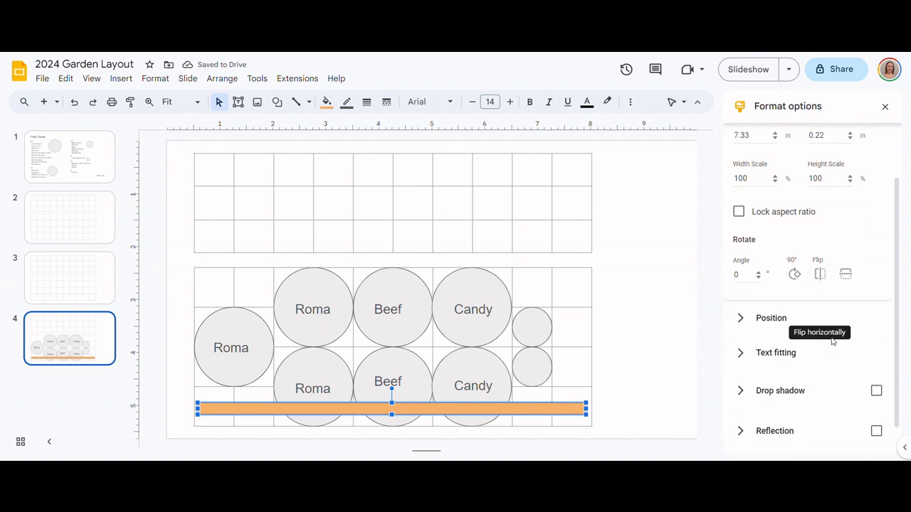
{"action": "left_click", "coordinate": [675, 383]}
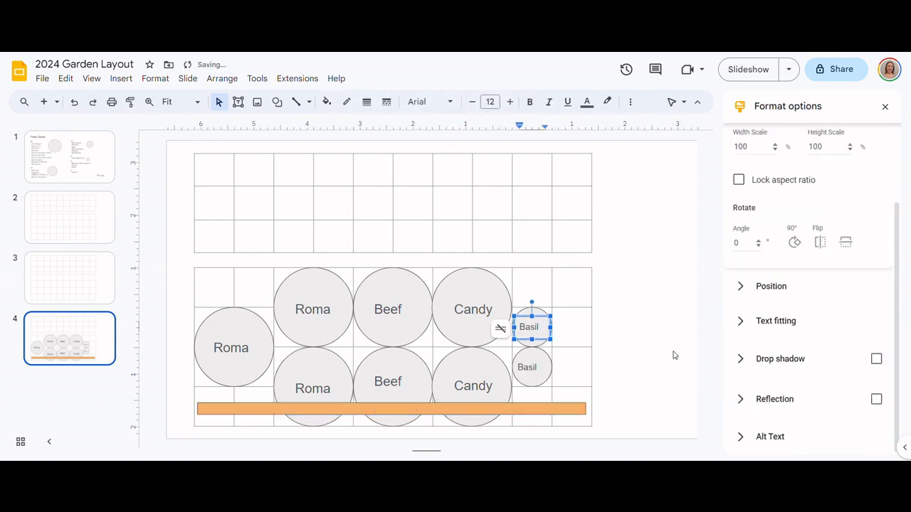
{"action": "left_click", "coordinate": [674, 354]}
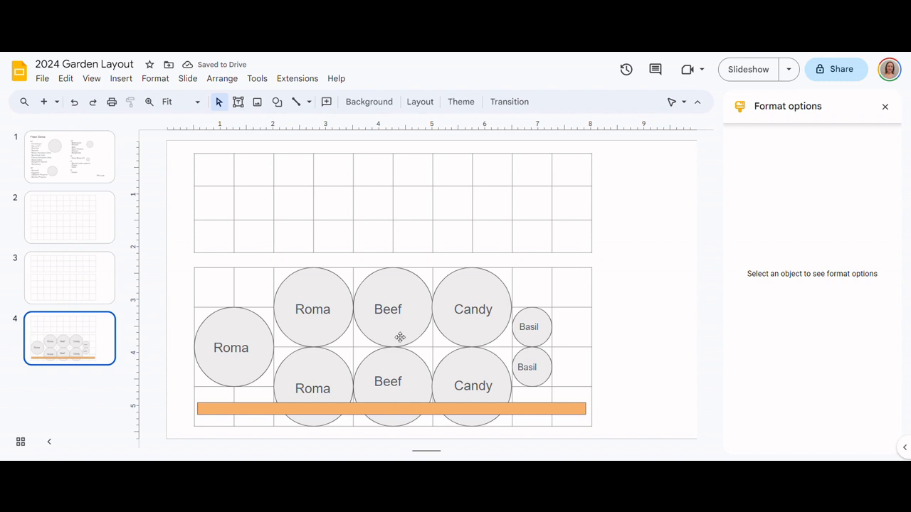
Duplicate the orange bar and place the copy across the top row of the lower grid, aligned with the first bar
{"action": "left_click", "coordinate": [213, 410]}
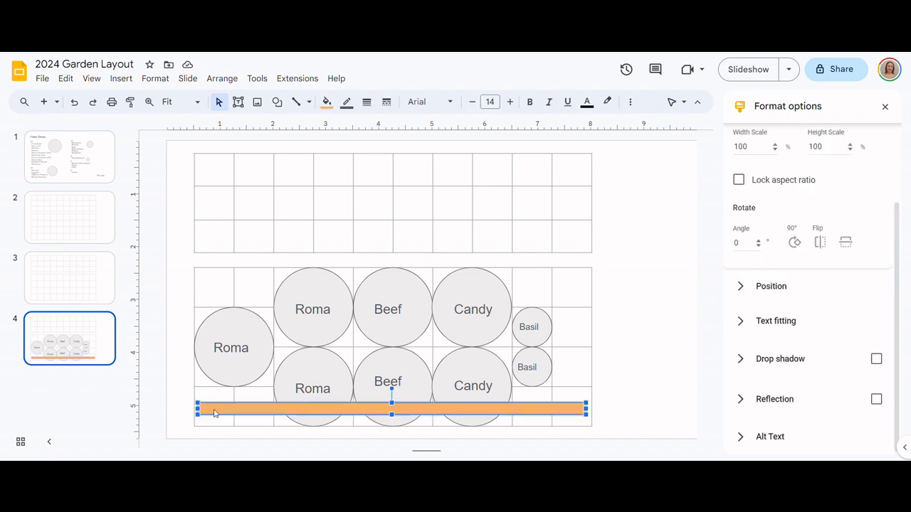
{"action": "key", "text": "ctrl+d"}
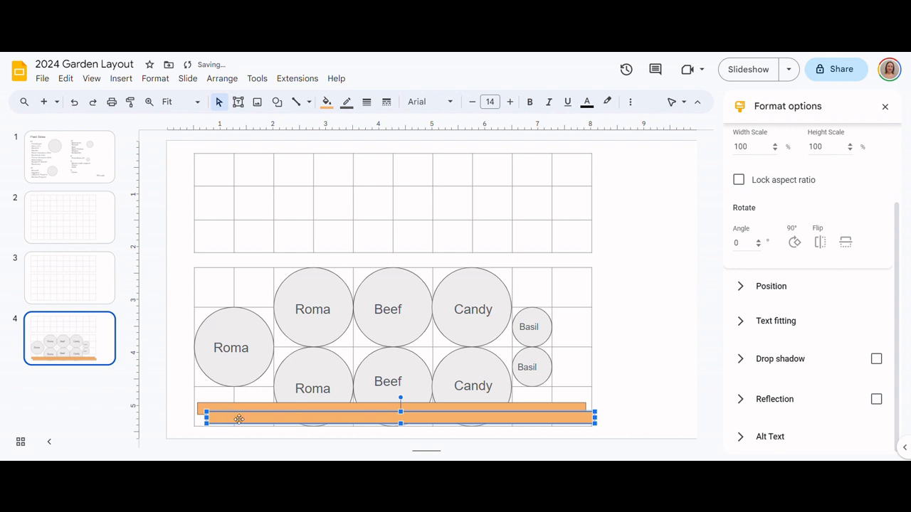
{"action": "left_click_drag", "start_coordinate": [239, 415], "coordinate": [229, 283]}
{"action": "left_click", "coordinate": [656, 299]}
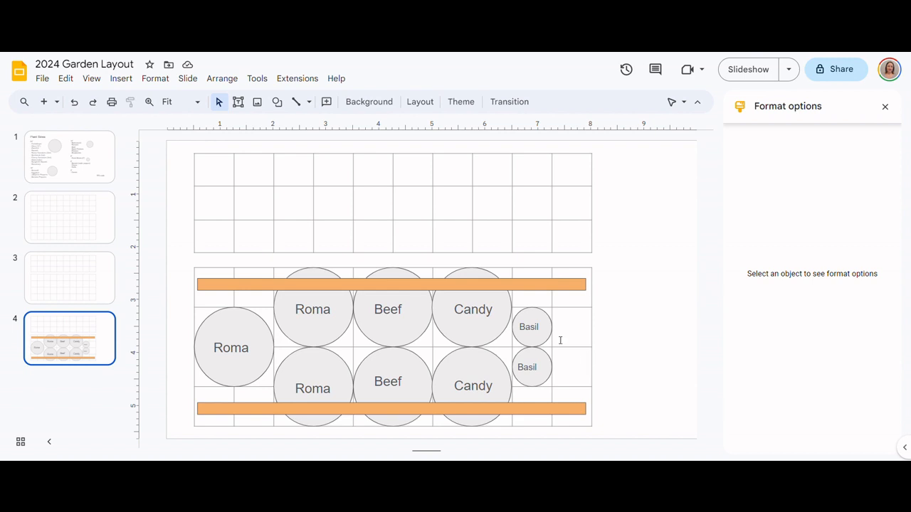
{"action": "left_click", "coordinate": [582, 327]}
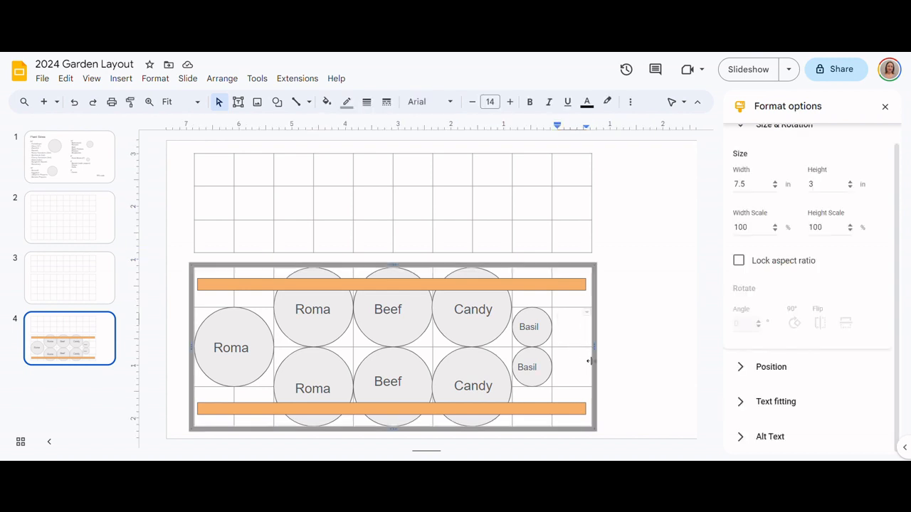
{"action": "left_click", "coordinate": [591, 363]}
{"action": "left_click", "coordinate": [642, 356]}
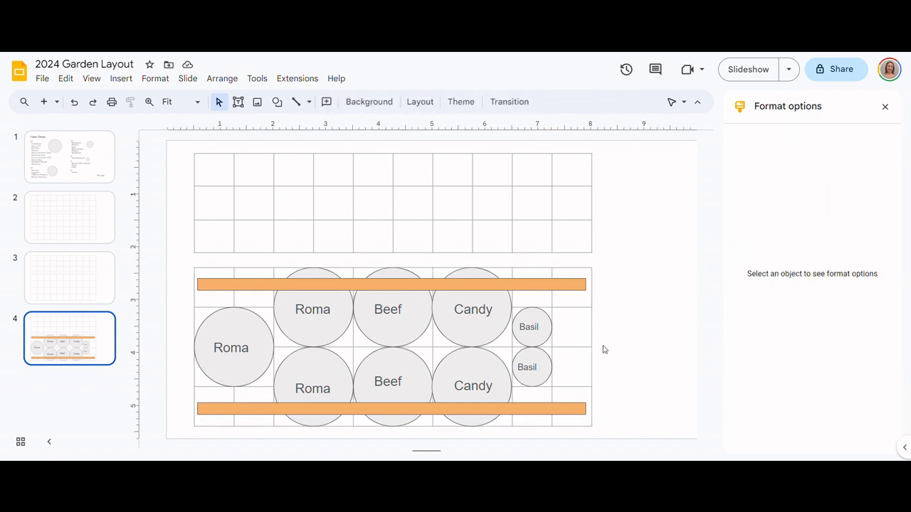
Copy the 0.38 in circle from the Plant Sizes slide and space three copies vertically in column ten of slide 4's lower grid
{"action": "left_click", "coordinate": [76, 155]}
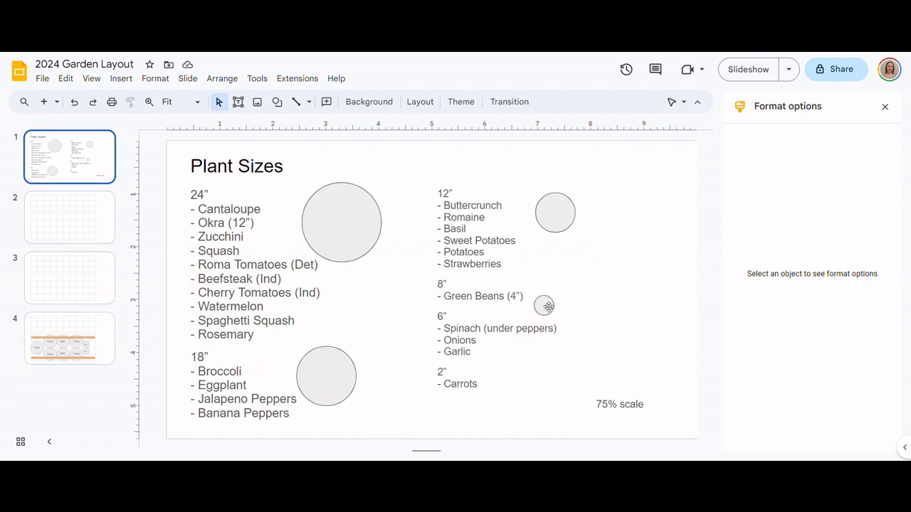
{"action": "left_click", "coordinate": [548, 306]}
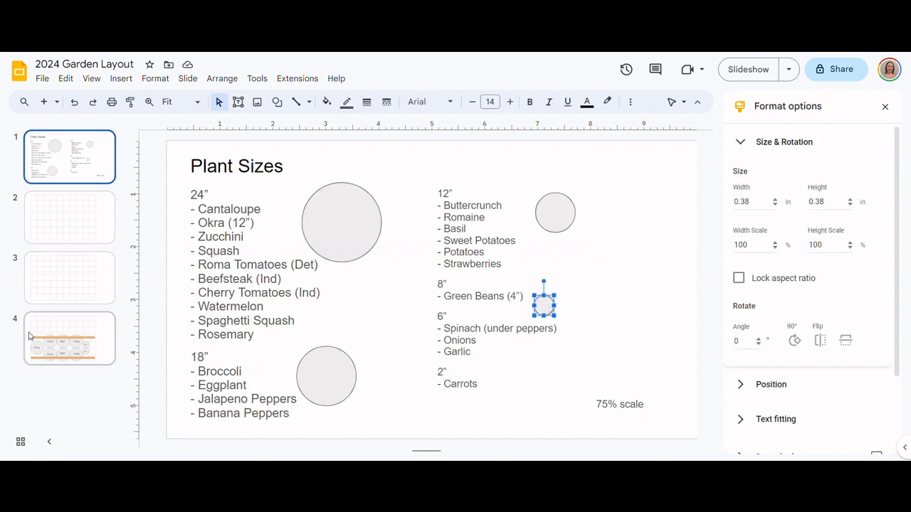
{"action": "left_click", "coordinate": [79, 325]}
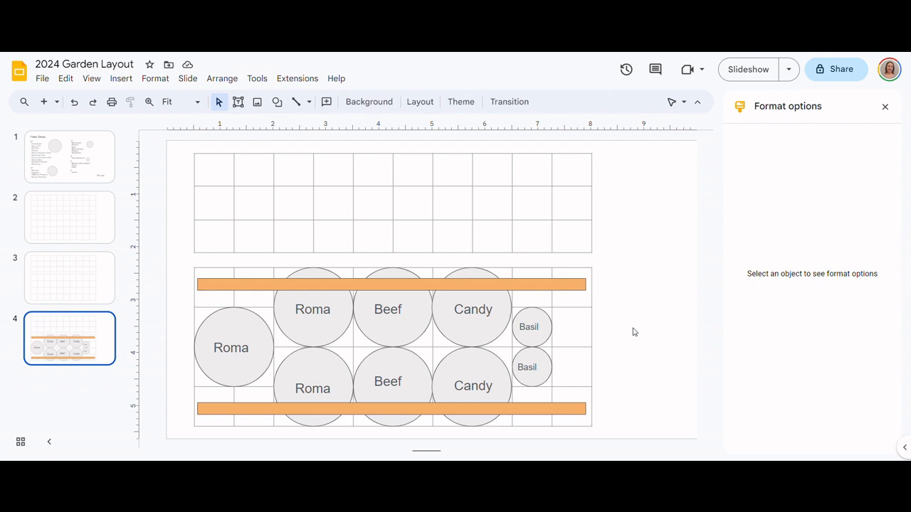
{"action": "key", "text": "ctrl+v"}
{"action": "key", "text": "ctrl+v"}
{"action": "key", "text": "ctrl+v"}
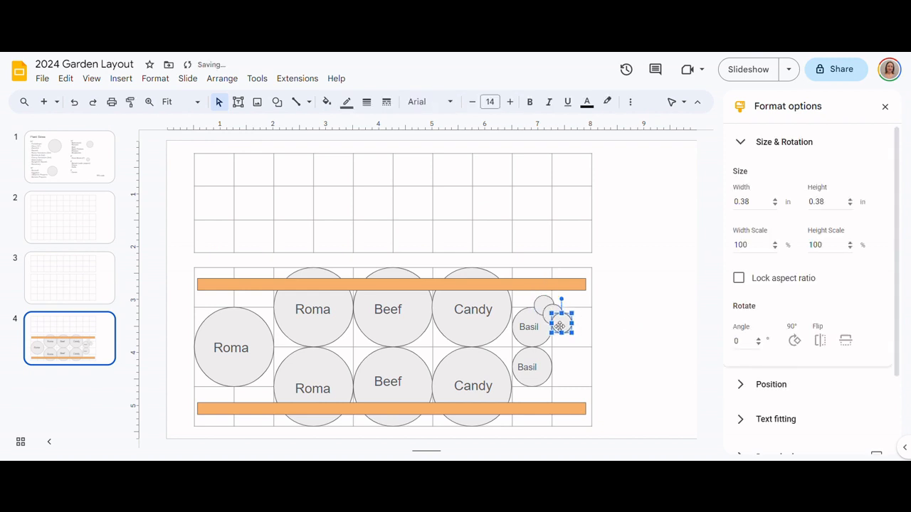
{"action": "left_click_drag", "start_coordinate": [562, 325], "coordinate": [570, 372]}
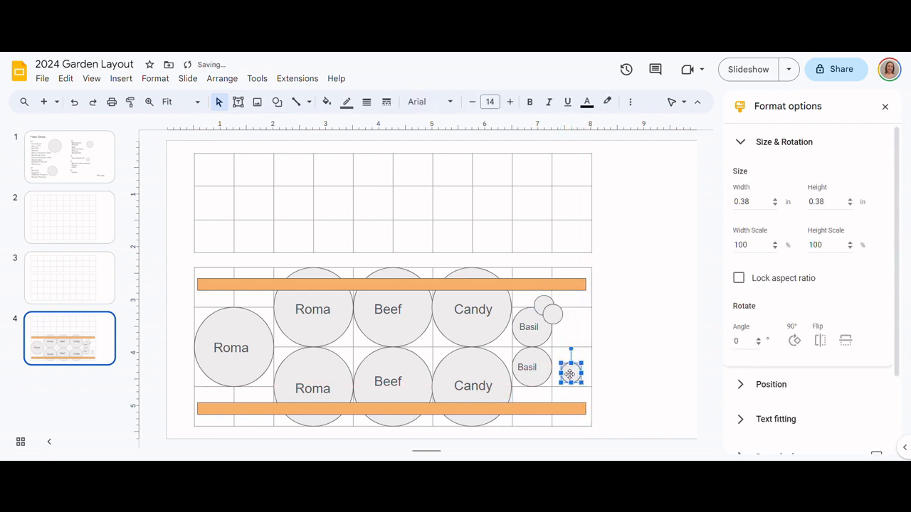
{"action": "left_click_drag", "start_coordinate": [553, 316], "coordinate": [571, 346]}
{"action": "left_click_drag", "start_coordinate": [545, 306], "coordinate": [571, 322]}
{"action": "left_click", "coordinate": [659, 326]}
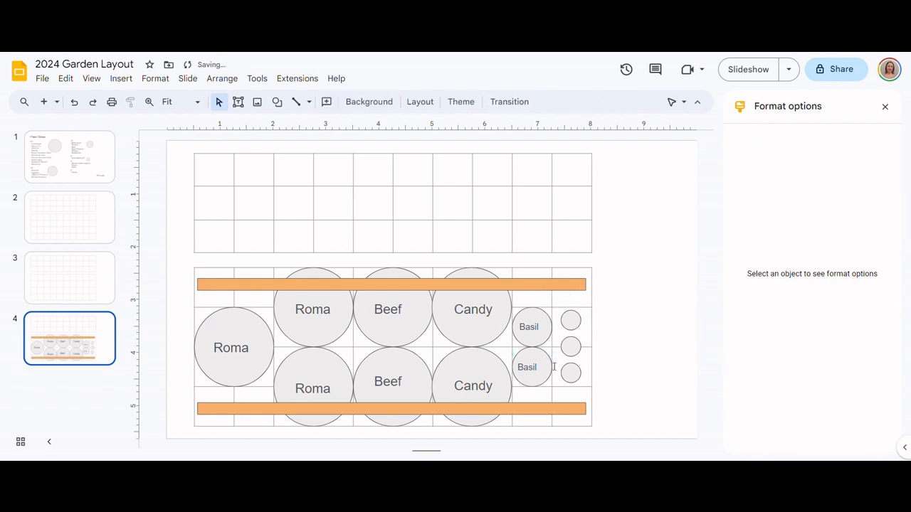
Copy the 0.38 in circle from the Plant Sizes slide again and stack three copies in column ten of slide 4's upper grid
{"action": "left_click", "coordinate": [64, 160]}
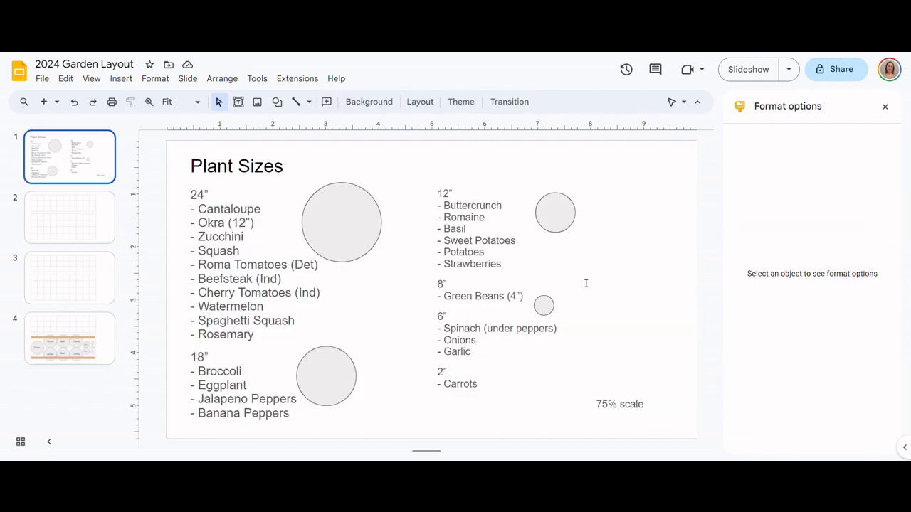
{"action": "left_click", "coordinate": [544, 306]}
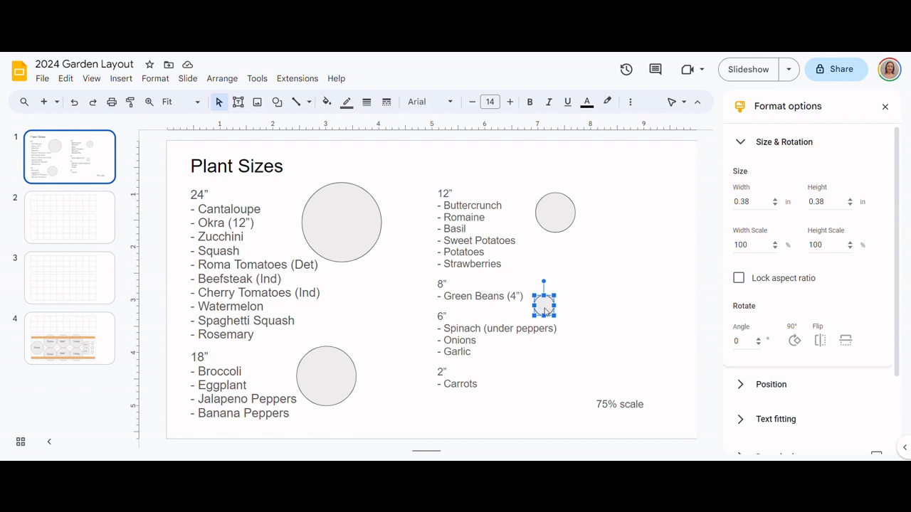
{"action": "left_click", "coordinate": [90, 347]}
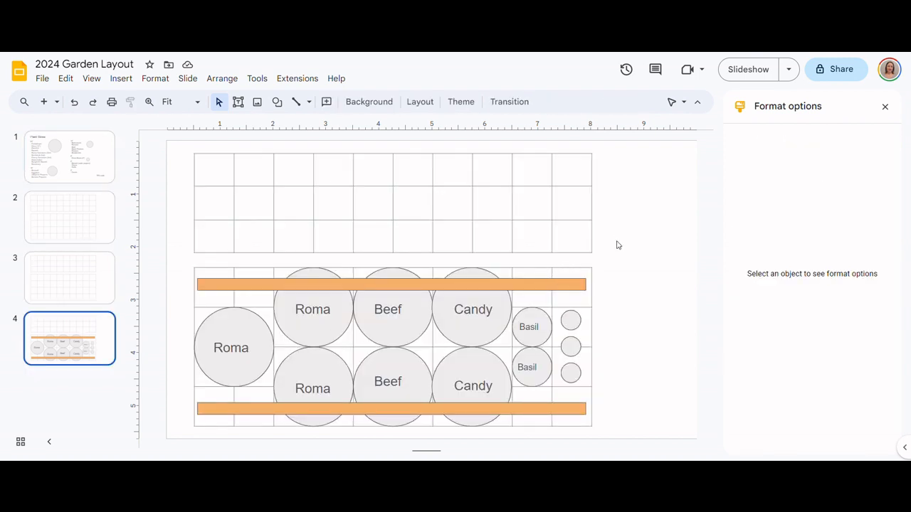
{"action": "key", "text": "ctrl+v"}
{"action": "key", "text": "ctrl+v"}
{"action": "key", "text": "ctrl+v"}
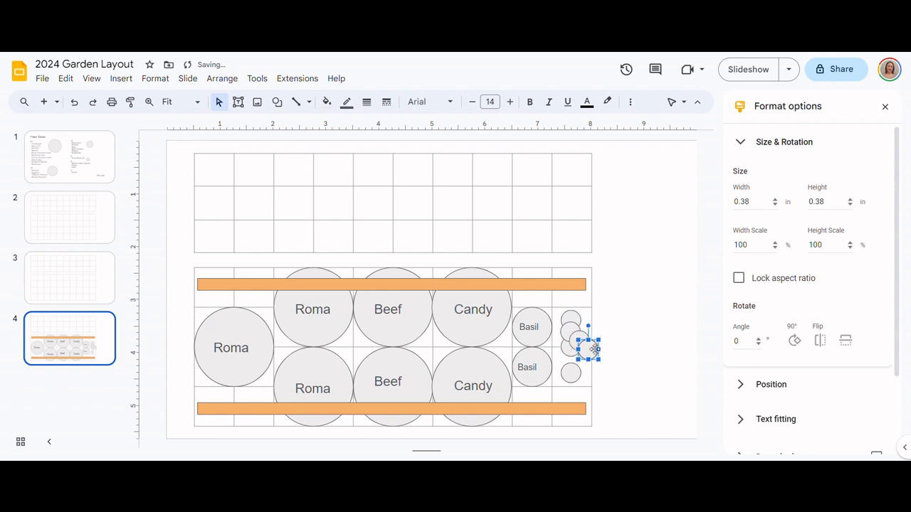
{"action": "left_click_drag", "start_coordinate": [585, 348], "coordinate": [570, 175]}
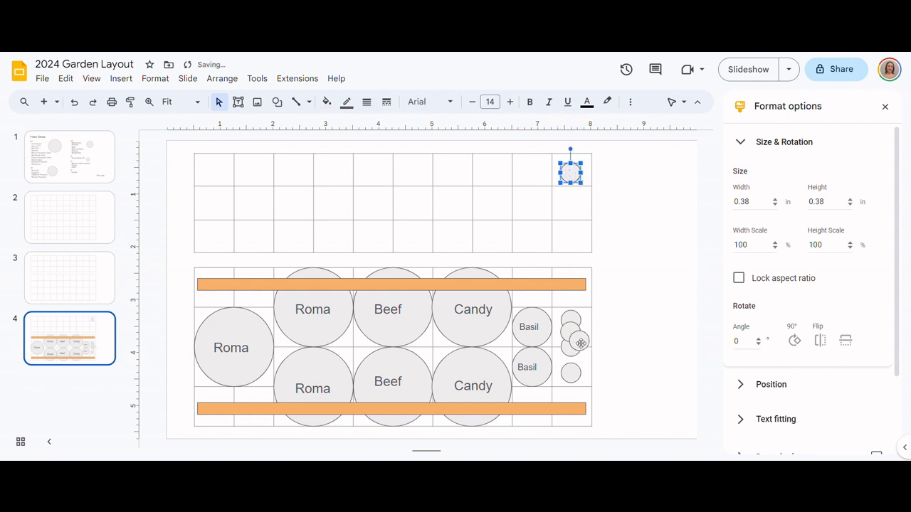
{"action": "left_click_drag", "start_coordinate": [577, 341], "coordinate": [573, 193]}
{"action": "left_click_drag", "start_coordinate": [575, 330], "coordinate": [576, 212]}
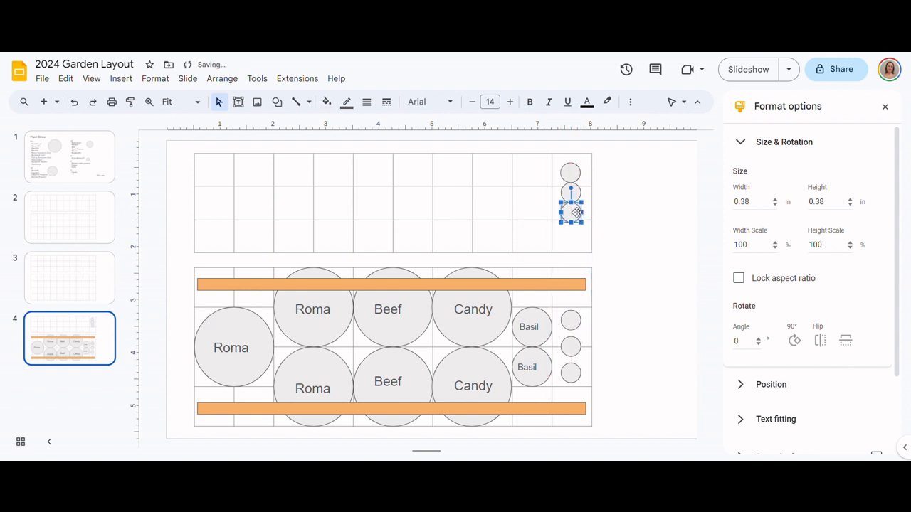
Add a fourth 0.38 in circle to the upper grid's stack and align all four horizontally by their centers
{"action": "key", "text": "ctrl+v"}
{"action": "right_click", "coordinate": [569, 198]}
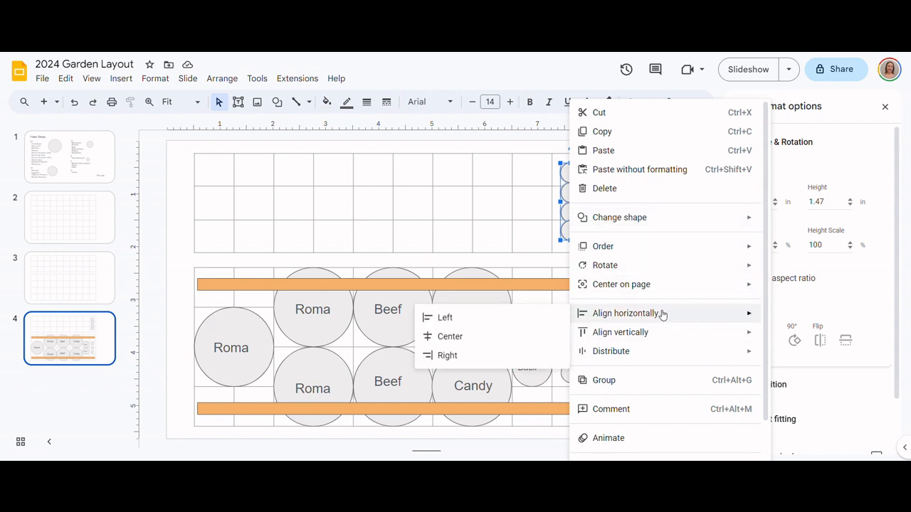
{"action": "mouse_move", "coordinate": [675, 320]}
{"action": "left_click", "coordinate": [496, 338]}
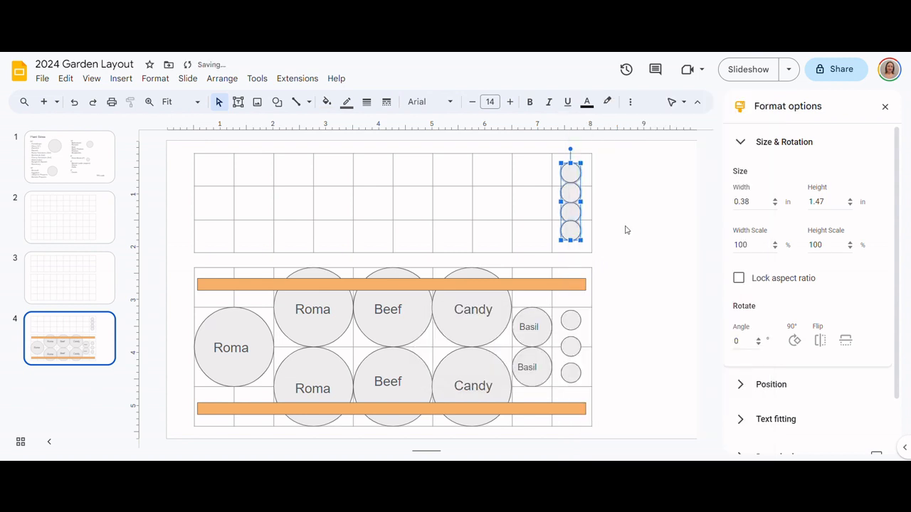
Adjust the circles in column ten of the upper grid vertically so the four-circle stack is evenly spaced
{"action": "left_click", "coordinate": [626, 228]}
{"action": "left_click", "coordinate": [574, 235]}
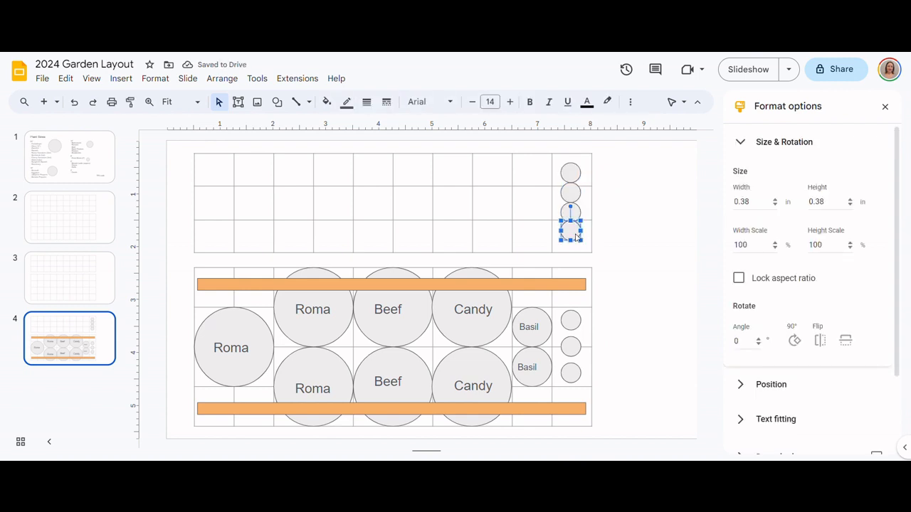
{"action": "left_click", "coordinate": [617, 208]}
{"action": "left_click", "coordinate": [572, 213]}
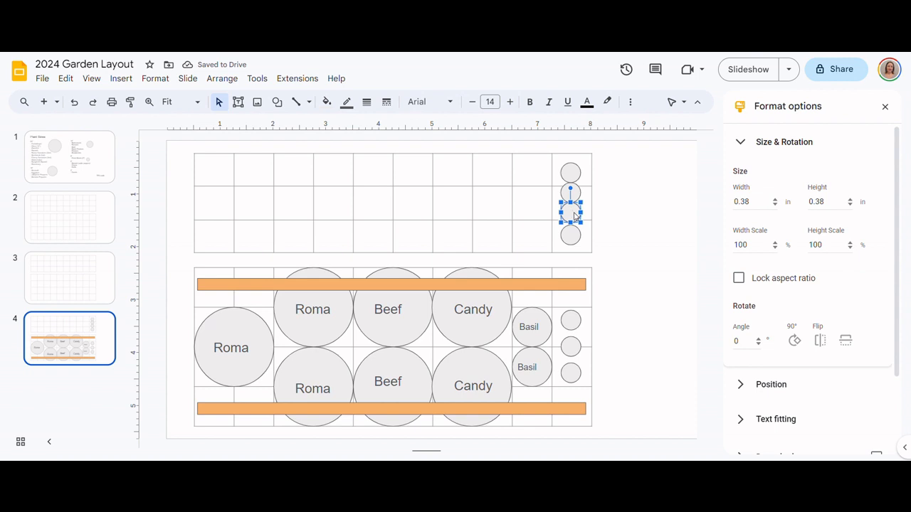
{"action": "left_click_drag", "start_coordinate": [571, 213], "coordinate": [571, 214]}
{"action": "left_click", "coordinate": [639, 197]}
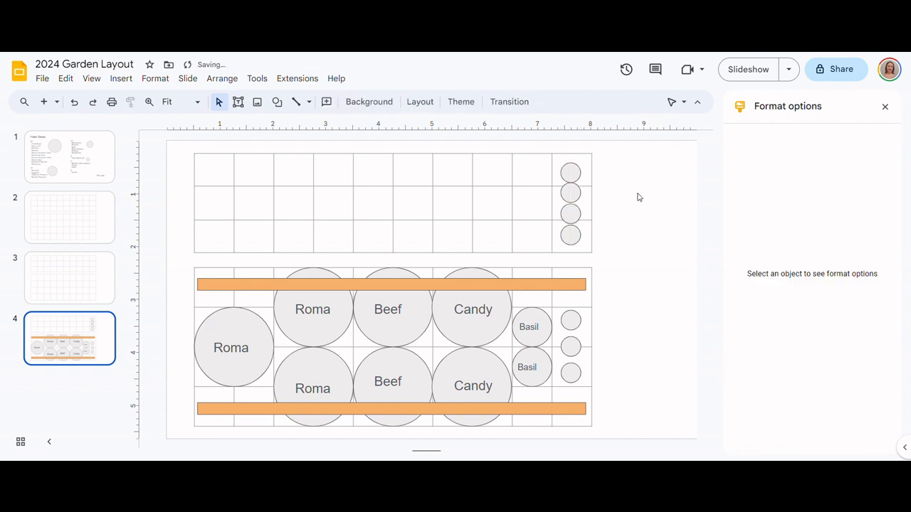
{"action": "left_click", "coordinate": [572, 172]}
{"action": "left_click_drag", "start_coordinate": [573, 172], "coordinate": [570, 172]}
{"action": "left_click", "coordinate": [635, 196]}
Duplicate the upper grid's stack of four circles and place aligned copies in columns nine, eight, seven and six
{"action": "left_click_drag", "start_coordinate": [601, 246], "coordinate": [551, 159]}
{"action": "left_click", "coordinate": [588, 254]}
{"action": "left_click_drag", "start_coordinate": [608, 241], "coordinate": [541, 151]}
{"action": "left_click", "coordinate": [571, 172]}
{"action": "left_click", "coordinate": [571, 195], "text": "shift"}
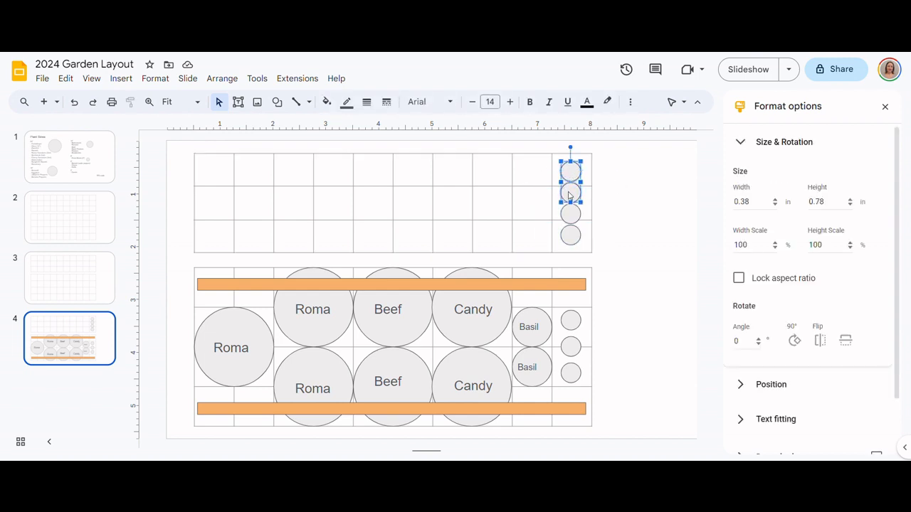
{"action": "left_click", "coordinate": [573, 222], "text": "shift"}
{"action": "left_click", "coordinate": [570, 238], "text": "shift"}
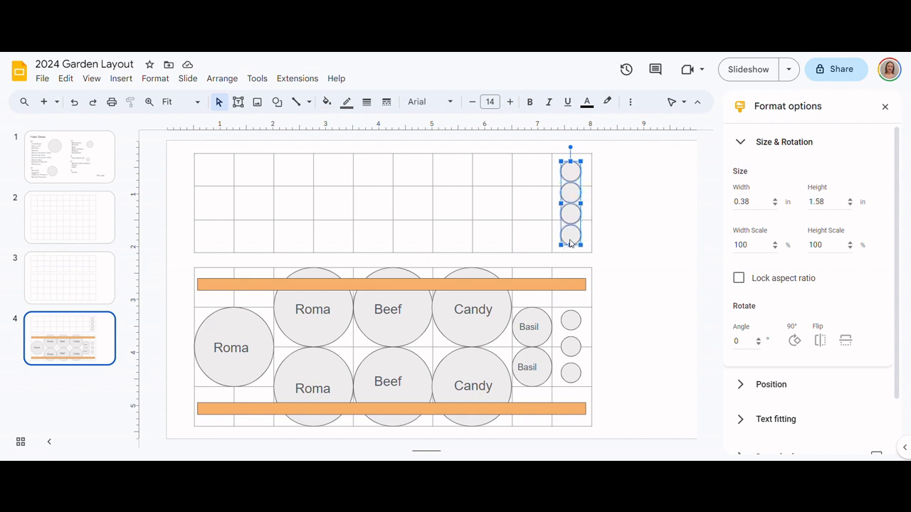
{"action": "key", "text": "ctrl+d"}
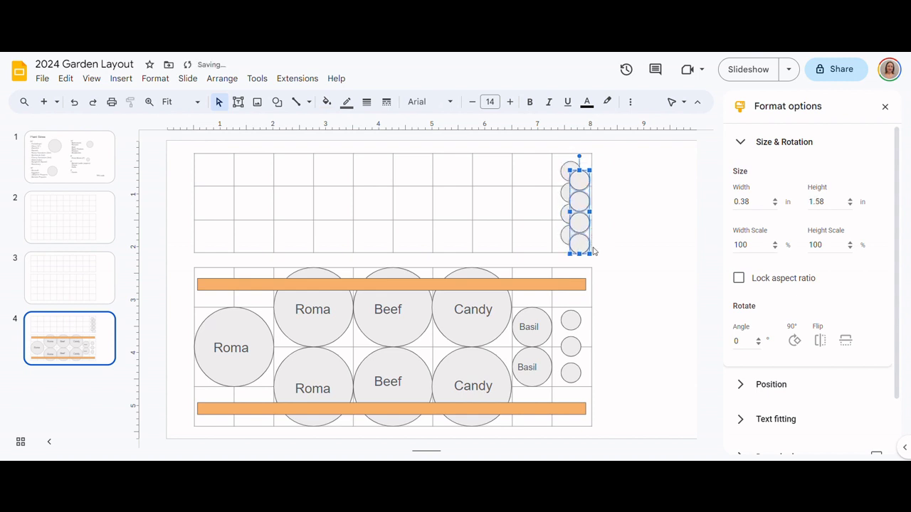
{"action": "left_click_drag", "start_coordinate": [585, 238], "coordinate": [491, 223]}
{"action": "key", "text": "ctrl+v"}
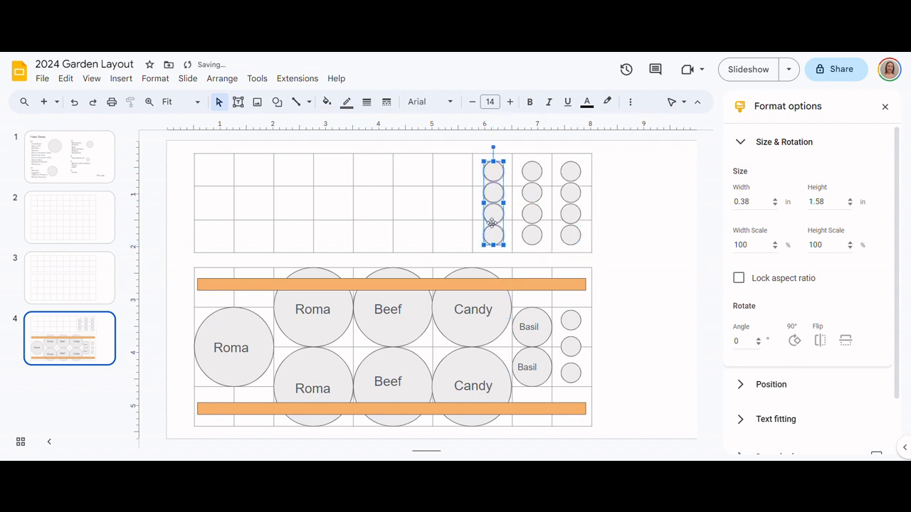
{"action": "left_click", "coordinate": [570, 172]}
{"action": "left_click", "coordinate": [587, 192]}
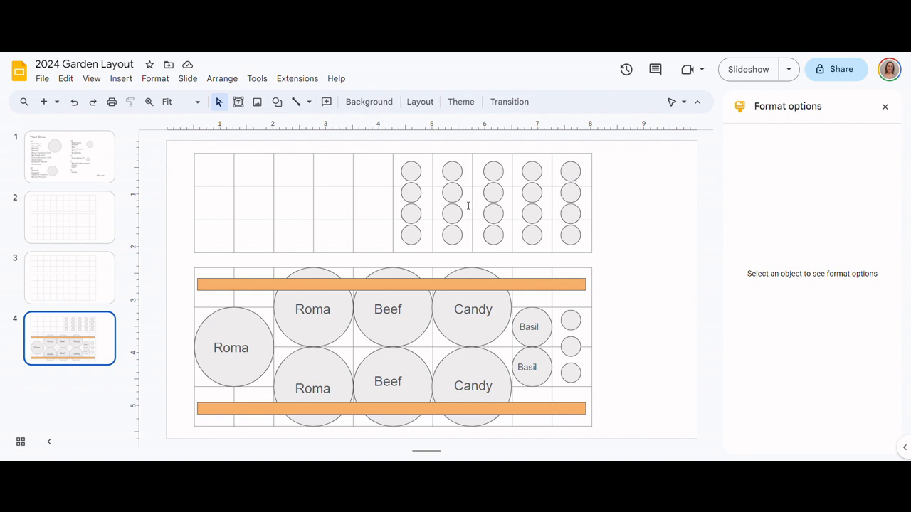
Add a text box about 2.3 in wide across the upper grid's circles reading "Green Beans" and make the text bold
{"action": "left_click", "coordinate": [121, 80]}
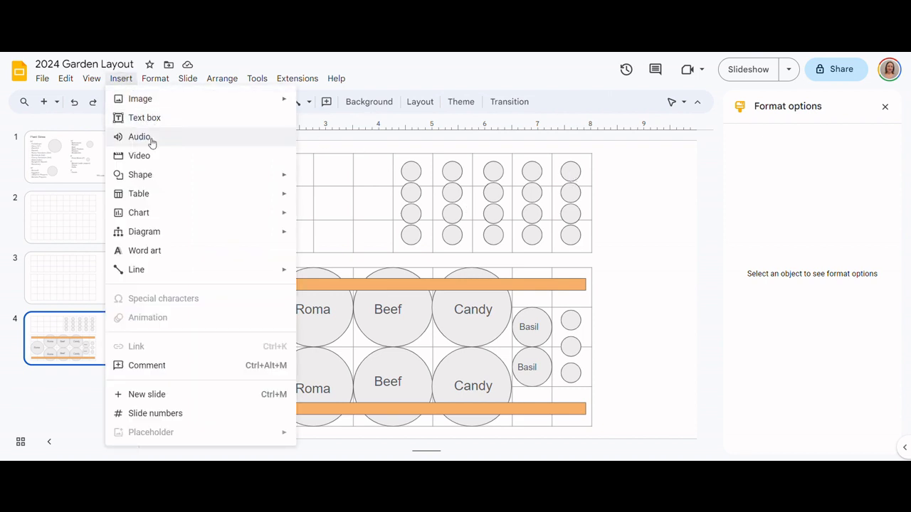
{"action": "mouse_move", "coordinate": [166, 100]}
{"action": "left_click", "coordinate": [171, 119]}
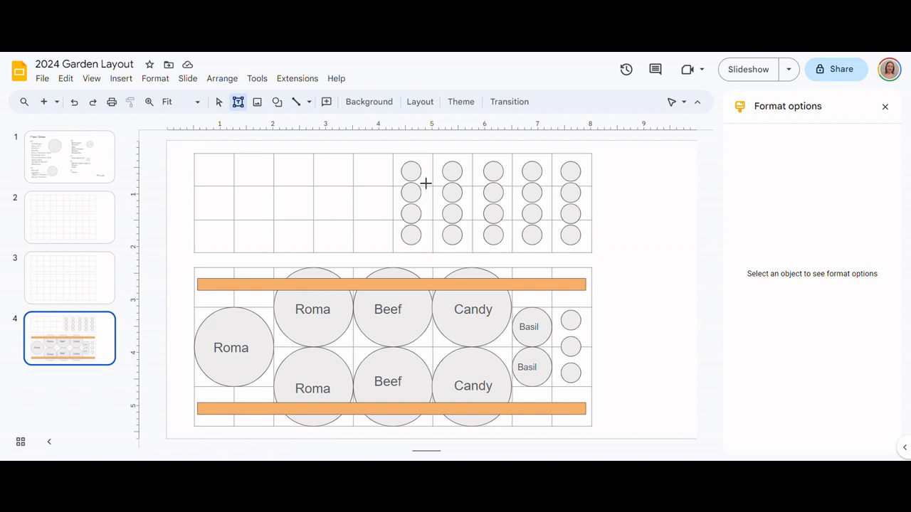
{"action": "left_click_drag", "start_coordinate": [427, 184], "coordinate": [548, 205]}
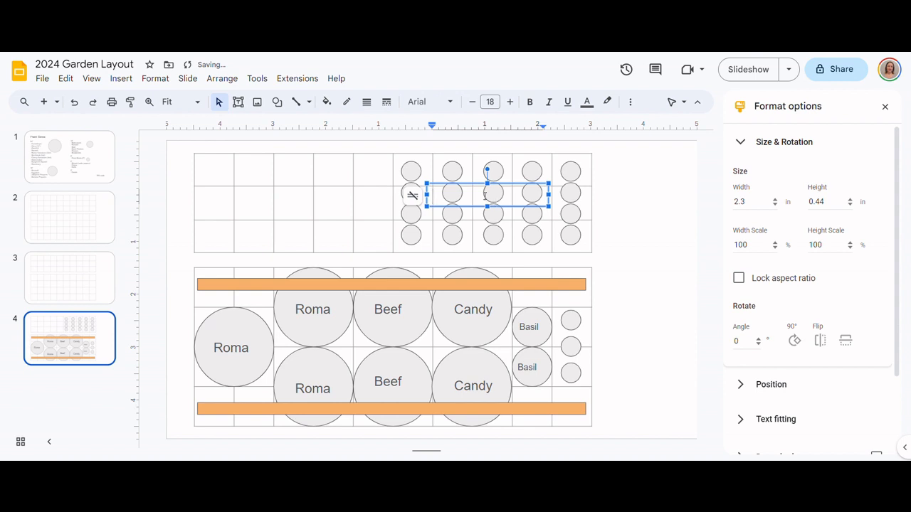
{"action": "type", "text": "Green Beans"}
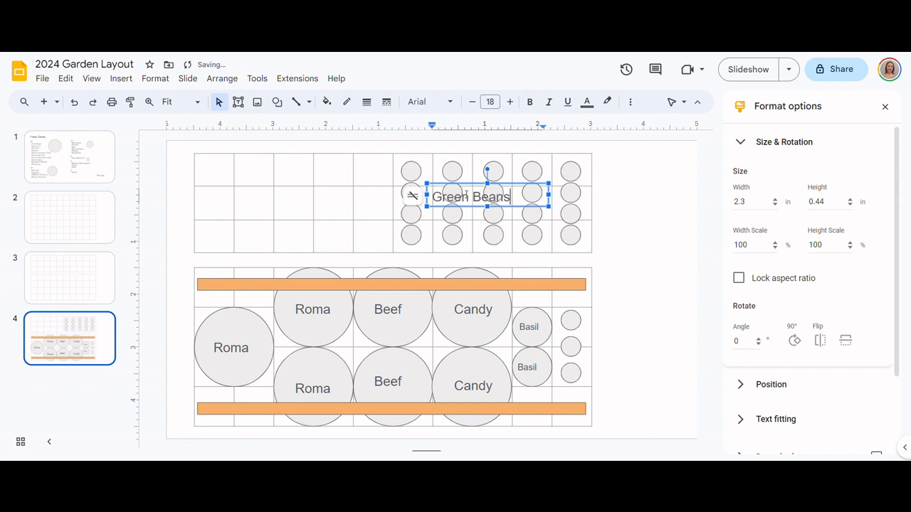
{"action": "key", "text": "ctrl+a"}
{"action": "key", "text": "ctrl+b"}
{"action": "left_click", "coordinate": [646, 212]}
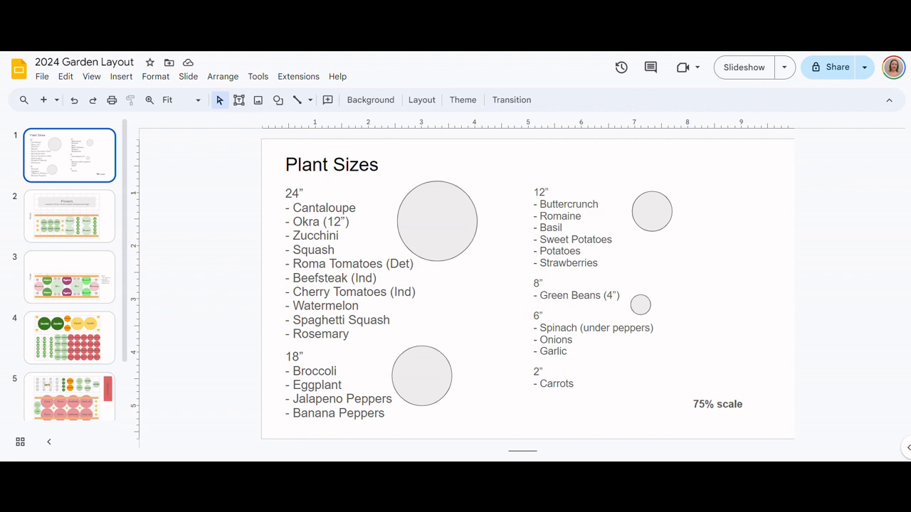
Review the completed, color-coded bed layouts on slides 2 through 6, including plant placement, bars and notes
{"action": "left_click", "coordinate": [82, 205]}
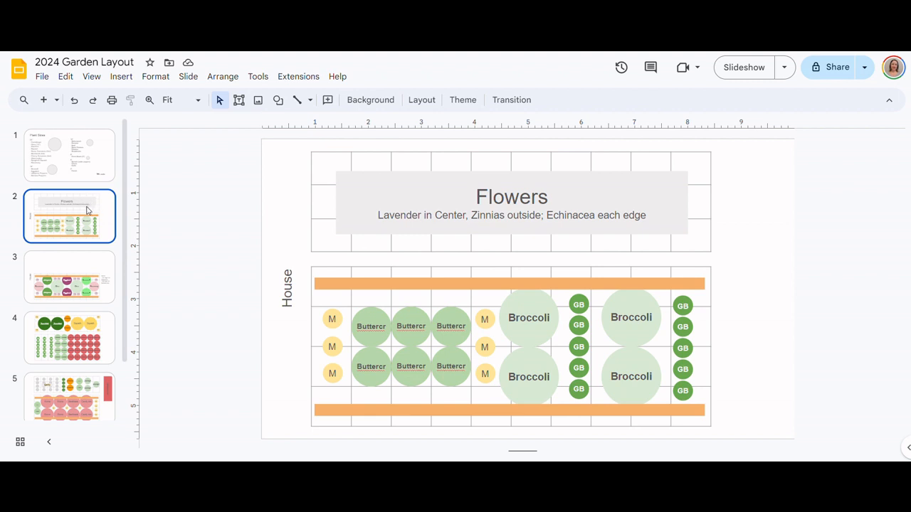
{"action": "left_click", "coordinate": [99, 276]}
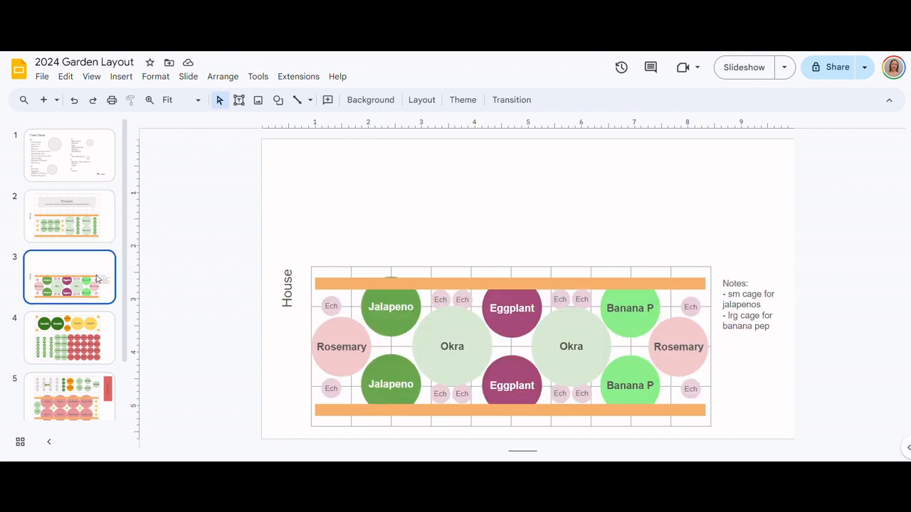
{"action": "left_click", "coordinate": [768, 276]}
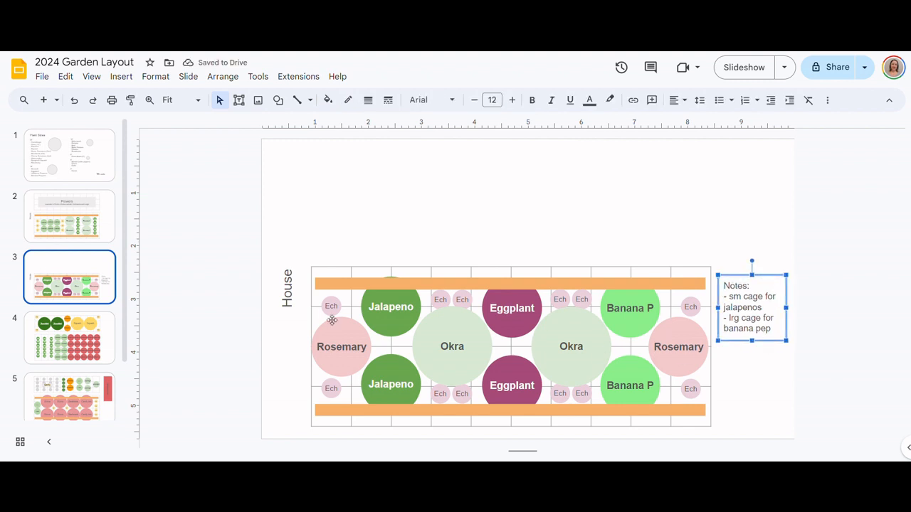
{"action": "left_click", "coordinate": [84, 339]}
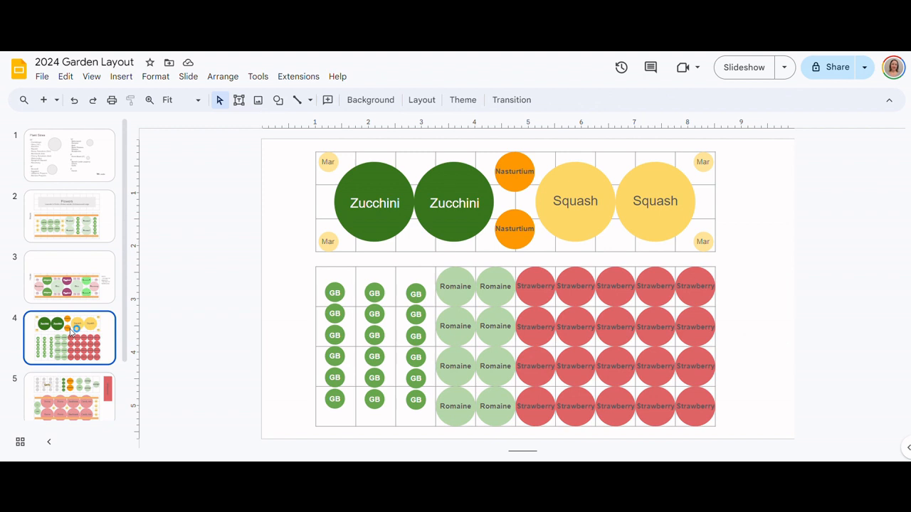
{"action": "left_click", "coordinate": [78, 392]}
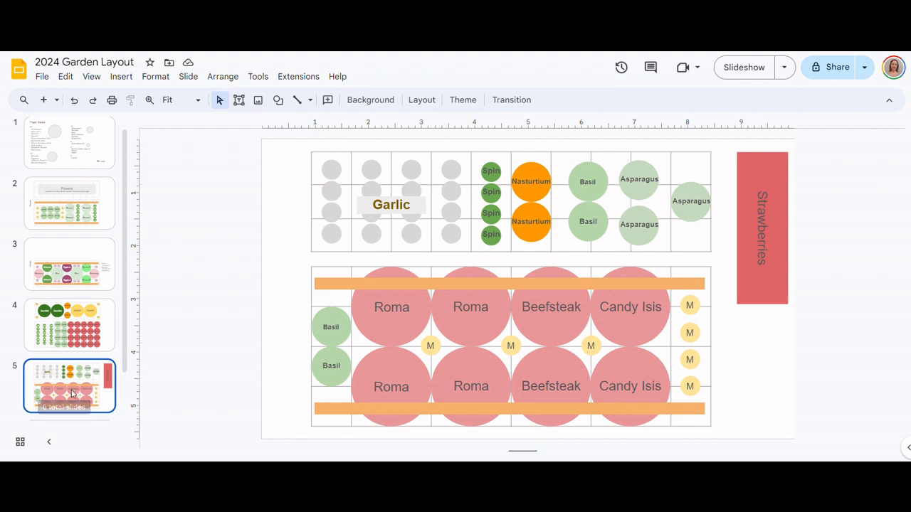
{"action": "scroll", "coordinate": [84, 365], "scroll_direction": "down", "scroll_amount": 1}
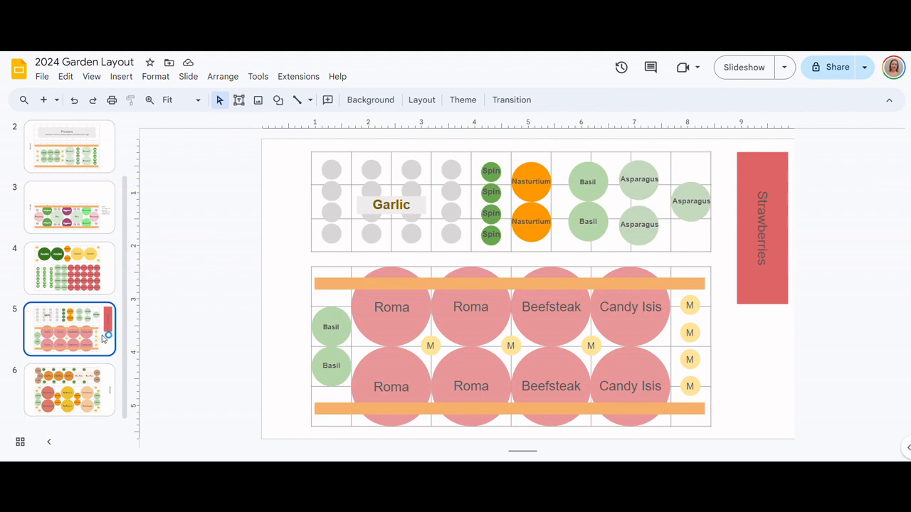
{"action": "left_click", "coordinate": [105, 396]}
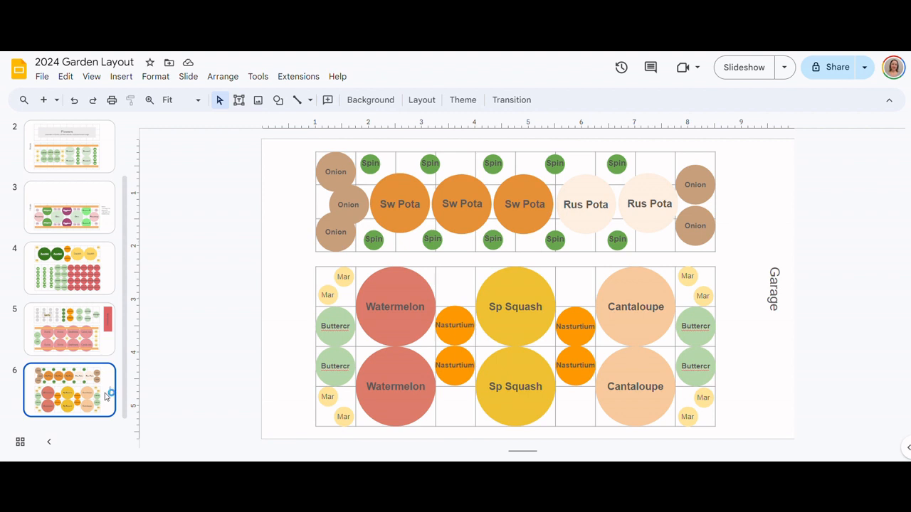
{"action": "left_click", "coordinate": [90, 337]}
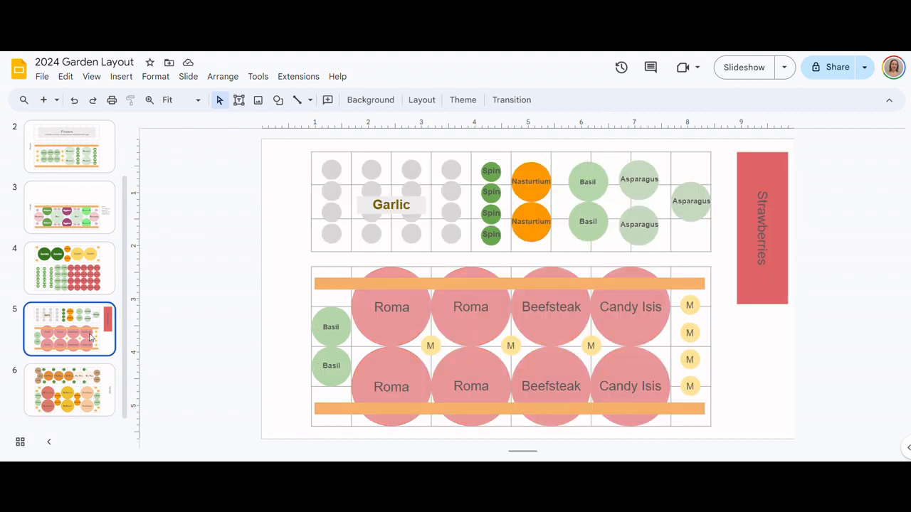
{"action": "left_click", "coordinate": [87, 268]}
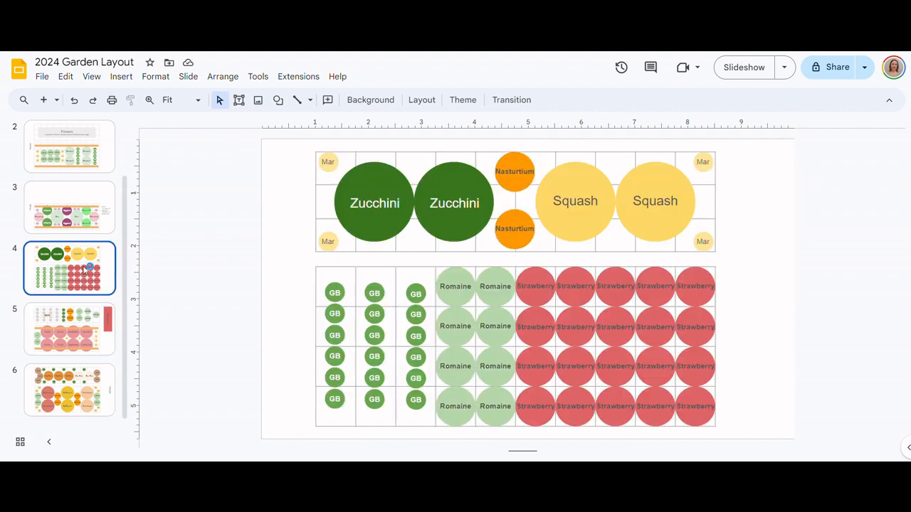
{"action": "left_click", "coordinate": [101, 212]}
{"action": "left_click", "coordinate": [88, 146]}
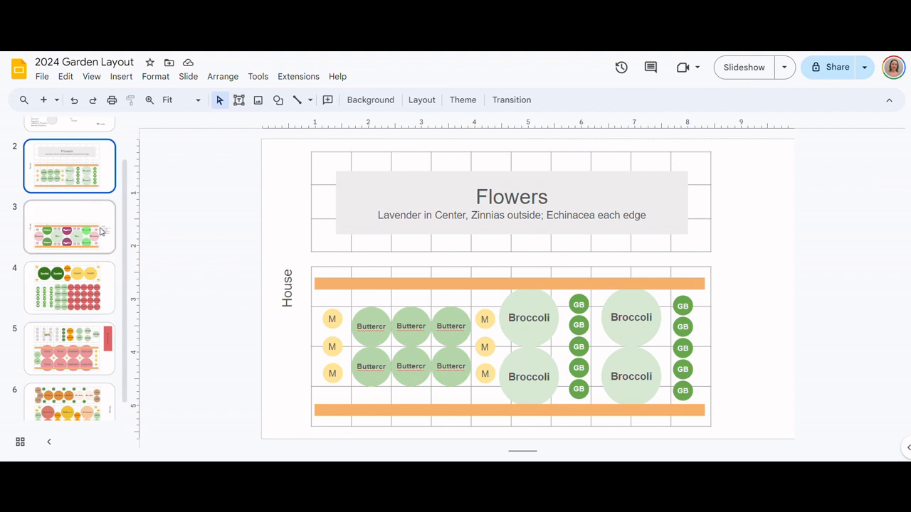
{"action": "left_click", "coordinate": [90, 273]}
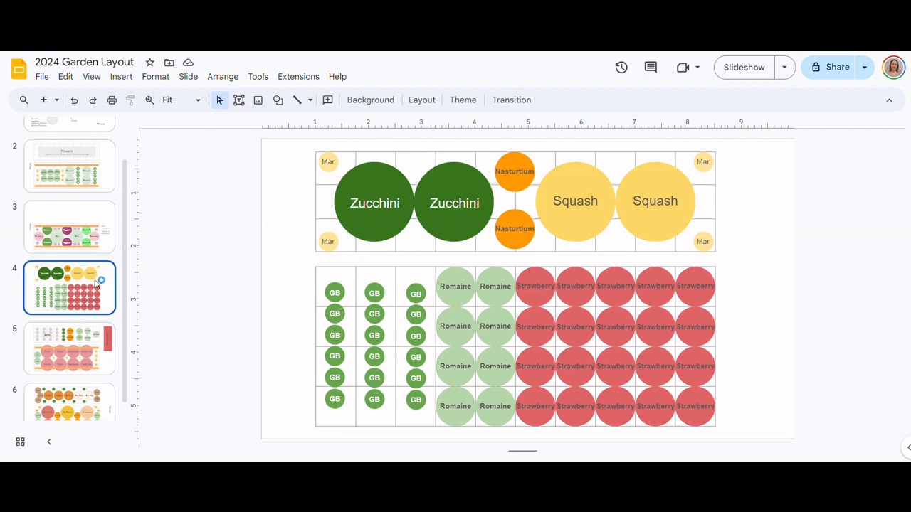
{"action": "left_click", "coordinate": [89, 338]}
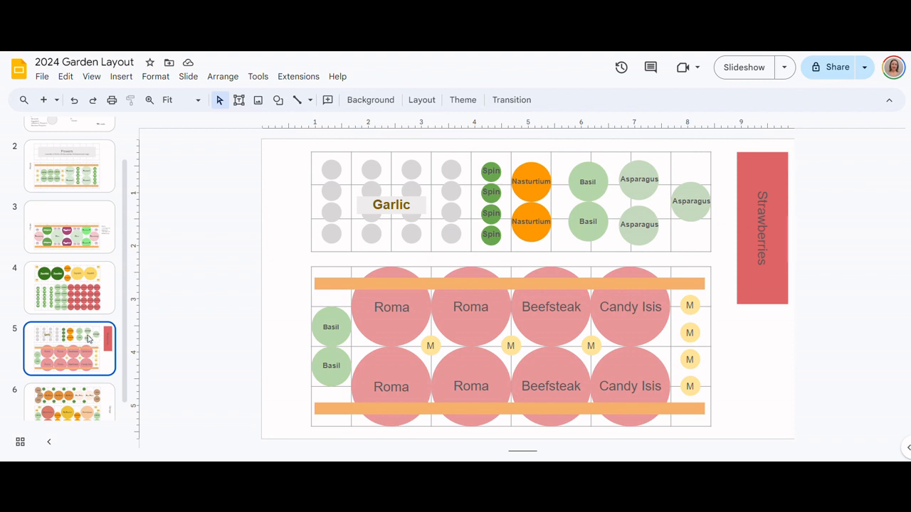